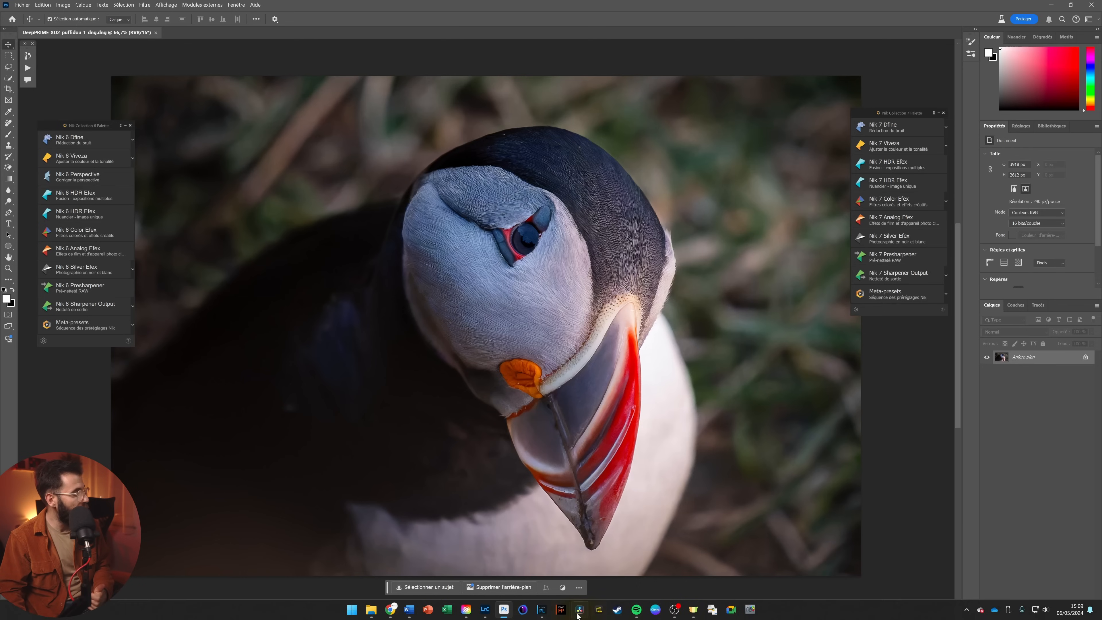
Step: Switch to Lightroom Classic, view the Nik plug-ins available for editing the puffin photo, and return to Photoshop
{"action": "left_click", "coordinate": [488, 616]}
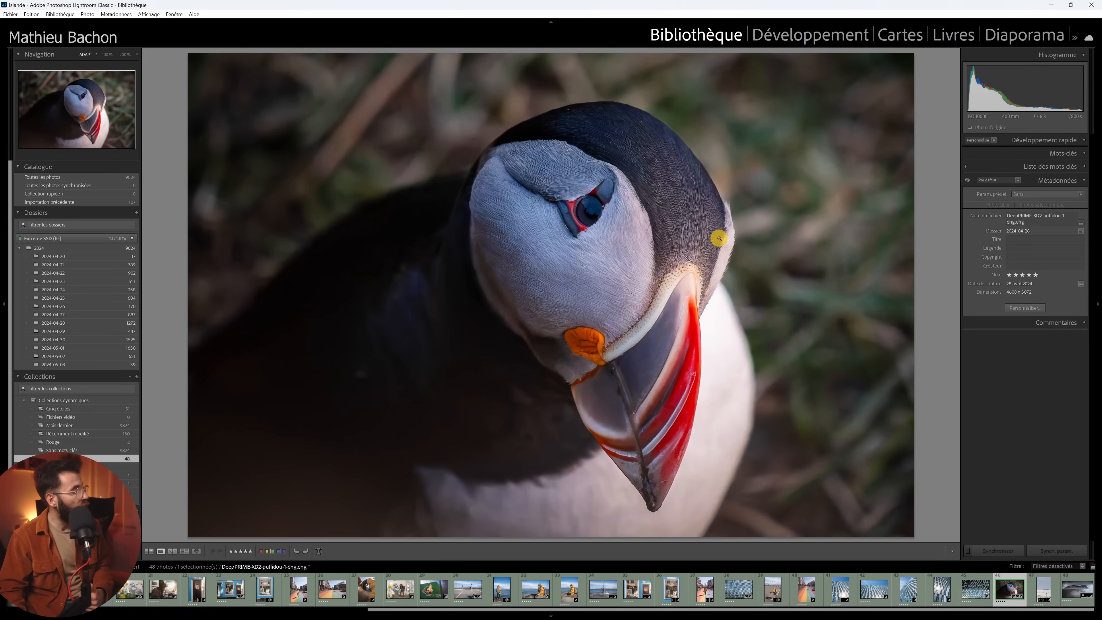
{"action": "right_click", "coordinate": [815, 219]}
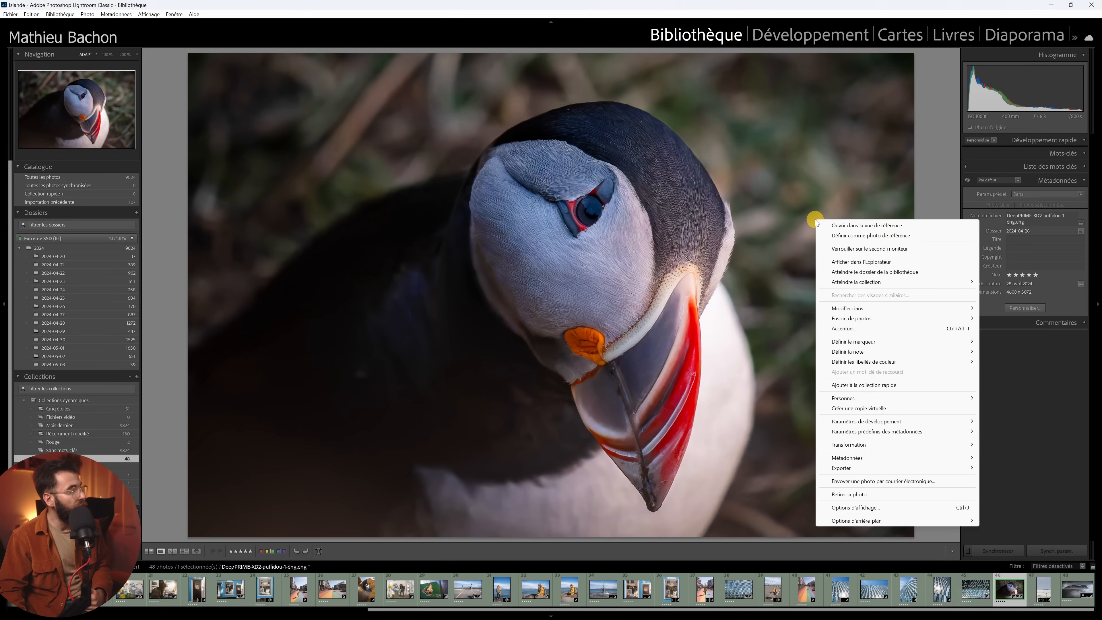
{"action": "mouse_move", "coordinate": [849, 308]}
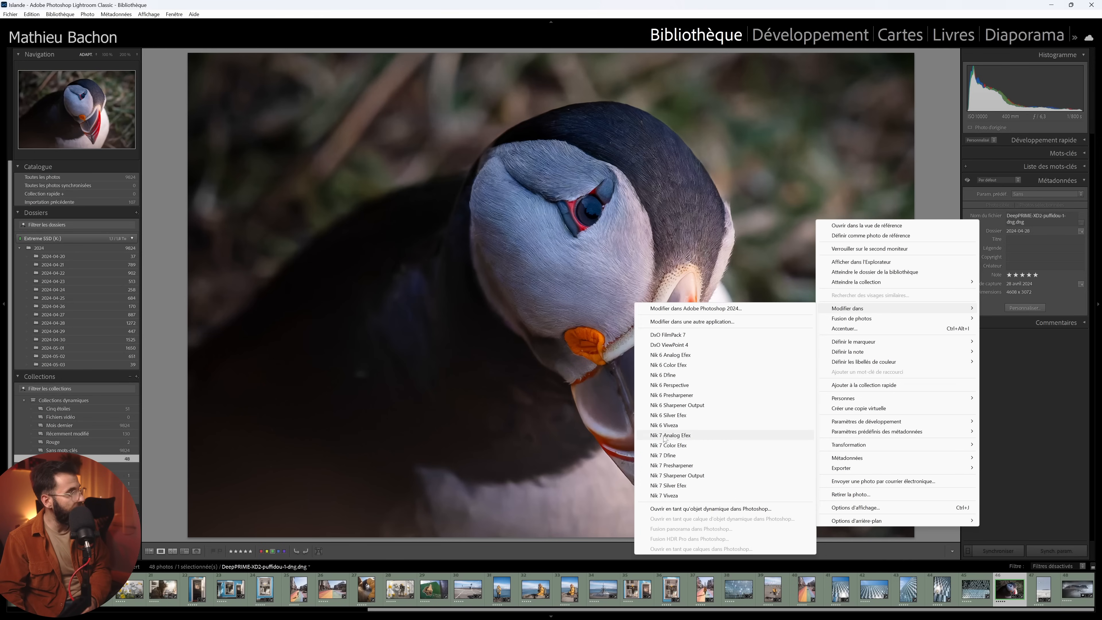
{"action": "left_click", "coordinate": [939, 193]}
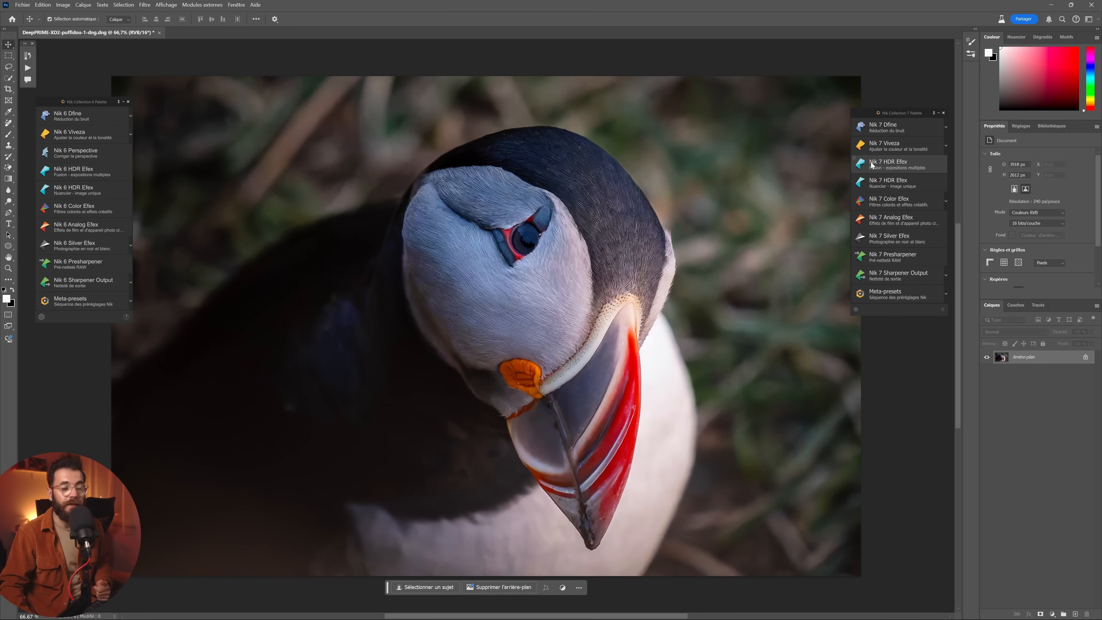
Step: Open the puffin photo in Nik 6 Viveza and add a control point with an enlarged radius on the bird's cheek
{"action": "left_click", "coordinate": [72, 135]}
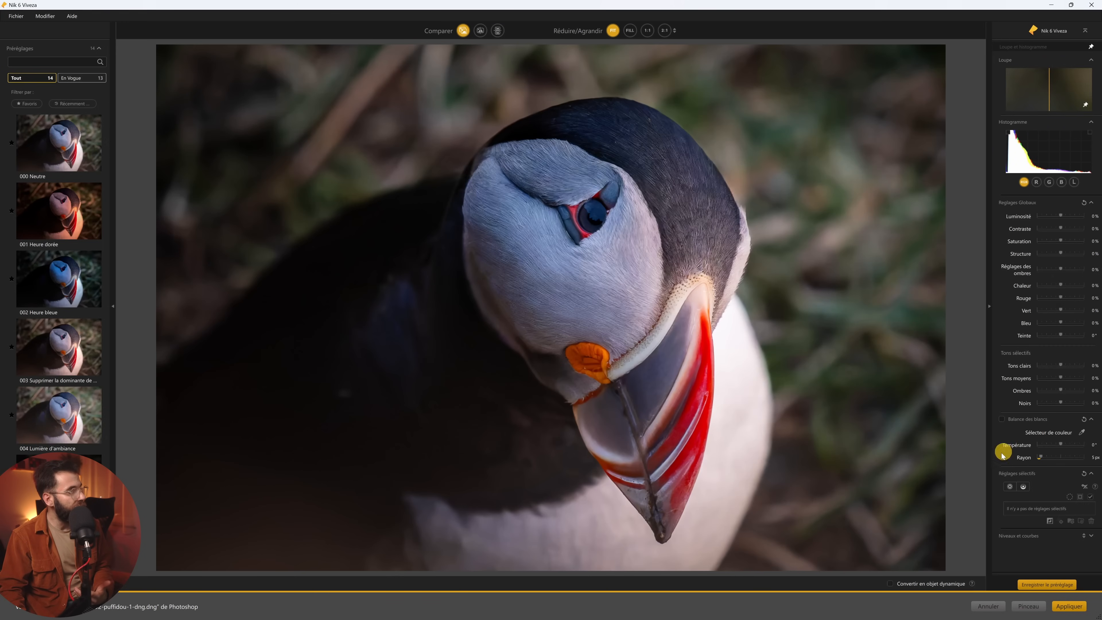
{"action": "left_click", "coordinate": [1009, 488]}
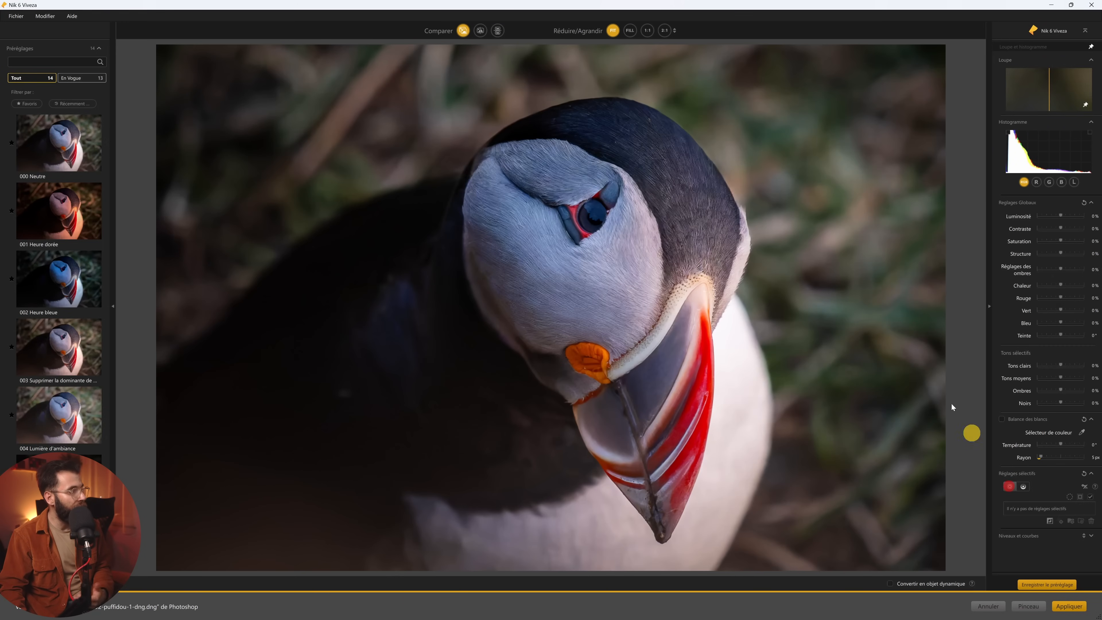
{"action": "left_click", "coordinate": [643, 251]}
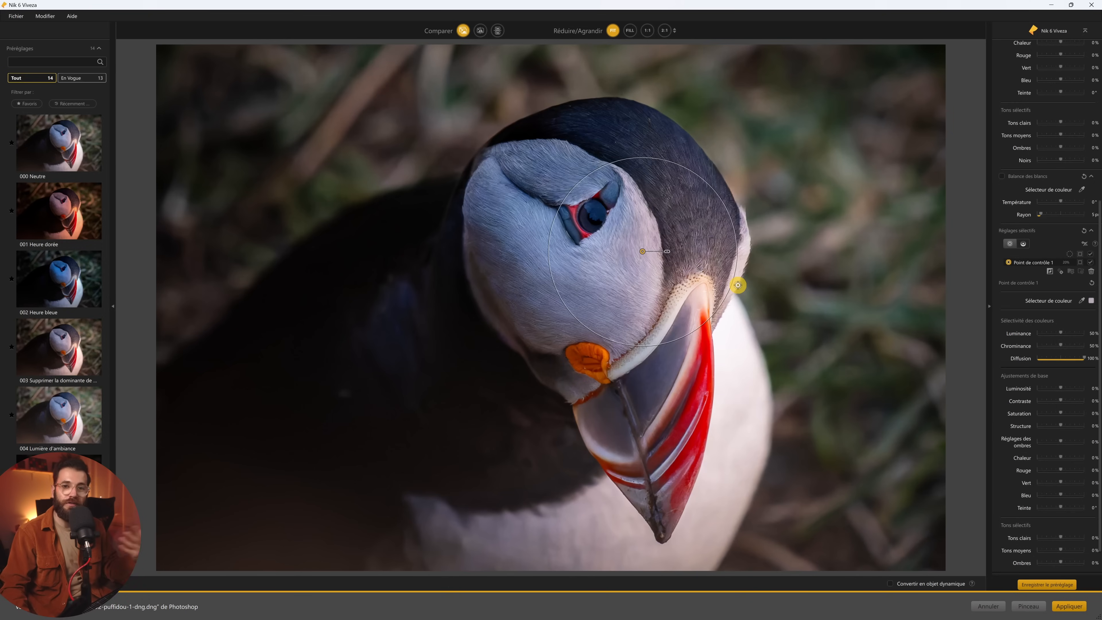
{"action": "left_click_drag", "start_coordinate": [738, 261], "coordinate": [791, 258]}
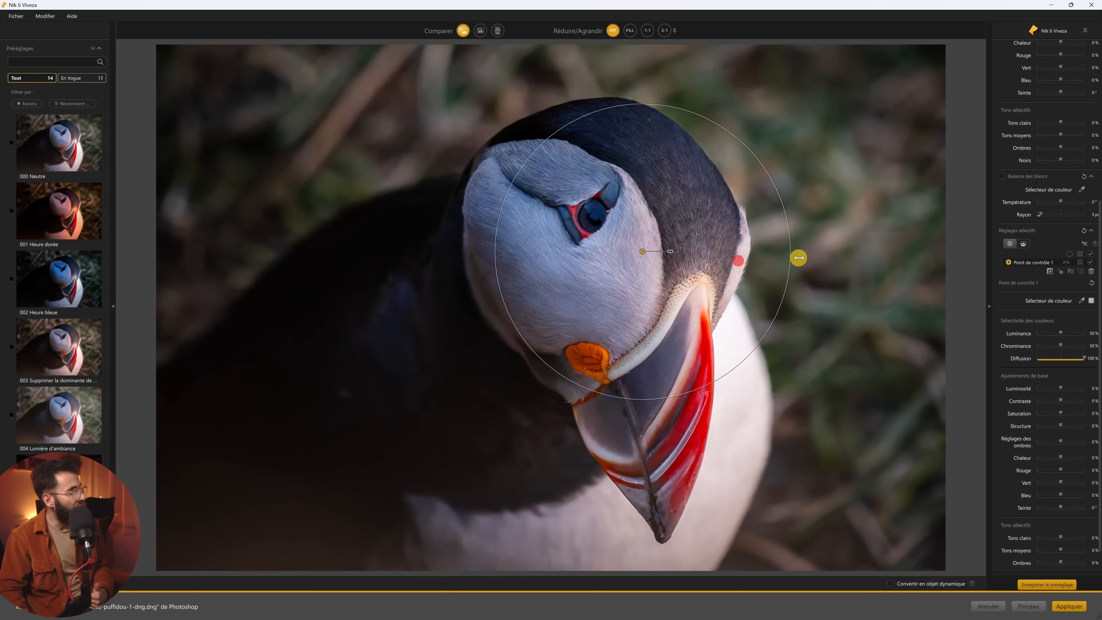
Step: Move the control point onto the red eye rim with a smaller radius, and set its Saturation to 41%
{"action": "left_click_drag", "start_coordinate": [643, 251], "coordinate": [594, 234]}
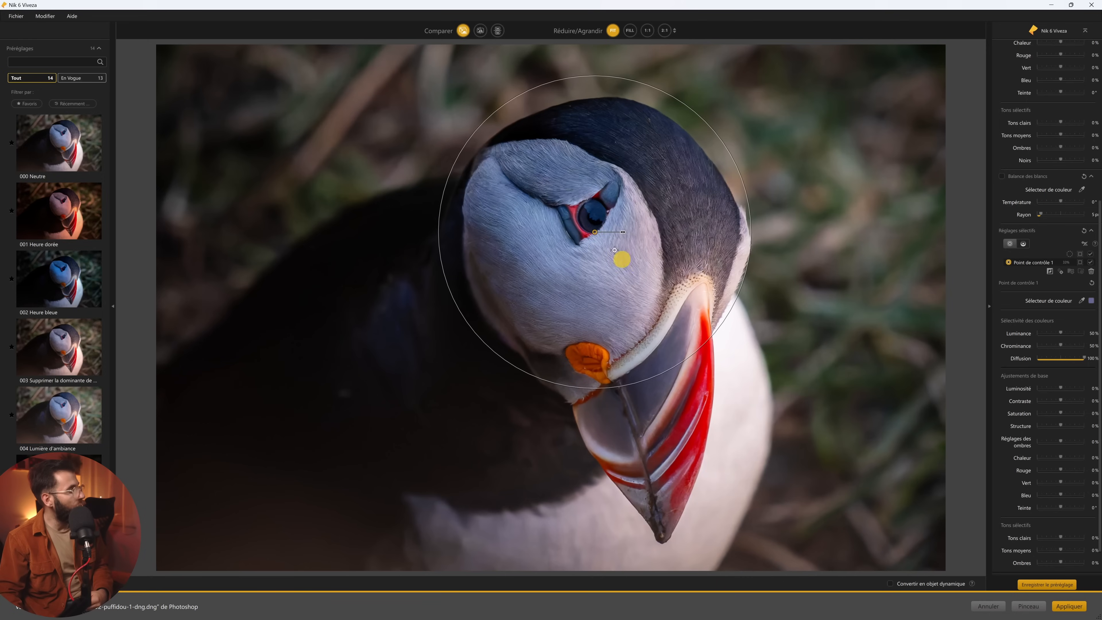
{"action": "left_click_drag", "start_coordinate": [594, 236], "coordinate": [574, 214]}
{"action": "left_click_drag", "start_coordinate": [721, 356], "coordinate": [625, 222]}
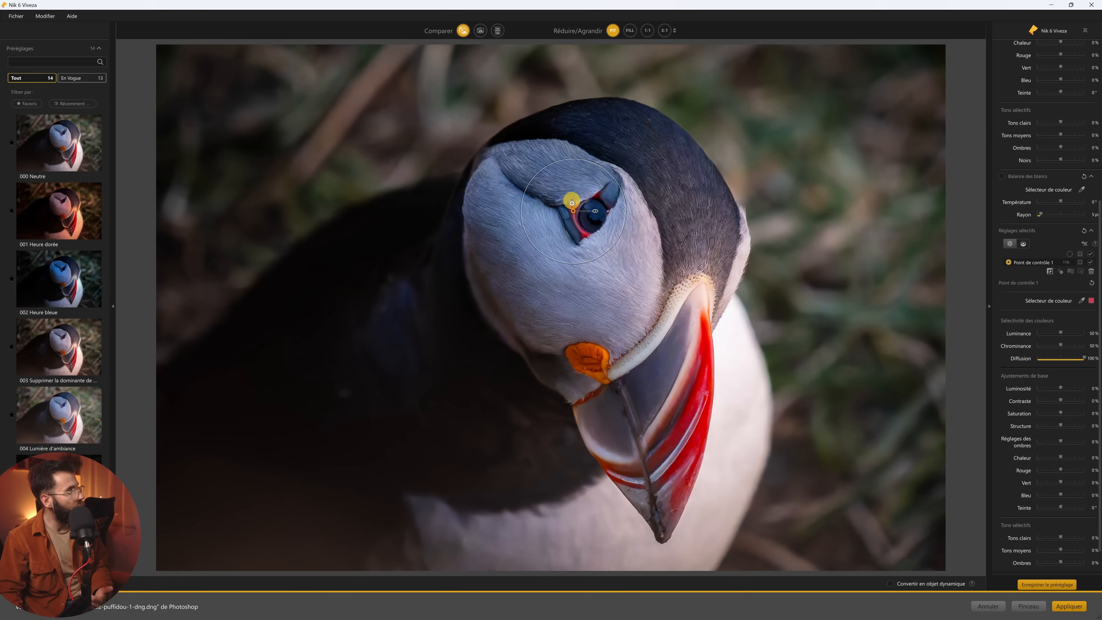
{"action": "left_click_drag", "start_coordinate": [1059, 415], "coordinate": [1070, 415]}
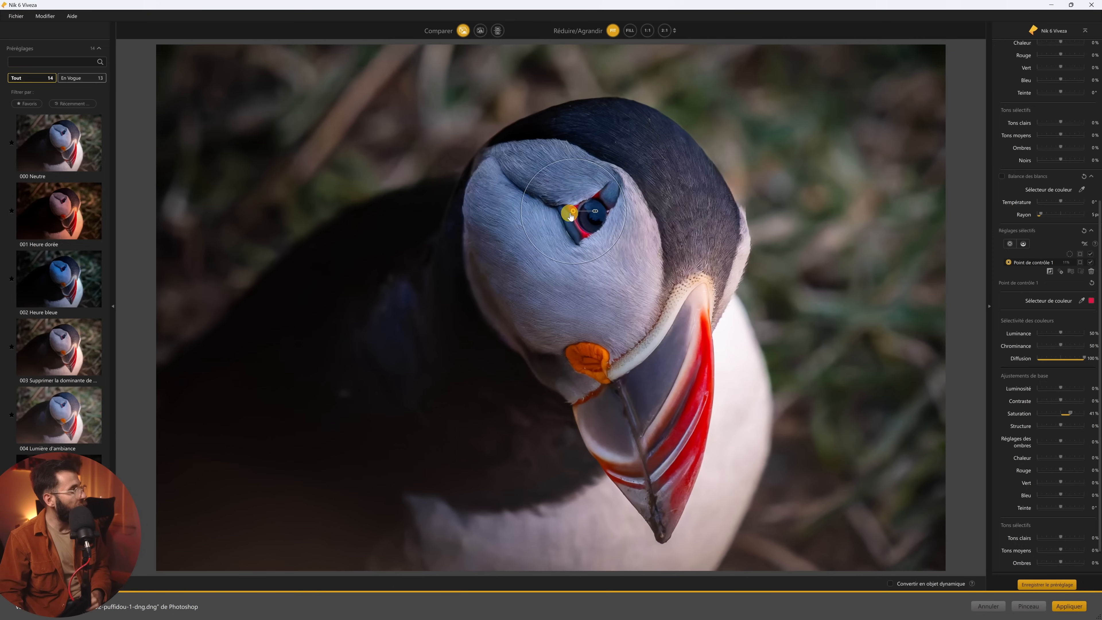
Step: Nudge the control point within the red eye rim and widen its circular range, then close Nik 6 Viveza without saving
{"action": "mouse_move", "coordinate": [573, 212]}
{"action": "left_mouse_down"}
{"action": "mouse_move", "coordinate": [574, 193]}
{"action": "mouse_move", "coordinate": [575, 212]}
{"action": "left_mouse_up"}
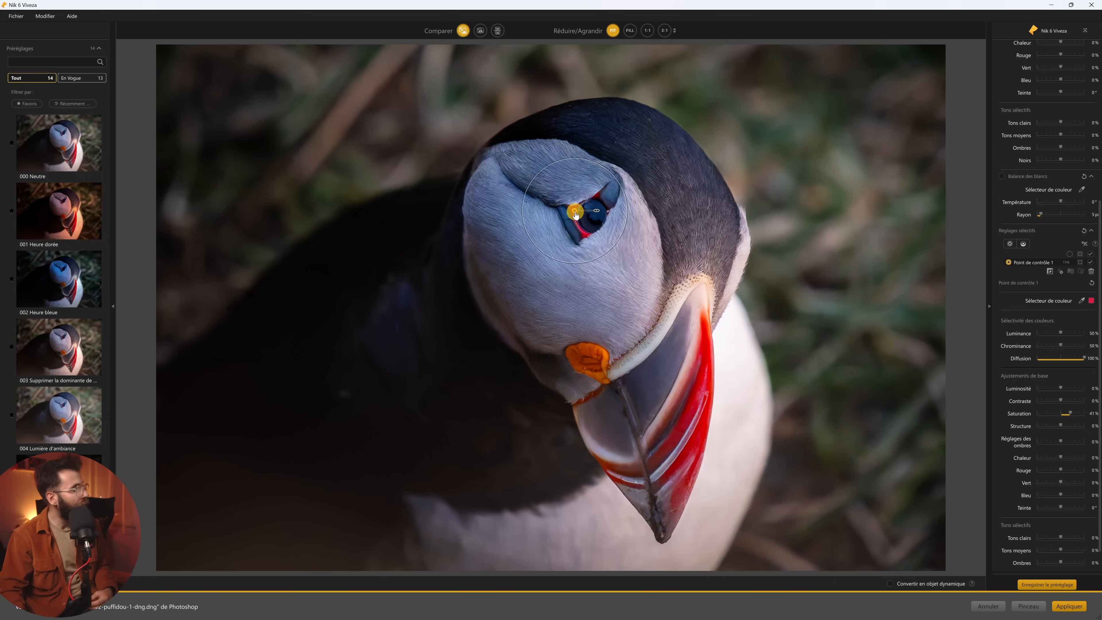
{"action": "left_click_drag", "start_coordinate": [630, 207], "coordinate": [672, 201]}
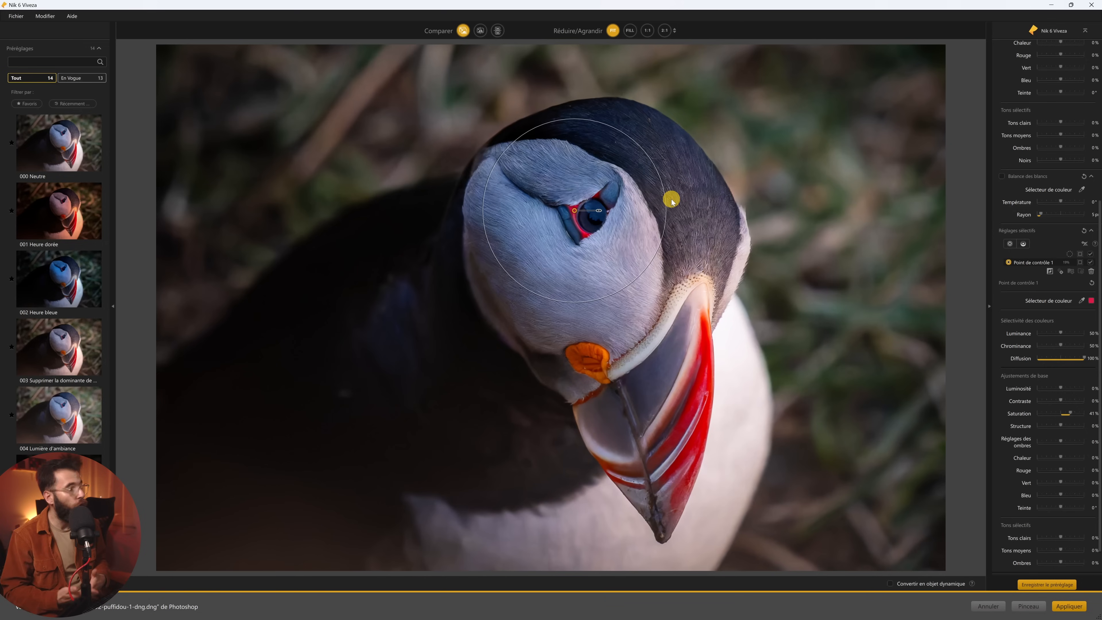
{"action": "left_click", "coordinate": [988, 607]}
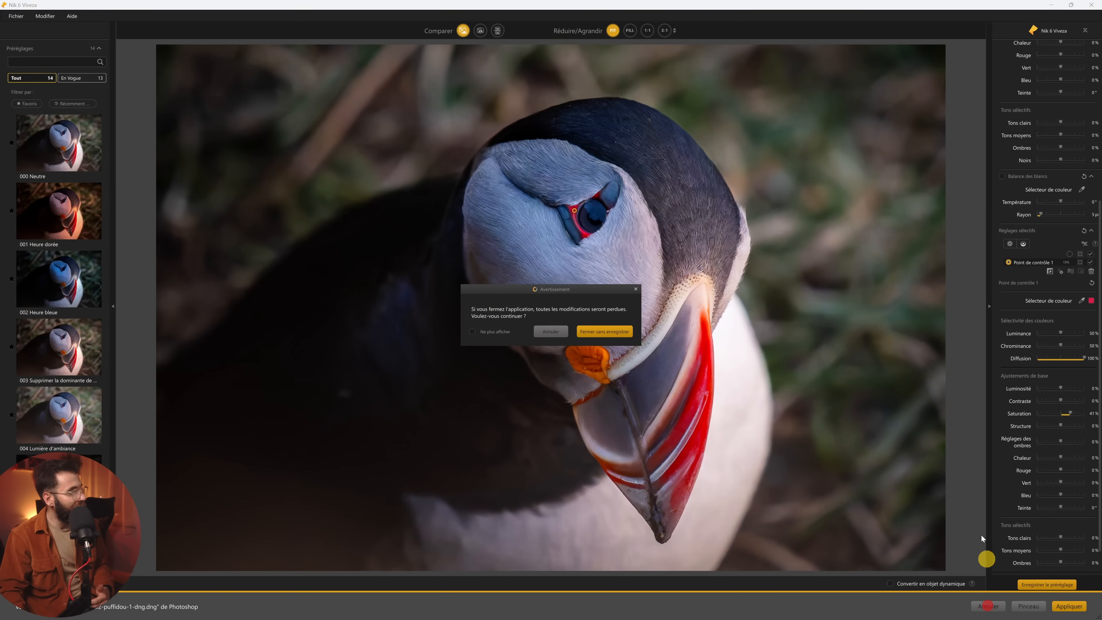
{"action": "left_click", "coordinate": [608, 331]}
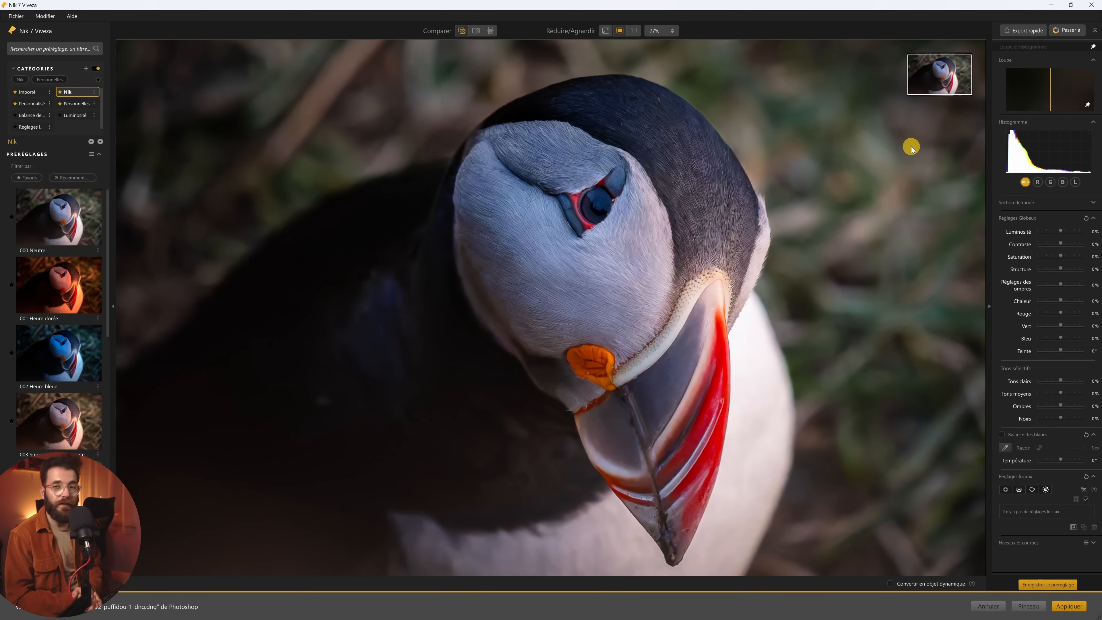
Step: Add a control point in Nik 7 Viveza and place it on the red corner of the puffin's eye
{"action": "left_click", "coordinate": [1007, 491]}
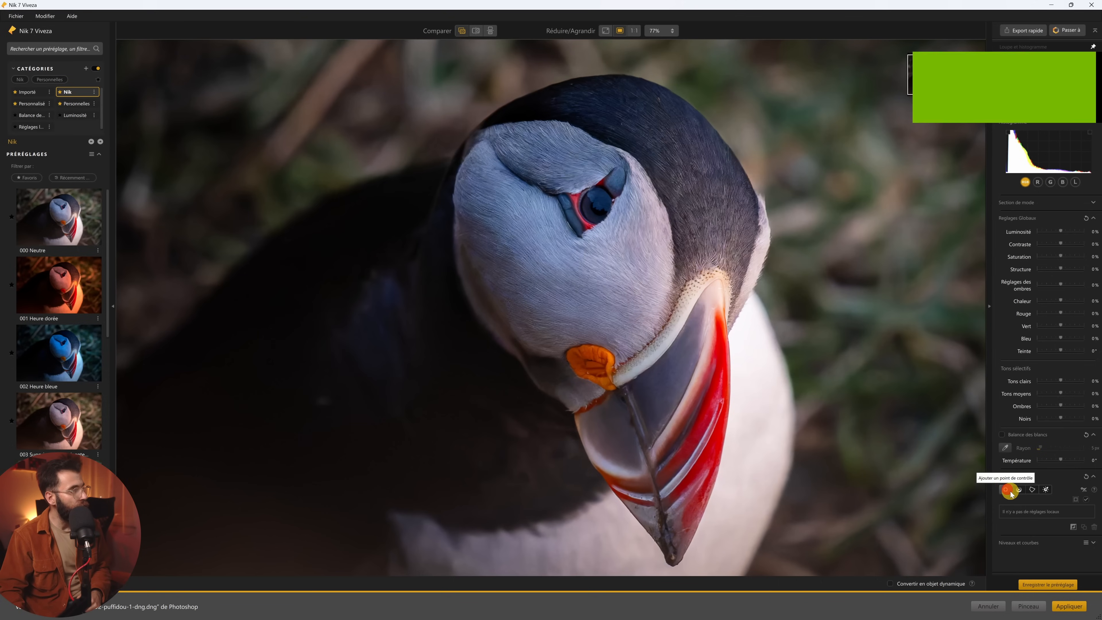
{"action": "left_click", "coordinate": [629, 250]}
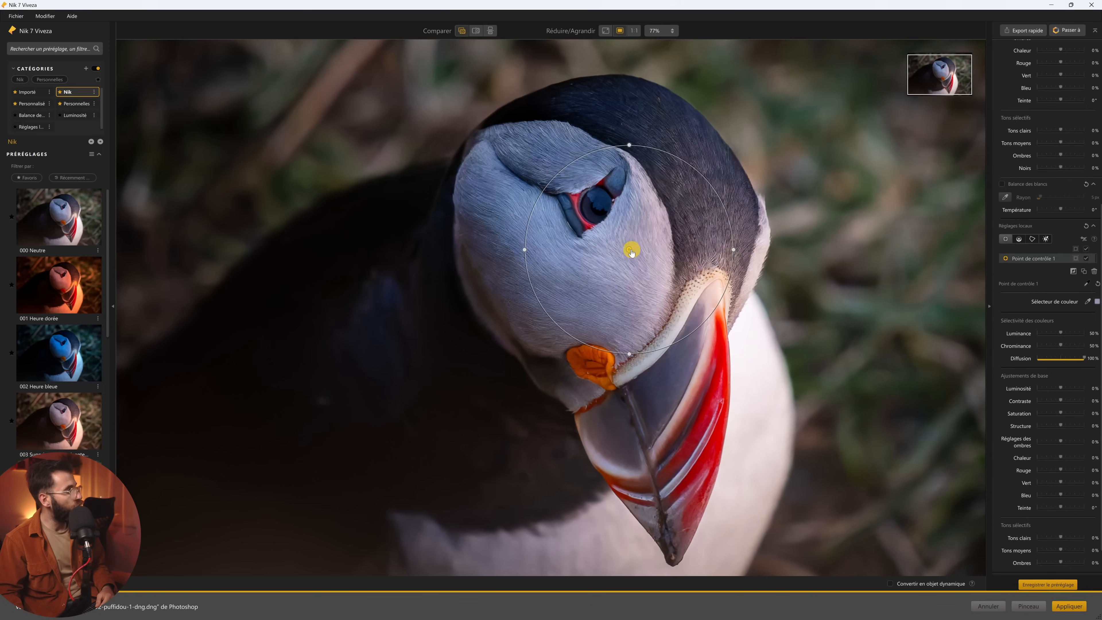
{"action": "left_click_drag", "start_coordinate": [629, 251], "coordinate": [577, 198]}
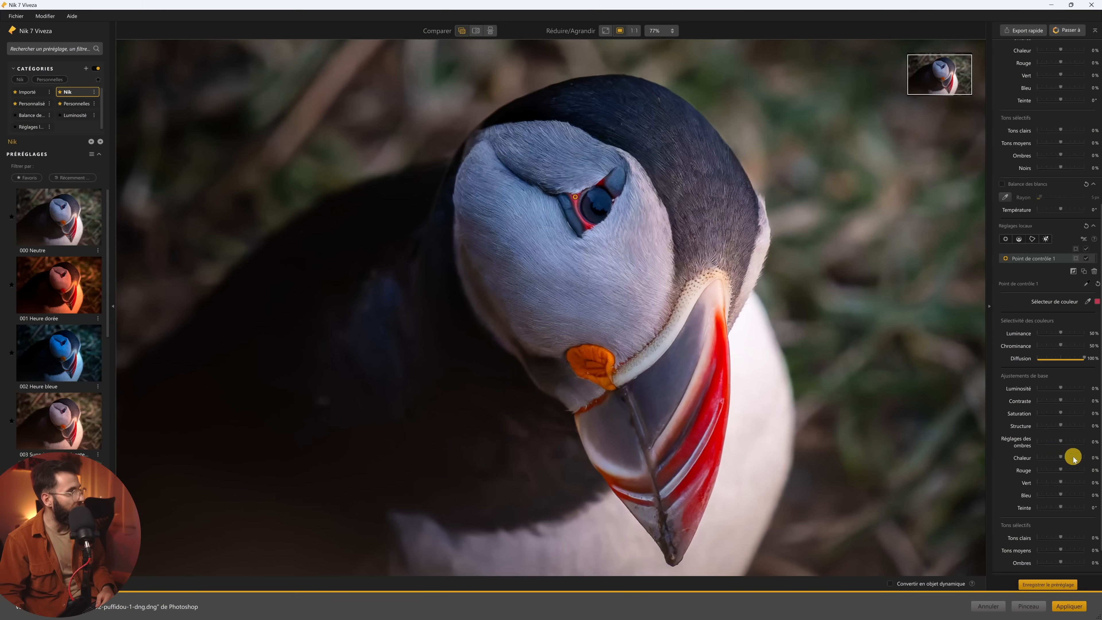
Step: Set the eye control point's Saturation to 48% while viewing the eye at 150% zoom
{"action": "left_click", "coordinate": [662, 31]}
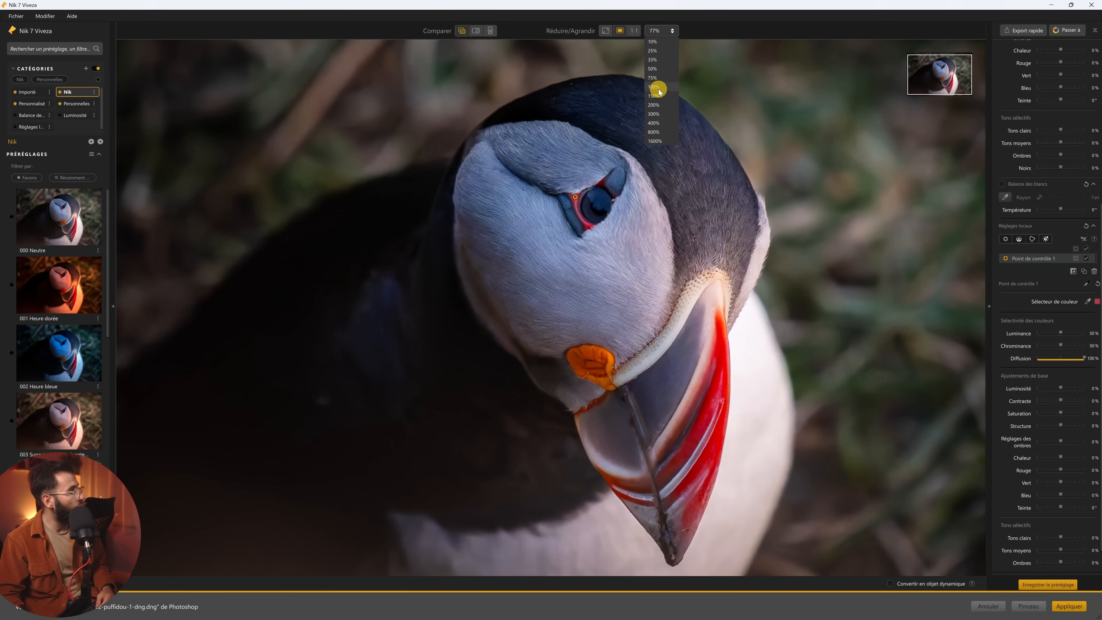
{"action": "left_click", "coordinate": [657, 96]}
{"action": "left_click_drag", "start_coordinate": [676, 225], "coordinate": [647, 310]}
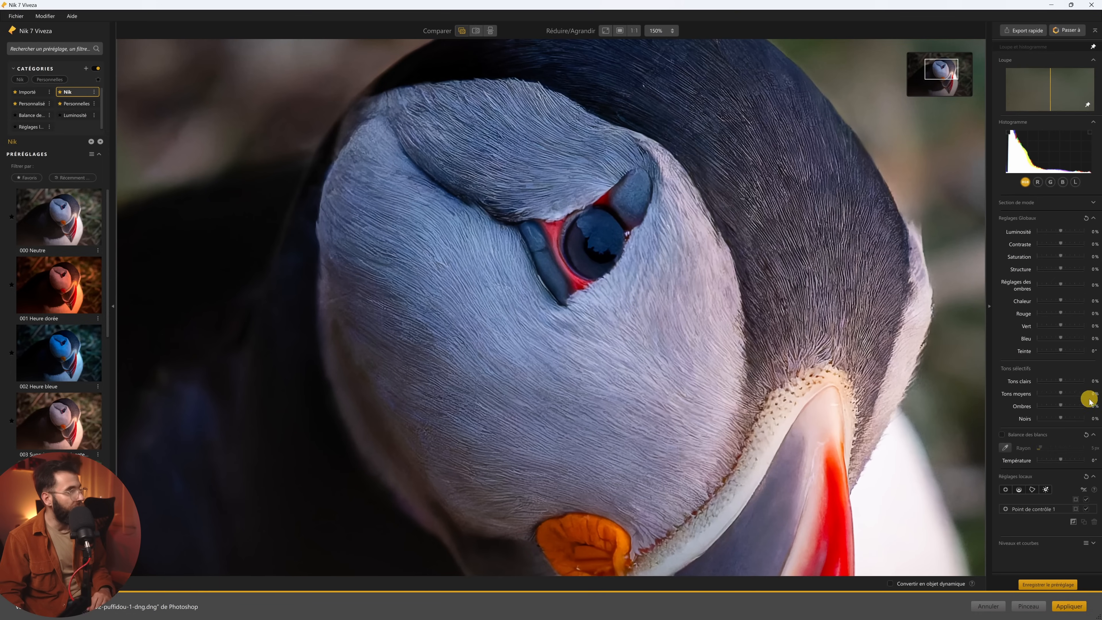
{"action": "left_click", "coordinate": [1033, 509]}
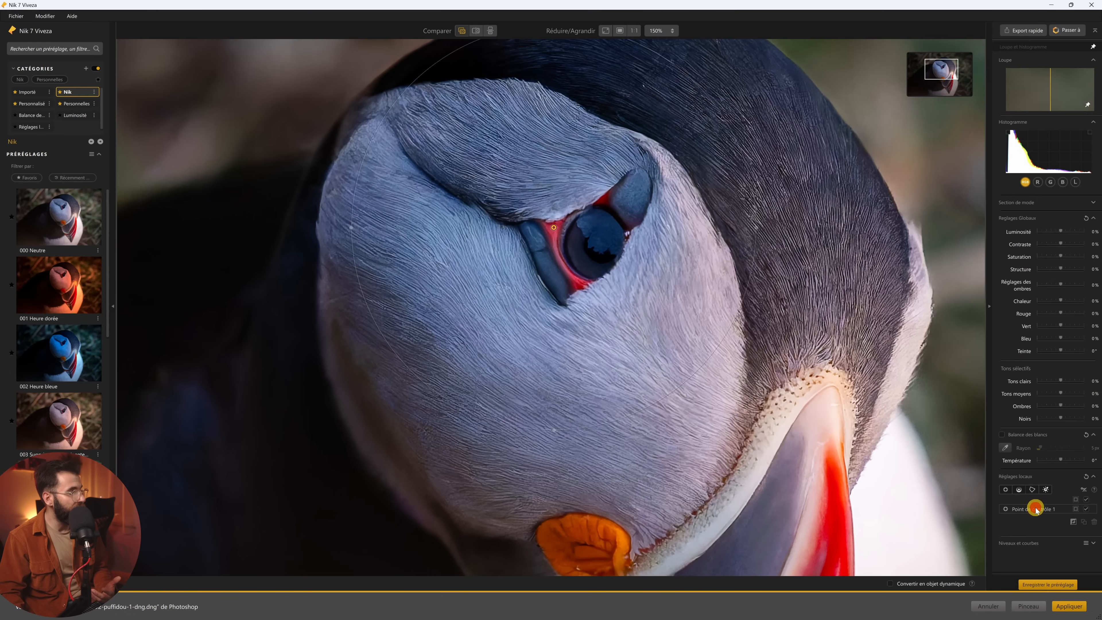
{"action": "scroll", "coordinate": [1072, 521], "scroll_direction": "down", "scroll_amount": 5}
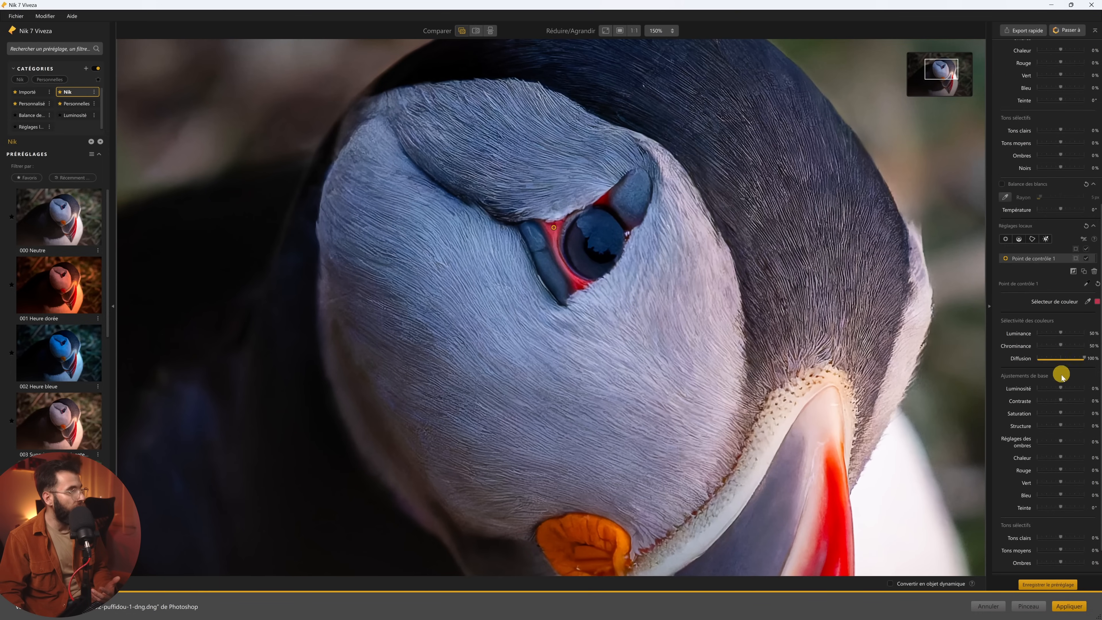
{"action": "left_click_drag", "start_coordinate": [1062, 415], "coordinate": [1073, 415]}
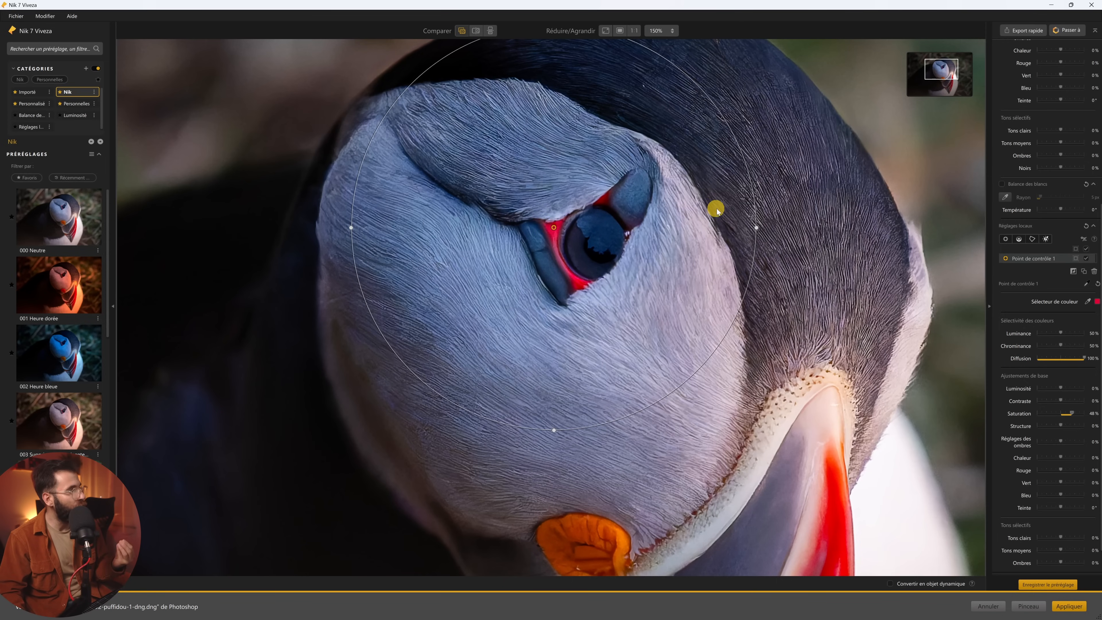
Step: Reshape the control point's circular range into a wide, flattened ellipse across the puffin's head
{"action": "left_click_drag", "start_coordinate": [756, 227], "coordinate": [873, 224]}
{"action": "left_click_drag", "start_coordinate": [554, 430], "coordinate": [559, 383]}
{"action": "mouse_move", "coordinate": [880, 227]}
{"action": "left_mouse_down"}
{"action": "mouse_move", "coordinate": [867, 266]}
{"action": "mouse_move", "coordinate": [723, 447]}
{"action": "mouse_move", "coordinate": [881, 243]}
{"action": "mouse_move", "coordinate": [874, 227]}
{"action": "left_mouse_up"}
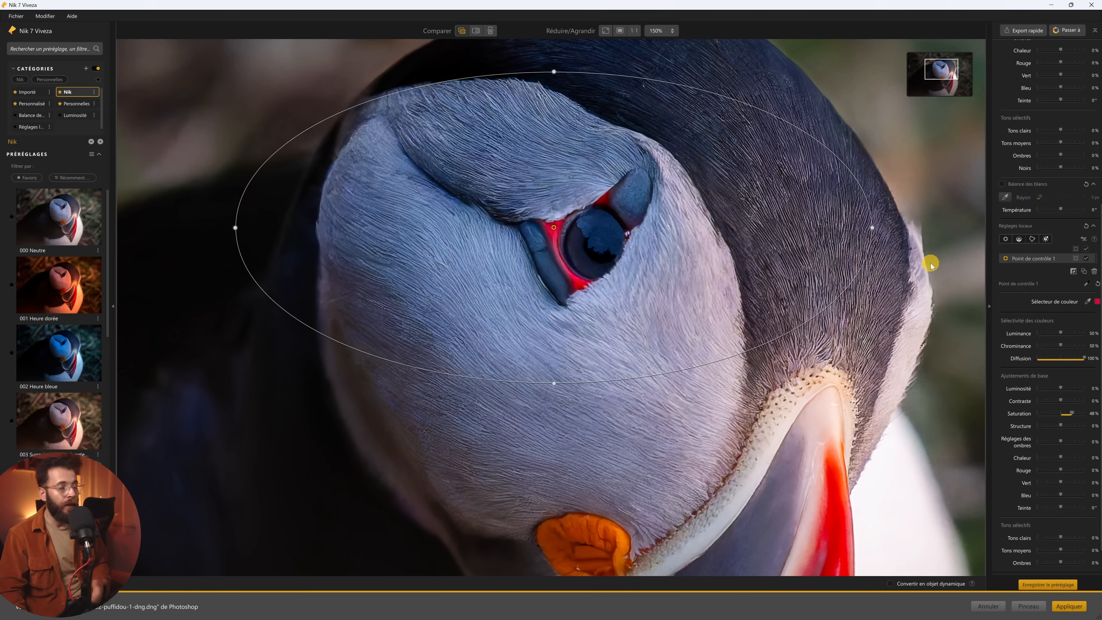
Step: Reposition the elliptical control point within the eye's red corner, then close Nik 7 Viveza without saving
{"action": "mouse_move", "coordinate": [554, 227]}
{"action": "left_mouse_down"}
{"action": "mouse_move", "coordinate": [613, 267]}
{"action": "mouse_move", "coordinate": [557, 253]}
{"action": "mouse_move", "coordinate": [554, 240]}
{"action": "left_mouse_up"}
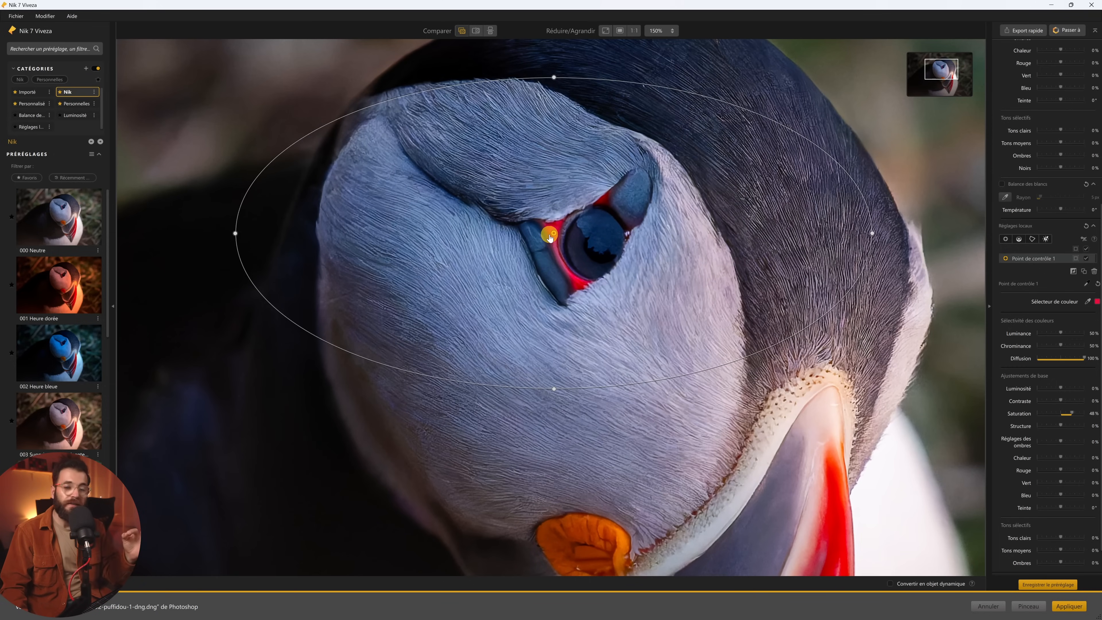
{"action": "left_click_drag", "start_coordinate": [552, 241], "coordinate": [557, 238]}
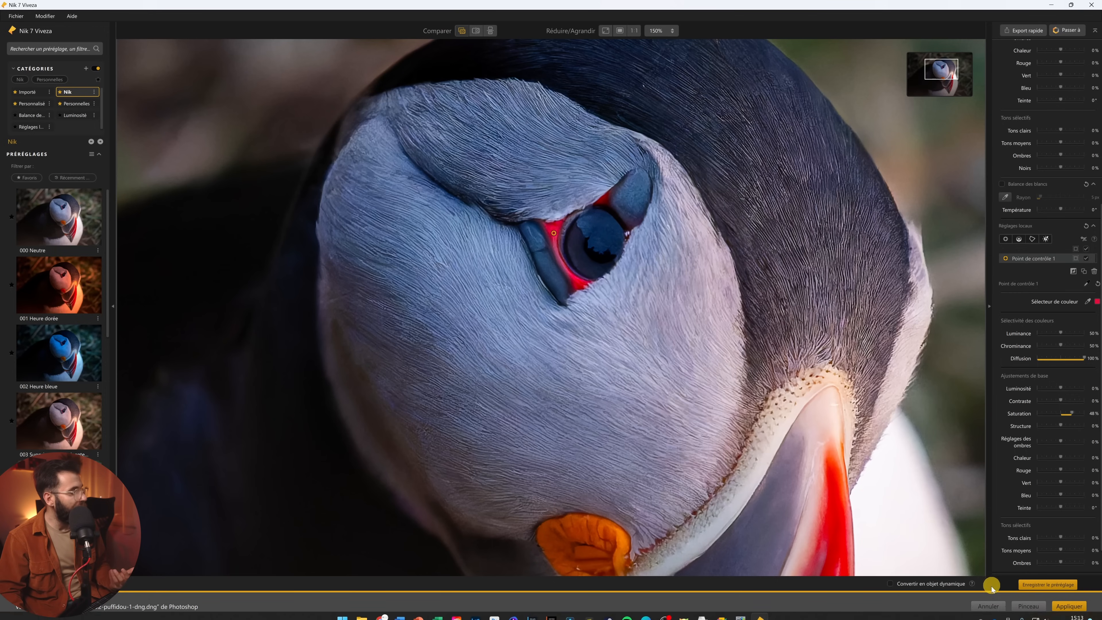
{"action": "left_click", "coordinate": [984, 608]}
{"action": "left_click", "coordinate": [607, 331]}
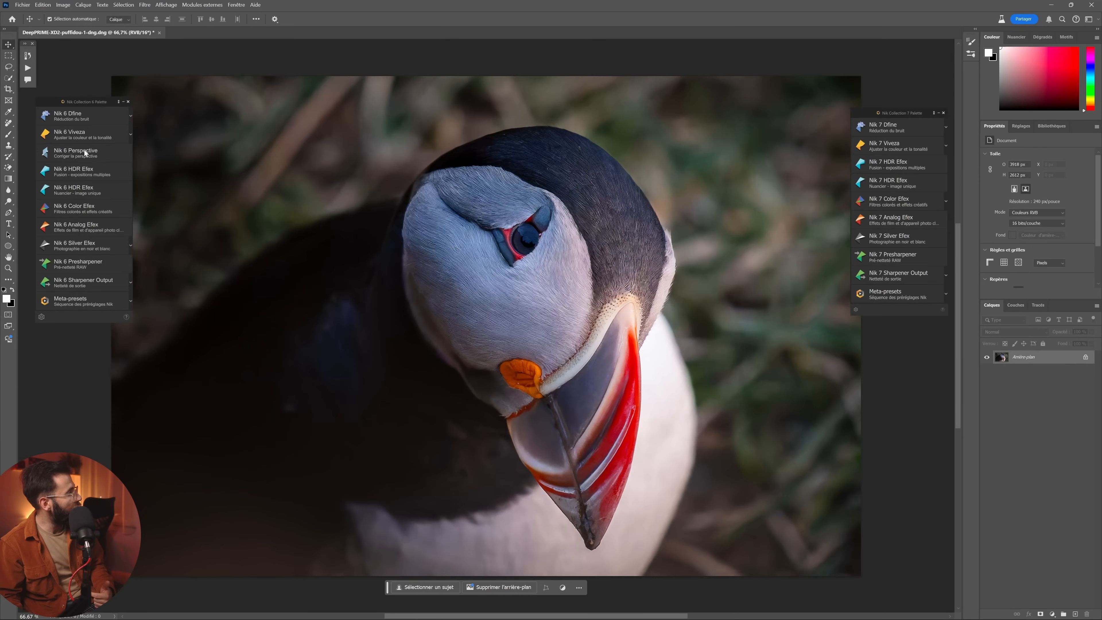
Step: Open the photo in Nik 6 Viveza, add a horizontal control line below the eye, and sample the red eye rim as its colour
{"action": "left_click", "coordinate": [75, 135]}
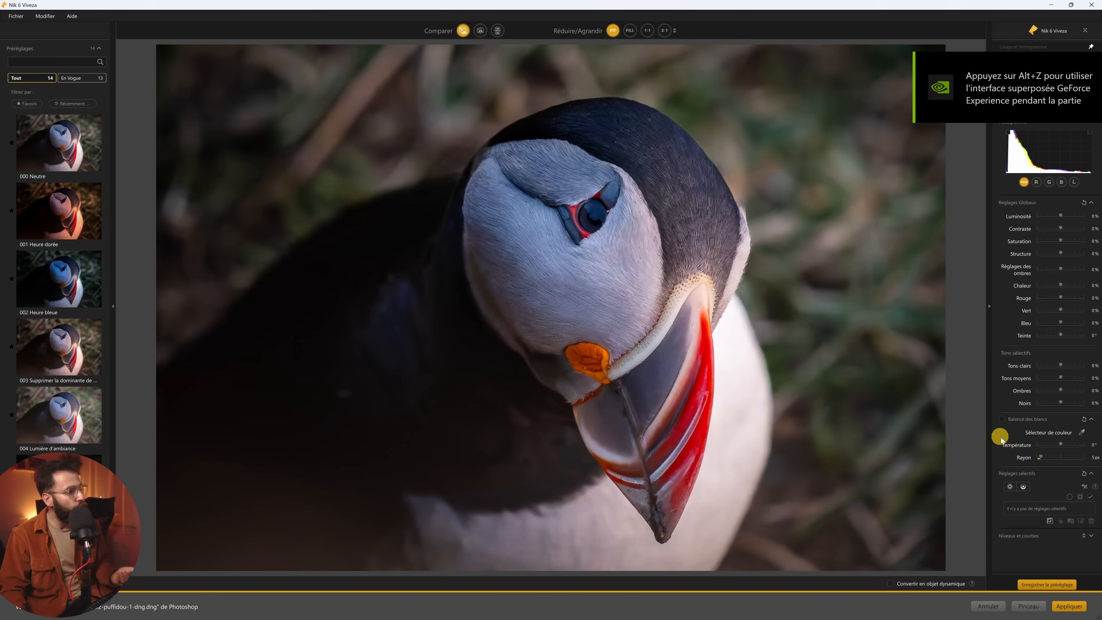
{"action": "left_click", "coordinate": [1024, 487]}
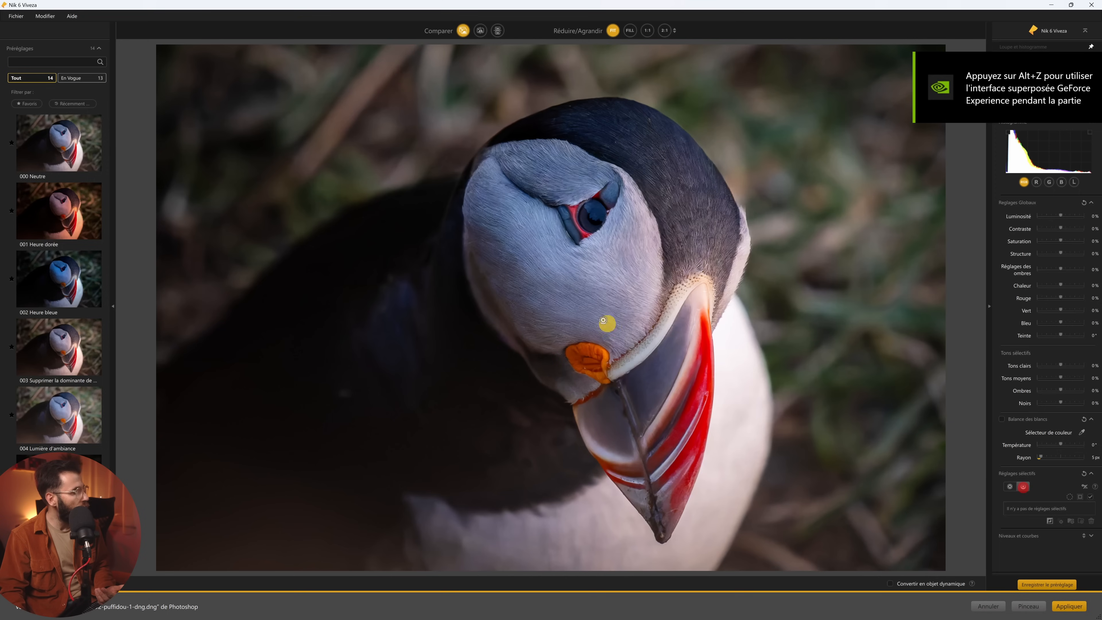
{"action": "left_click_drag", "start_coordinate": [587, 263], "coordinate": [587, 344]}
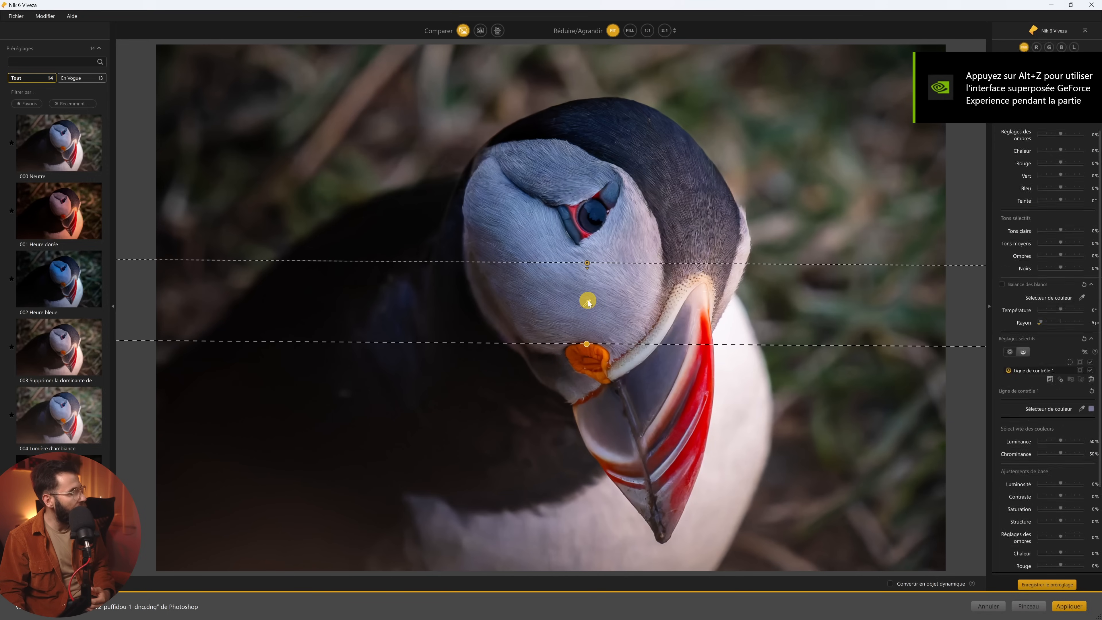
{"action": "left_click_drag", "start_coordinate": [579, 221], "coordinate": [578, 207]}
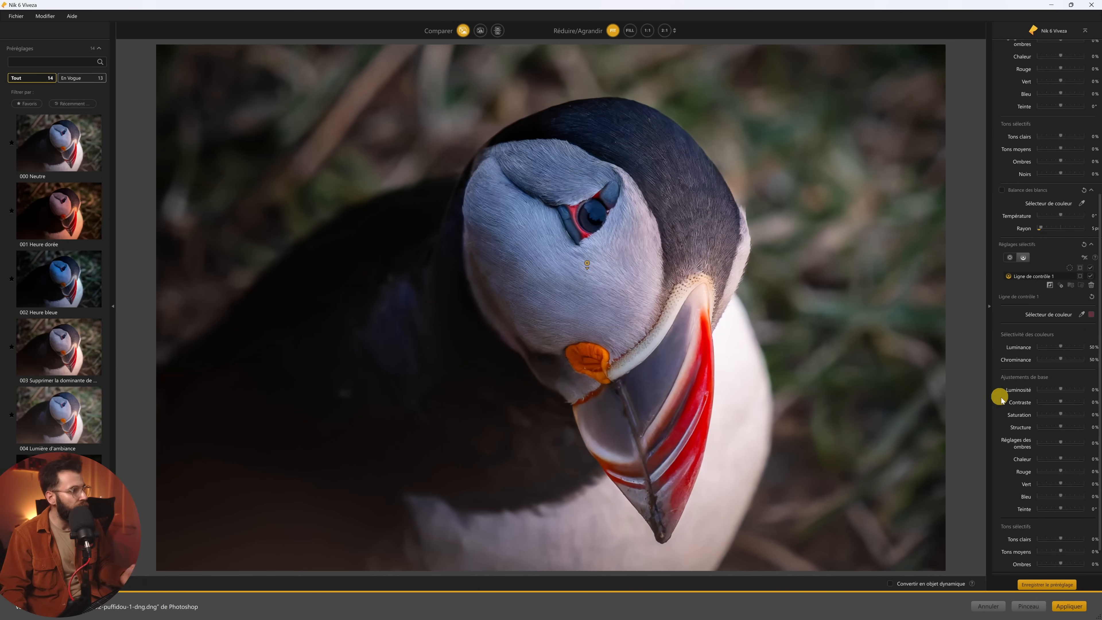
Step: Set the control line's Saturation to 59%, raise its Luminance and Chrominance selectivity to 67% and 65%, and resample the eye's red rim
{"action": "left_click_drag", "start_coordinate": [1060, 414], "coordinate": [1075, 415]}
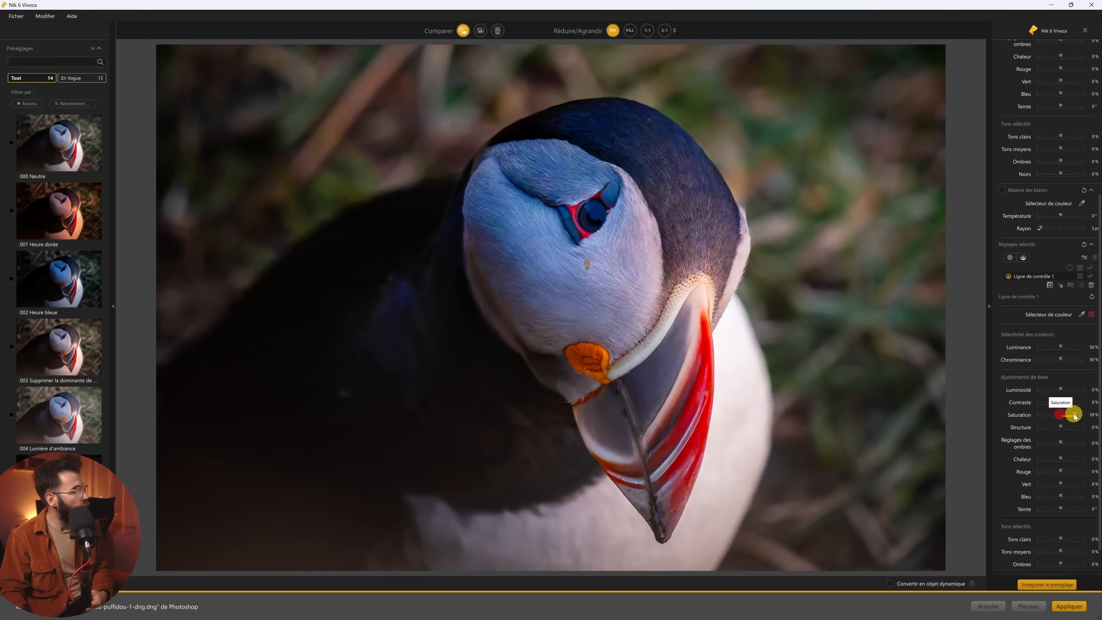
{"action": "left_click_drag", "start_coordinate": [1062, 363], "coordinate": [1069, 349]}
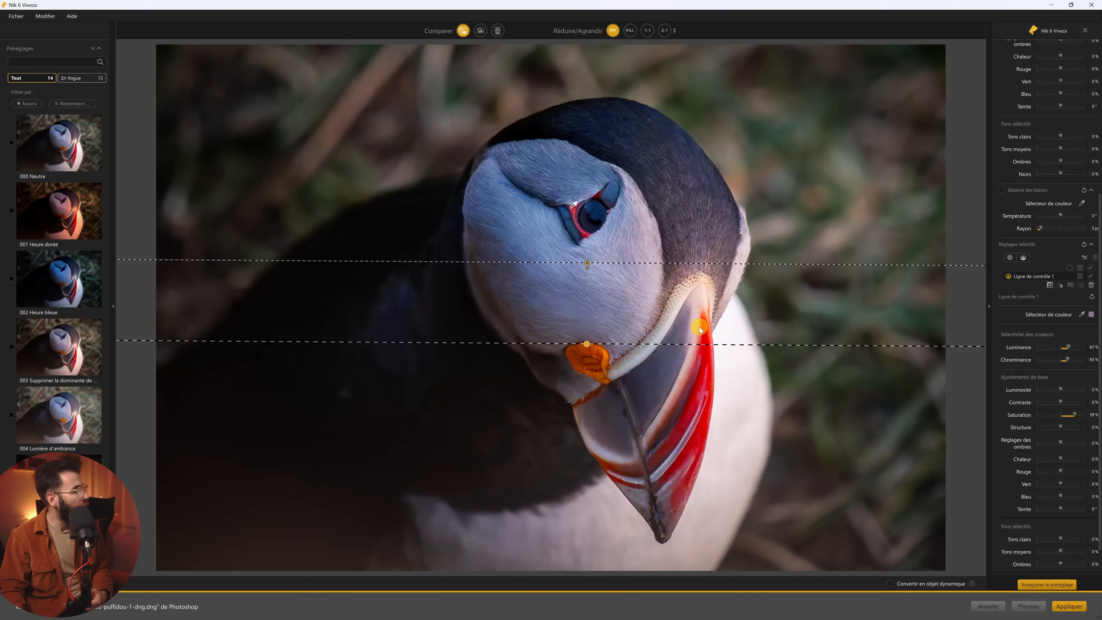
{"action": "left_click", "coordinate": [577, 204]}
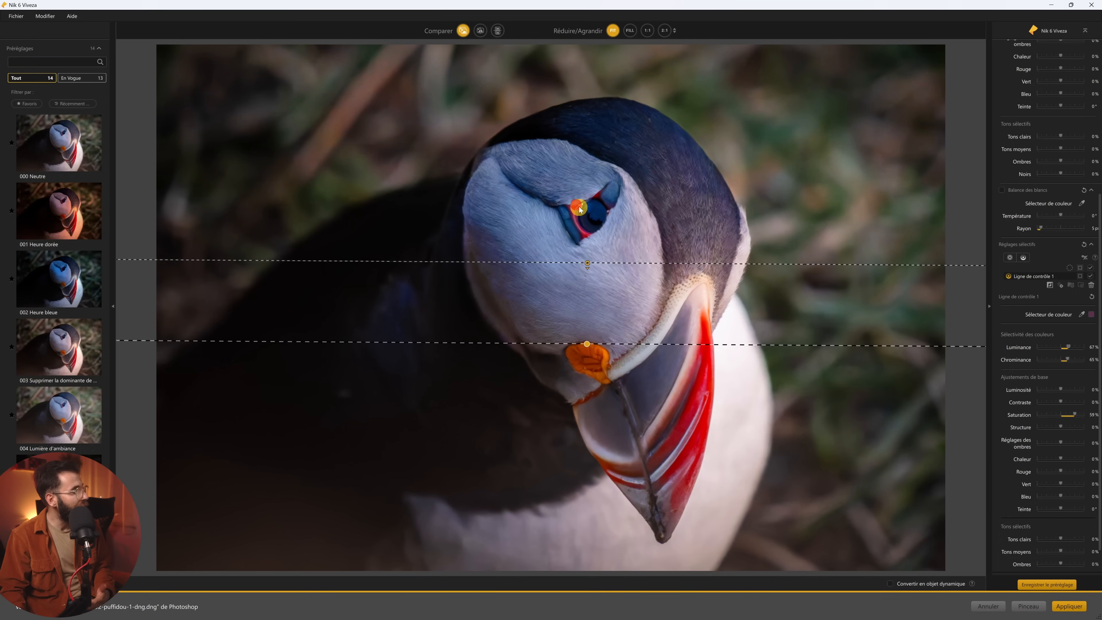
Step: Close Nik 6 Viveza without saving and open the puffin photo in Nik 7 Viveza
{"action": "left_click", "coordinate": [993, 606]}
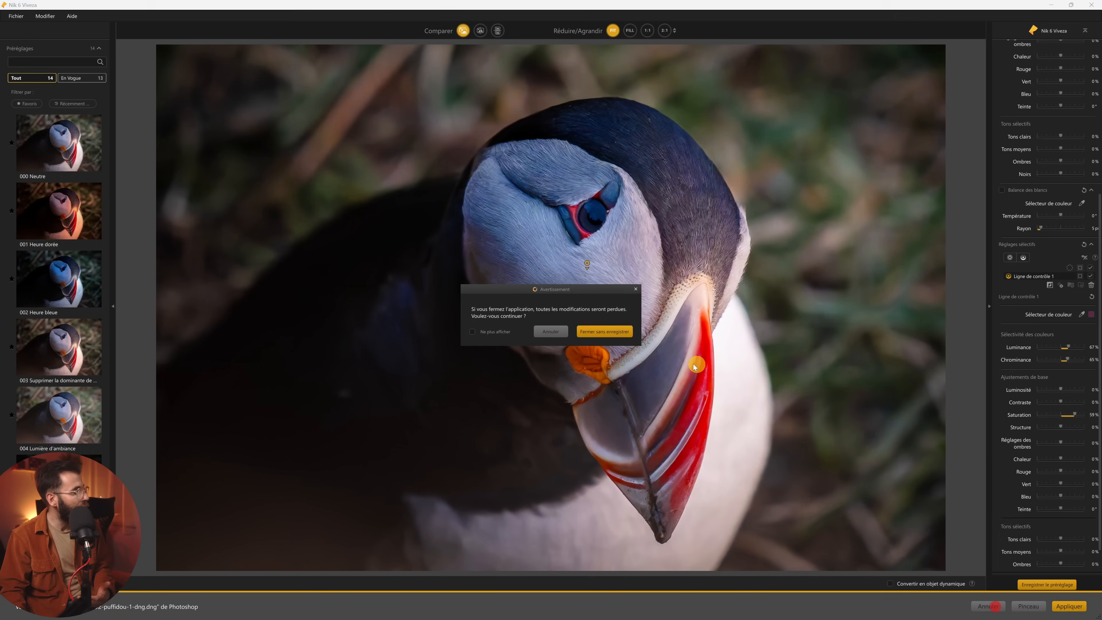
{"action": "left_click", "coordinate": [614, 335]}
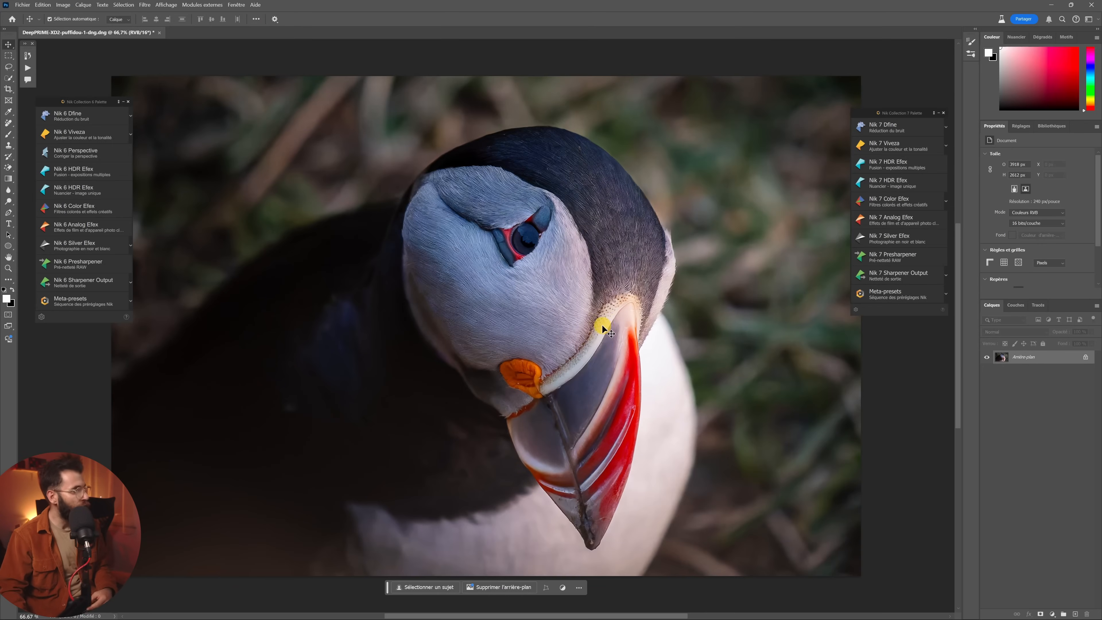
{"action": "left_click", "coordinate": [892, 143]}
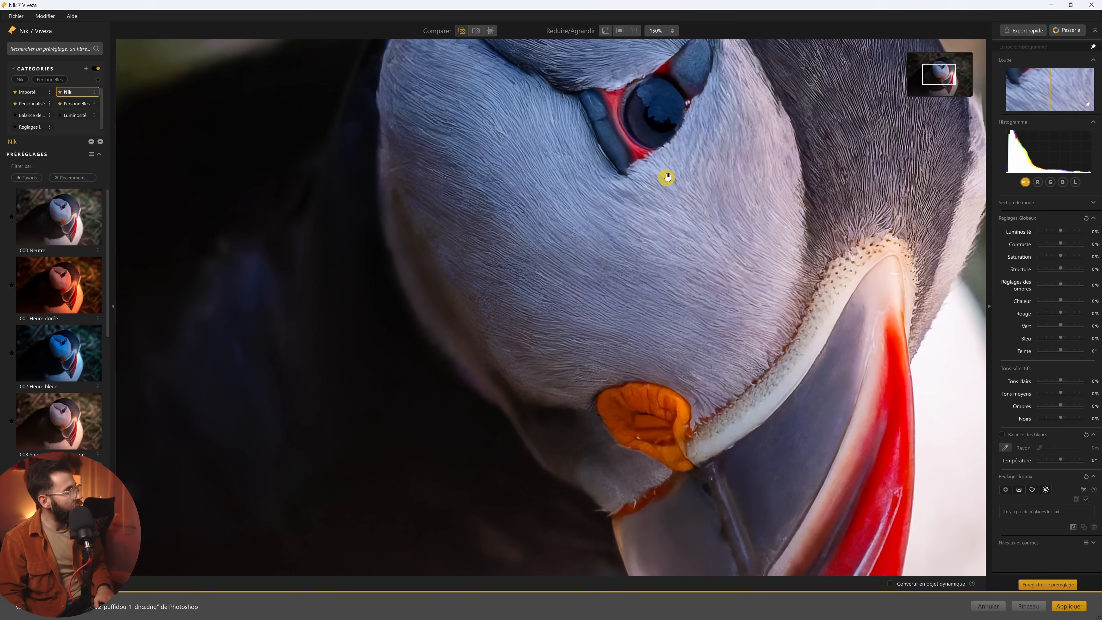
Step: Place a control point on the red corner of the puffin's eye and flatten its circular range into a wide ellipse
{"action": "left_click_drag", "start_coordinate": [686, 176], "coordinate": [605, 257]}
{"action": "left_click", "coordinate": [1020, 489]}
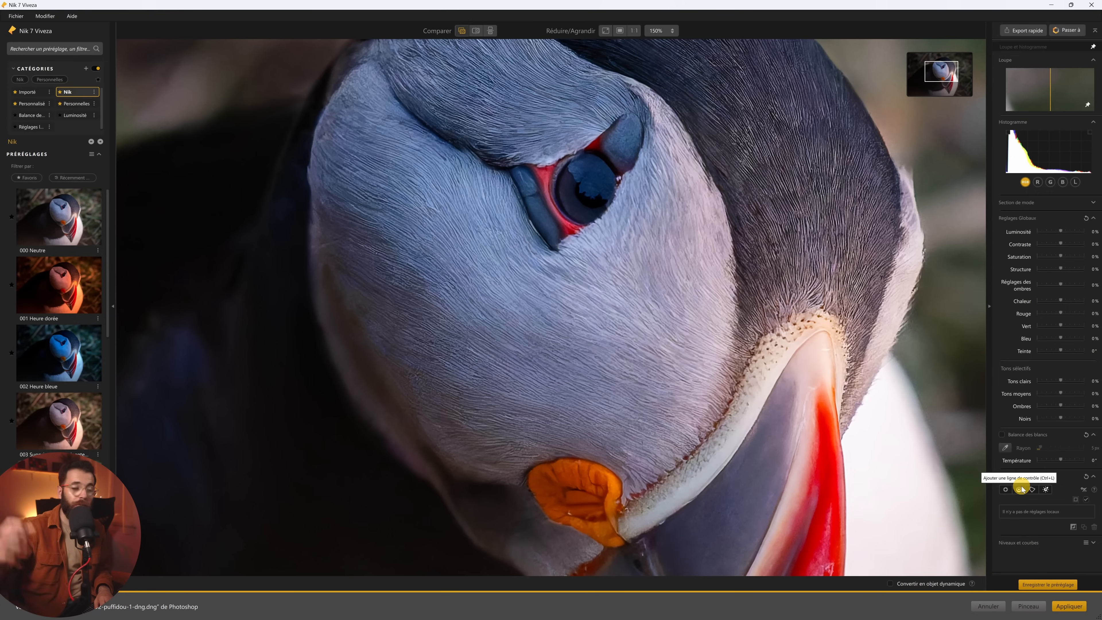
{"action": "left_click", "coordinate": [1008, 490]}
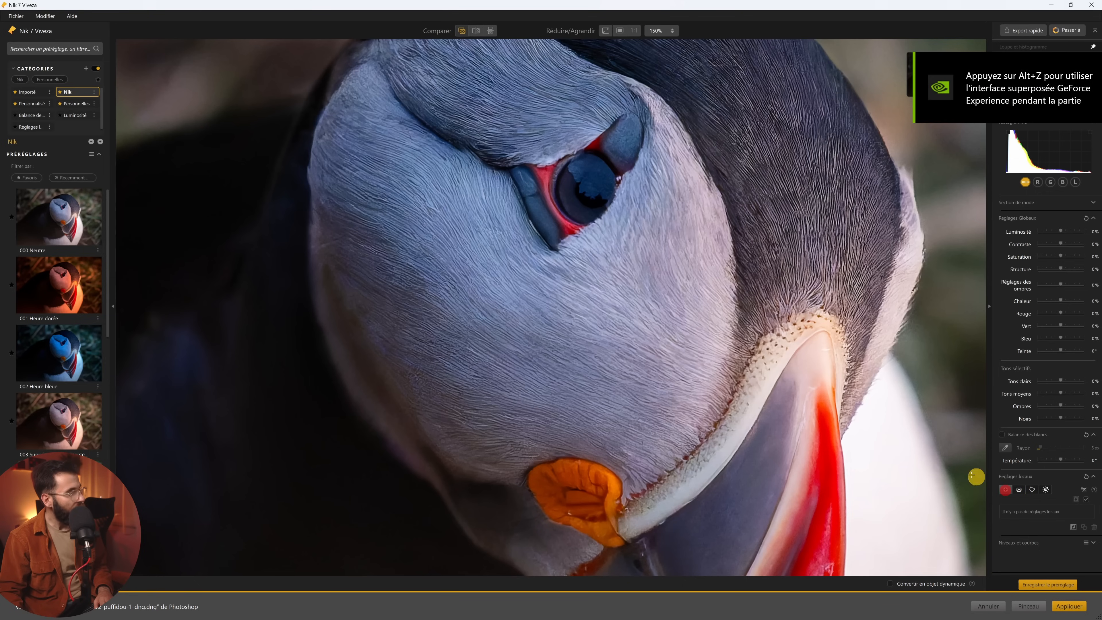
{"action": "left_click", "coordinate": [548, 173]}
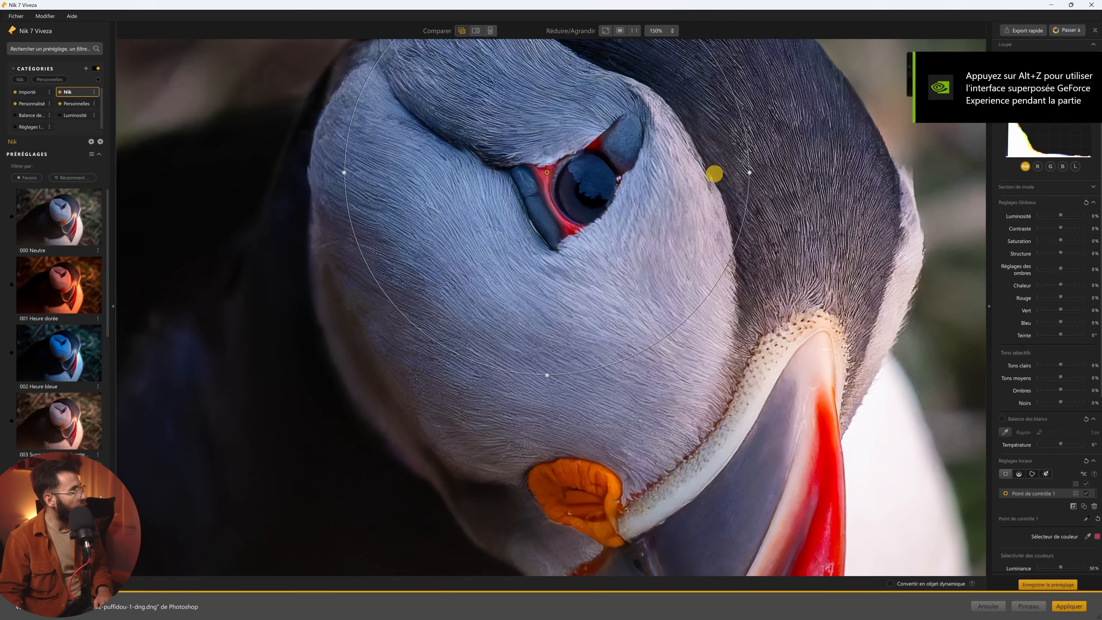
{"action": "left_click_drag", "start_coordinate": [549, 375], "coordinate": [546, 277]}
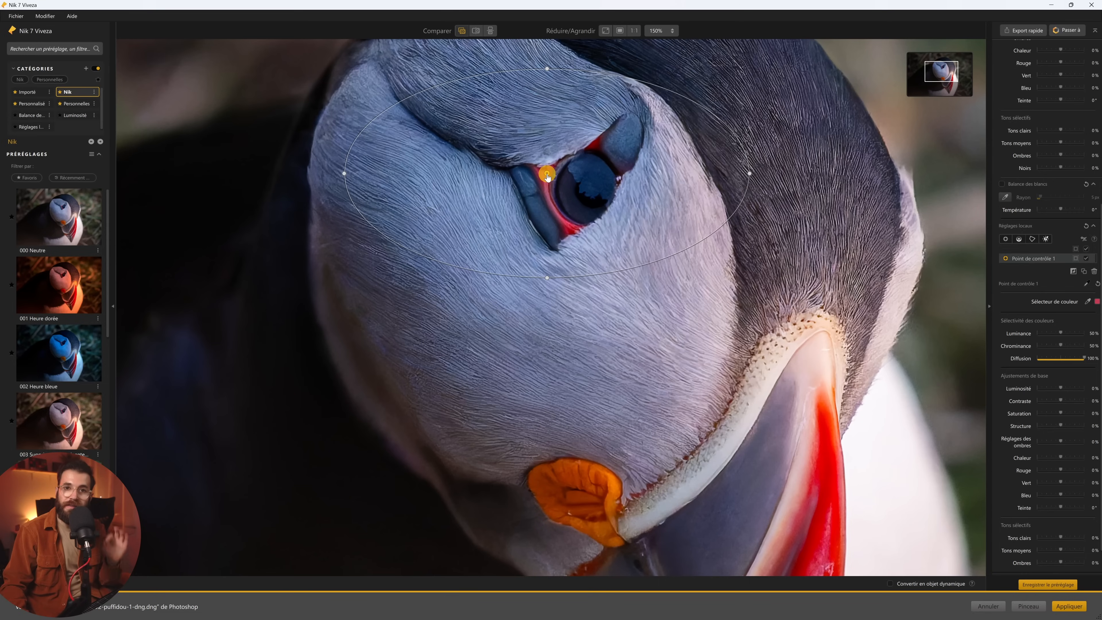
Step: Move the control point onto the grey feathers beside the eye, with Saturation at 57% and its ellipse tilted diagonally
{"action": "left_click_drag", "start_coordinate": [548, 176], "coordinate": [515, 223]}
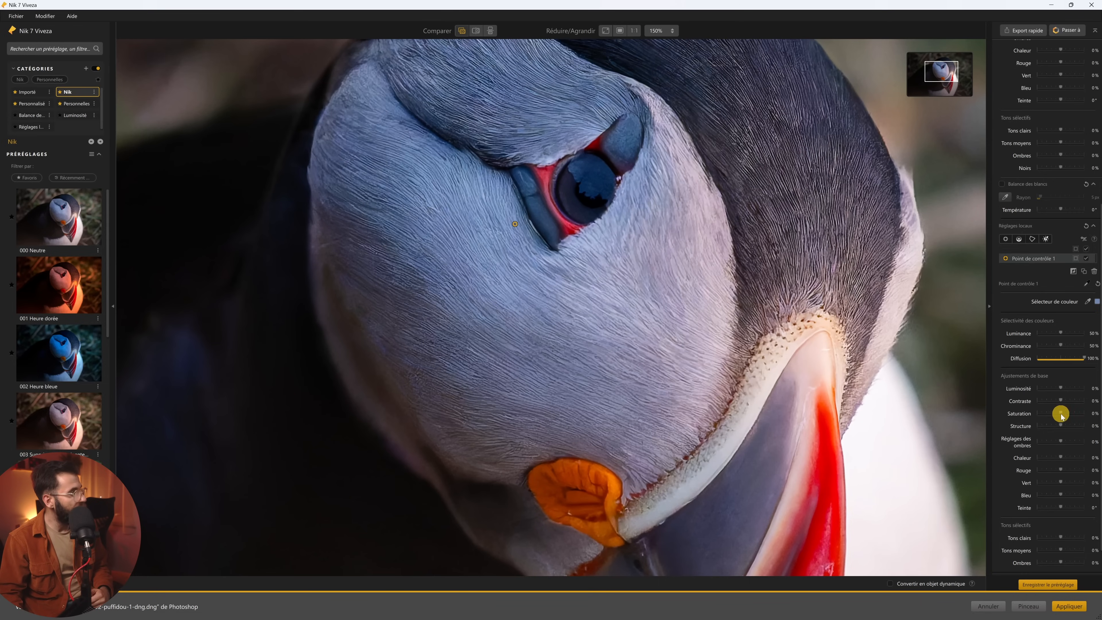
{"action": "left_click_drag", "start_coordinate": [1061, 414], "coordinate": [1069, 414]}
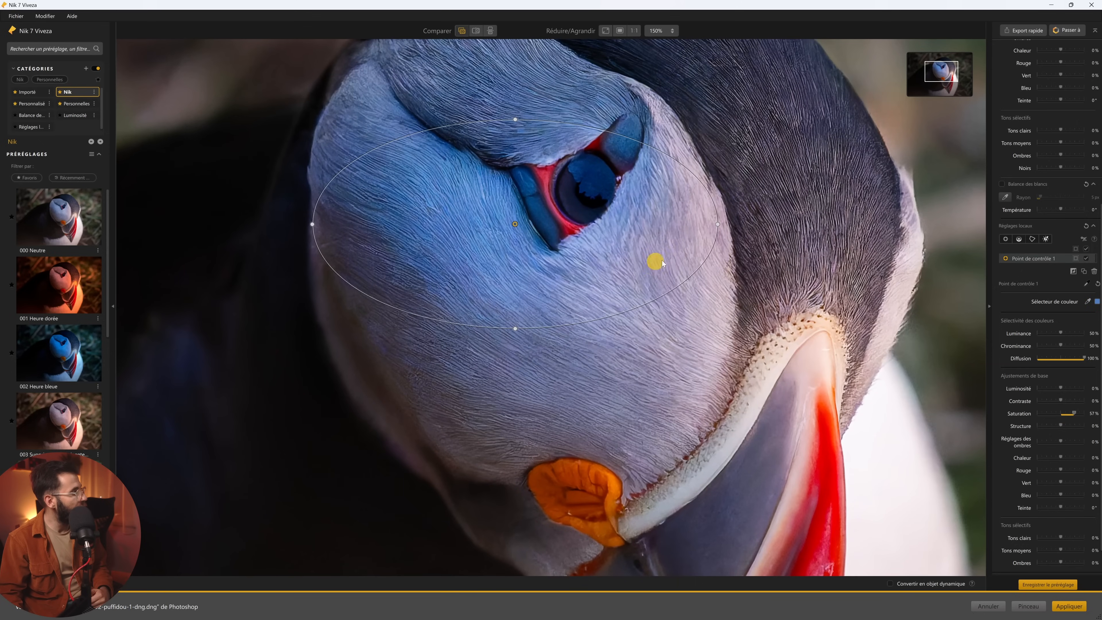
{"action": "left_click_drag", "start_coordinate": [724, 224], "coordinate": [682, 108]}
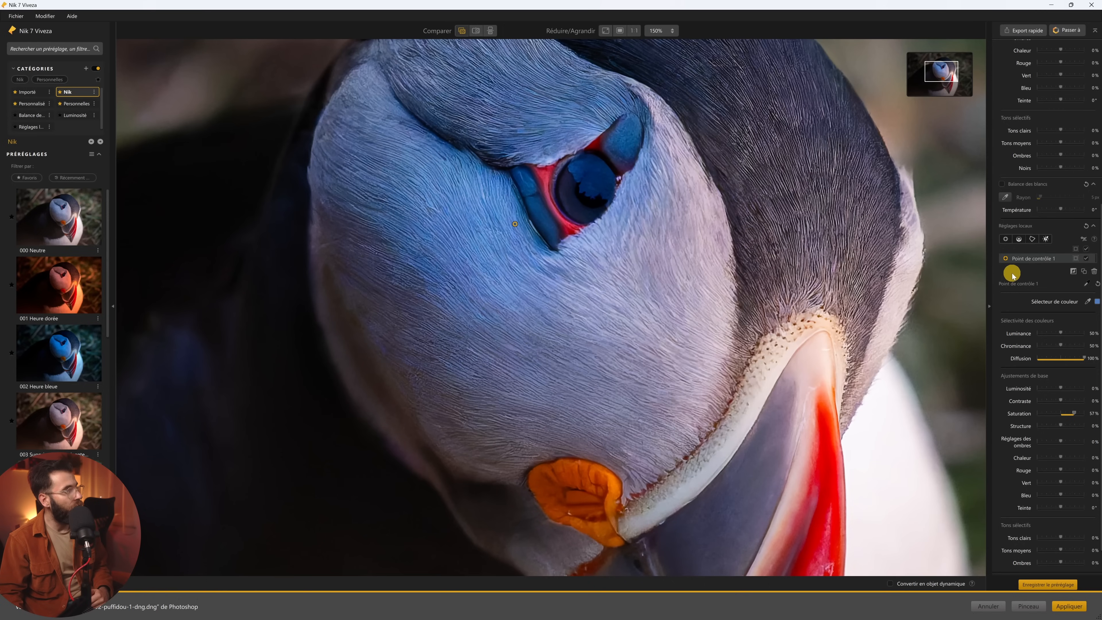
Step: Detach the control point's colour picker and place it on the red rim of the eye
{"action": "mouse_move", "coordinate": [1027, 260]}
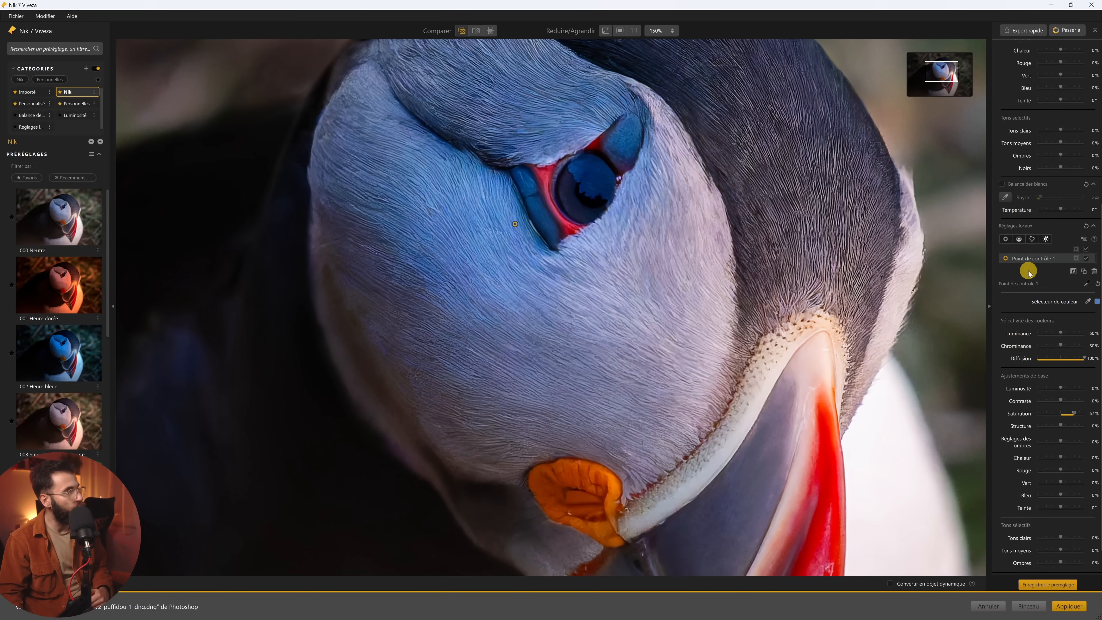
{"action": "left_click", "coordinate": [1087, 286]}
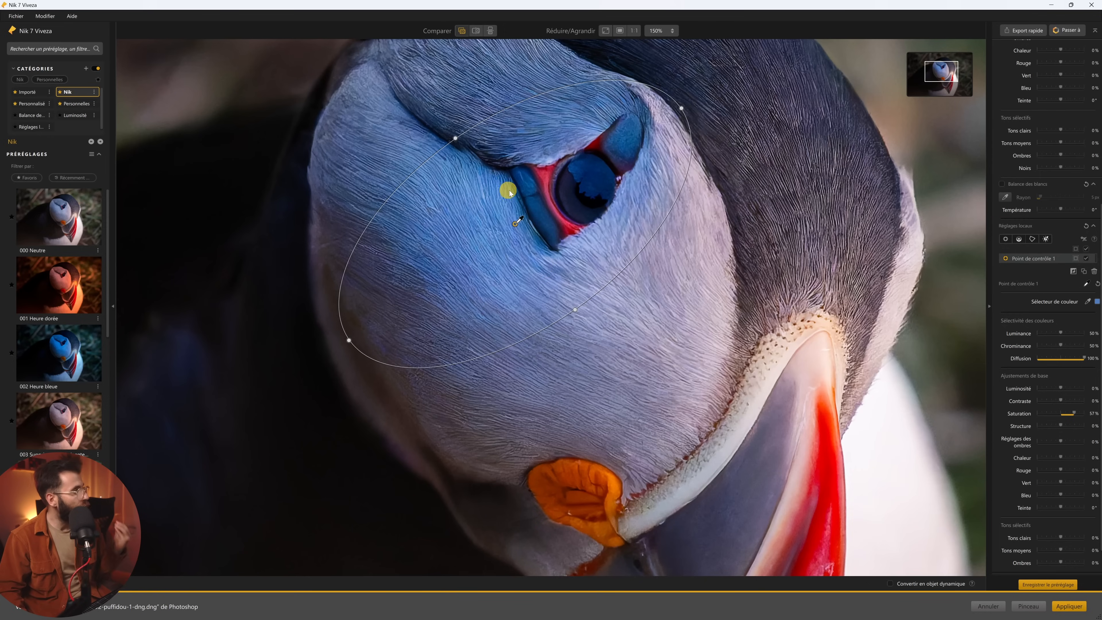
{"action": "left_click_drag", "start_coordinate": [524, 218], "coordinate": [551, 171]}
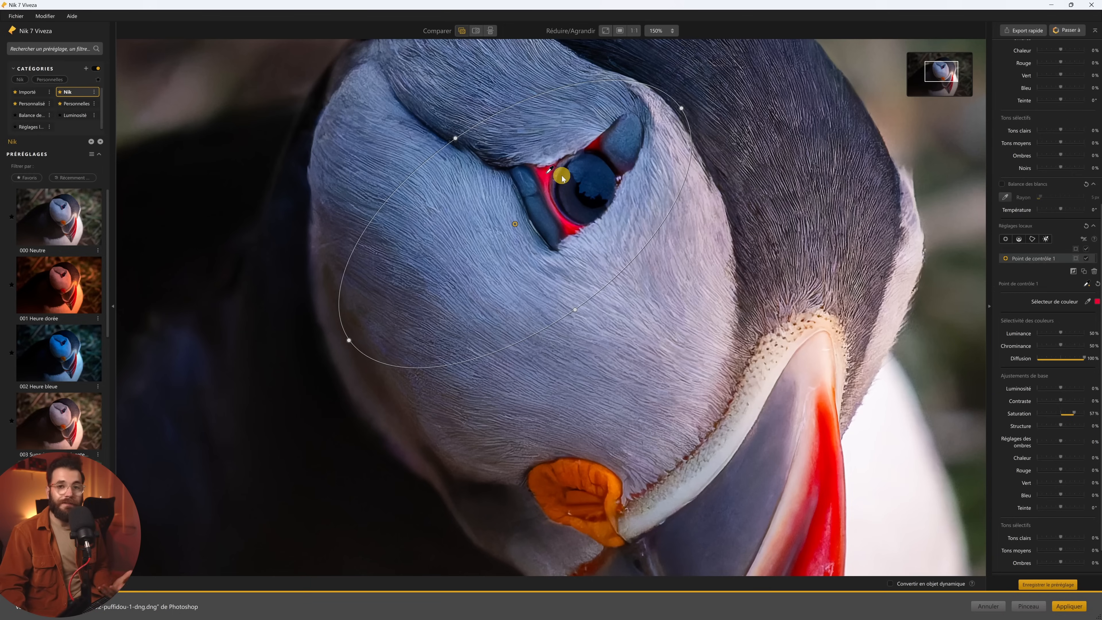
Step: Adjust the tilted ellipse by its lower end handle, then delete the control point
{"action": "left_click_drag", "start_coordinate": [349, 340], "coordinate": [369, 305]}
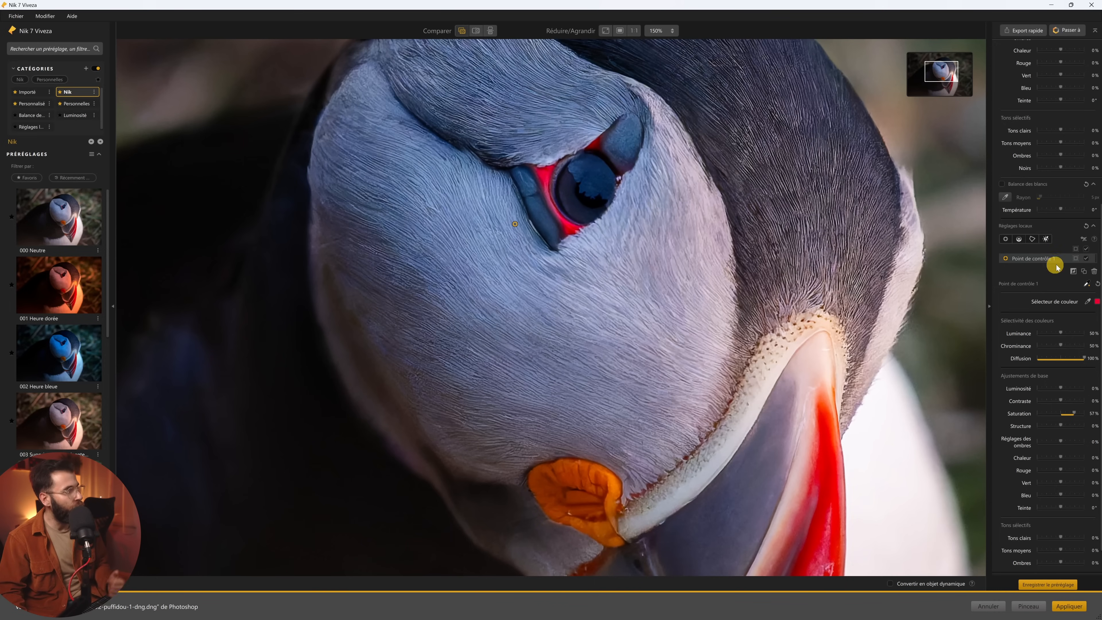
{"action": "left_click", "coordinate": [1094, 271]}
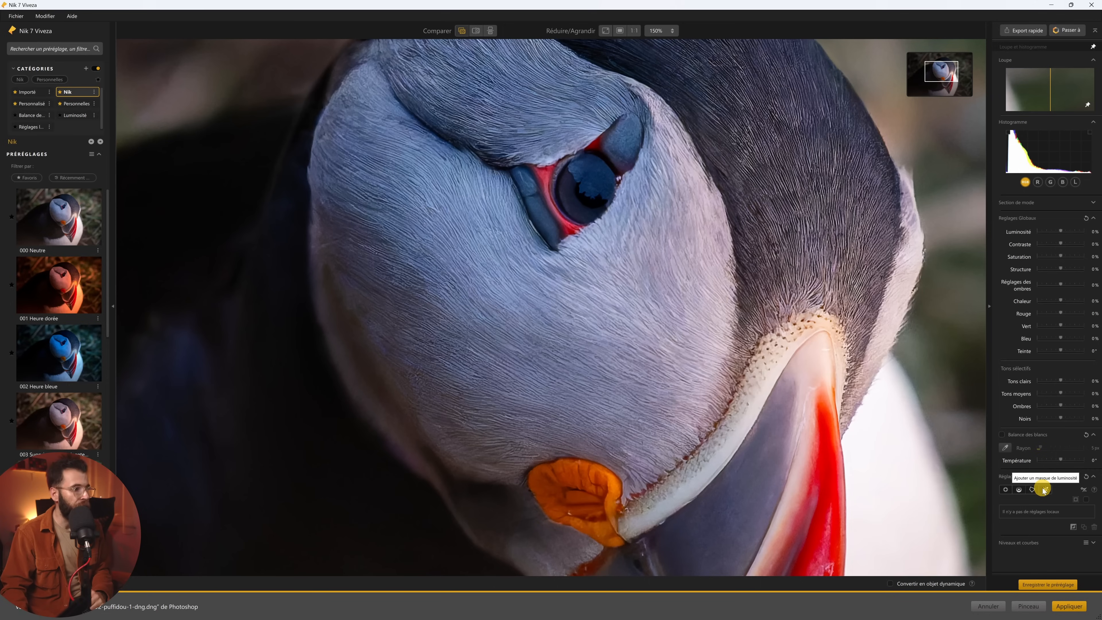
Step: Outline the orange patch at the corner of the beak with a closed control polygon
{"action": "left_click", "coordinate": [1033, 490]}
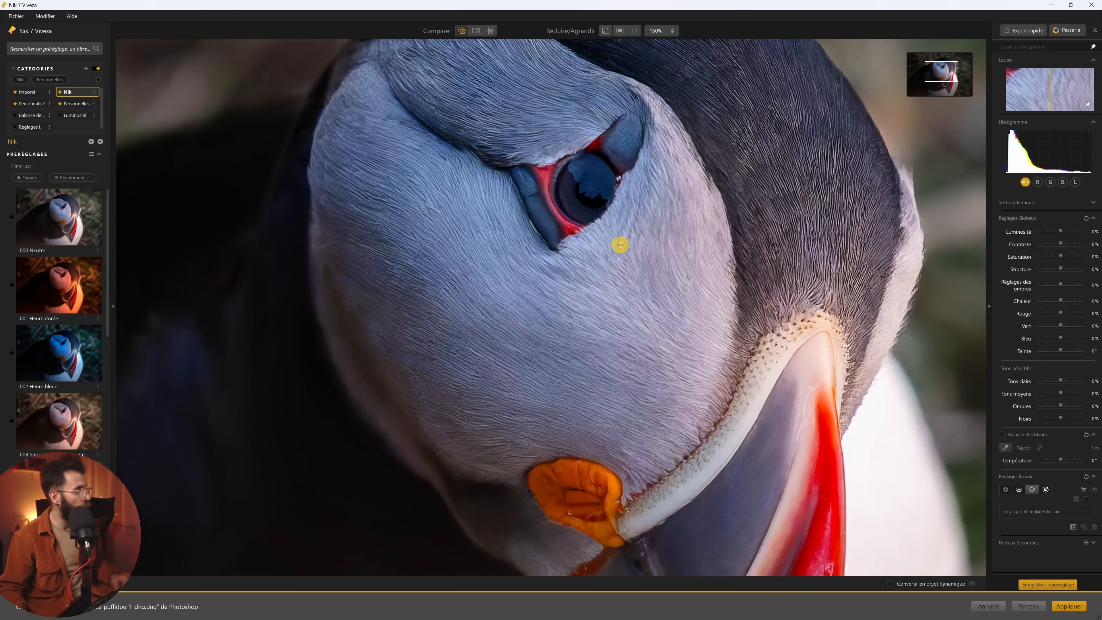
{"action": "left_click", "coordinate": [609, 446]}
{"action": "left_click_drag", "start_coordinate": [609, 424], "coordinate": [614, 337]}
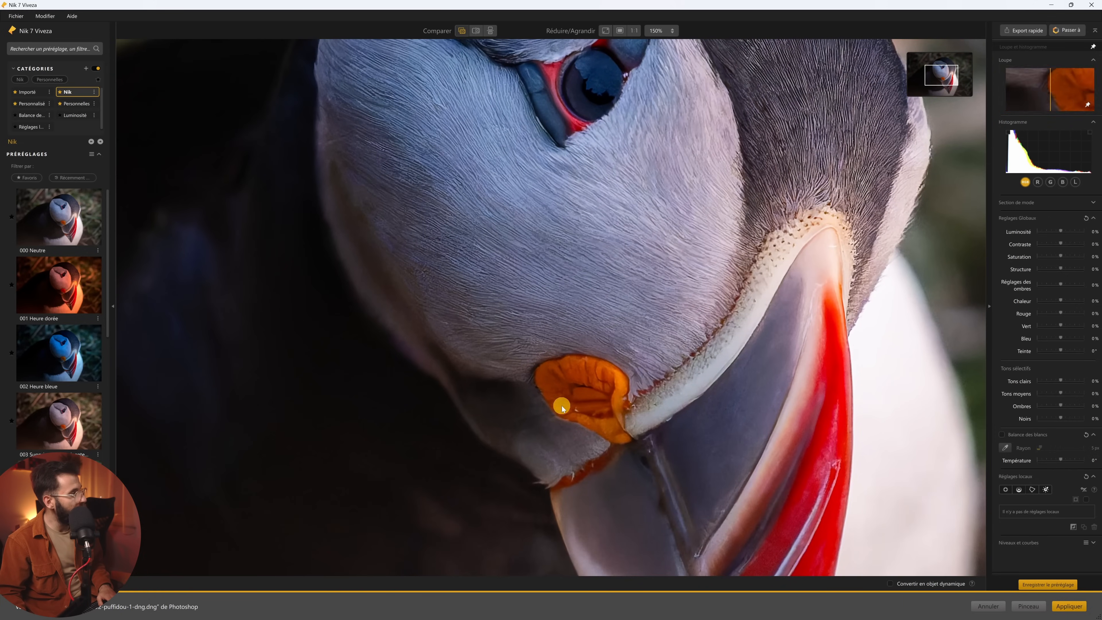
{"action": "left_click", "coordinate": [1034, 491]}
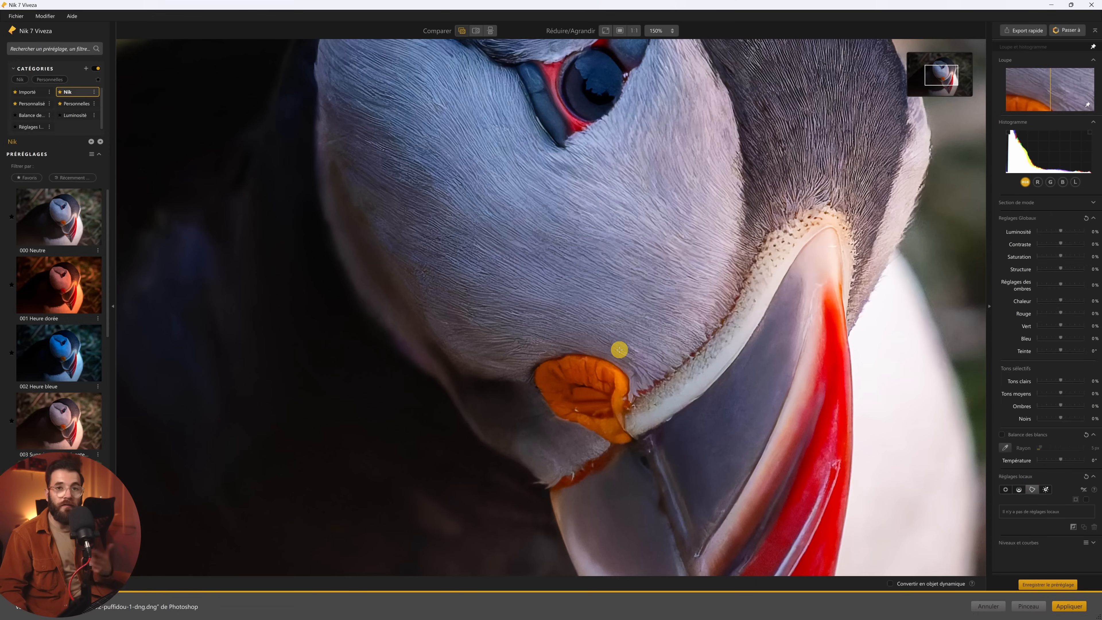
{"action": "left_click", "coordinate": [604, 350]}
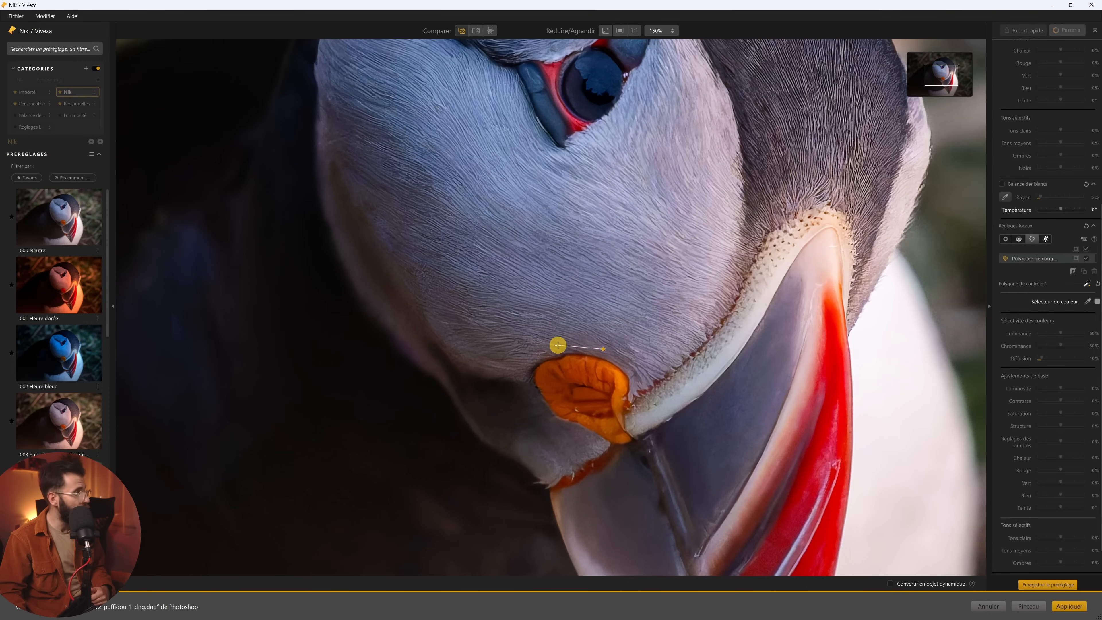
{"action": "left_click", "coordinate": [558, 345]}
{"action": "left_click", "coordinate": [525, 357]}
{"action": "left_click", "coordinate": [525, 387]}
{"action": "left_click", "coordinate": [542, 424]}
{"action": "left_click", "coordinate": [573, 434]}
{"action": "left_click", "coordinate": [600, 451]}
{"action": "left_click", "coordinate": [627, 457]}
{"action": "left_click", "coordinate": [648, 440]}
{"action": "left_click", "coordinate": [634, 416]}
{"action": "left_click", "coordinate": [640, 385]}
{"action": "left_click", "coordinate": [629, 356]}
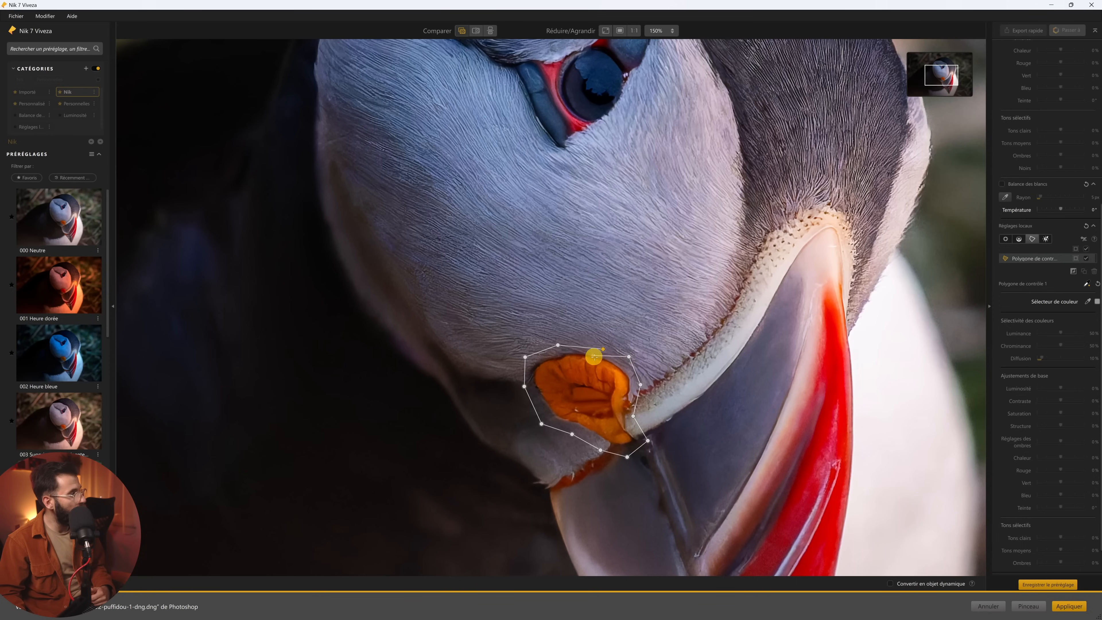
{"action": "left_click", "coordinate": [604, 349]}
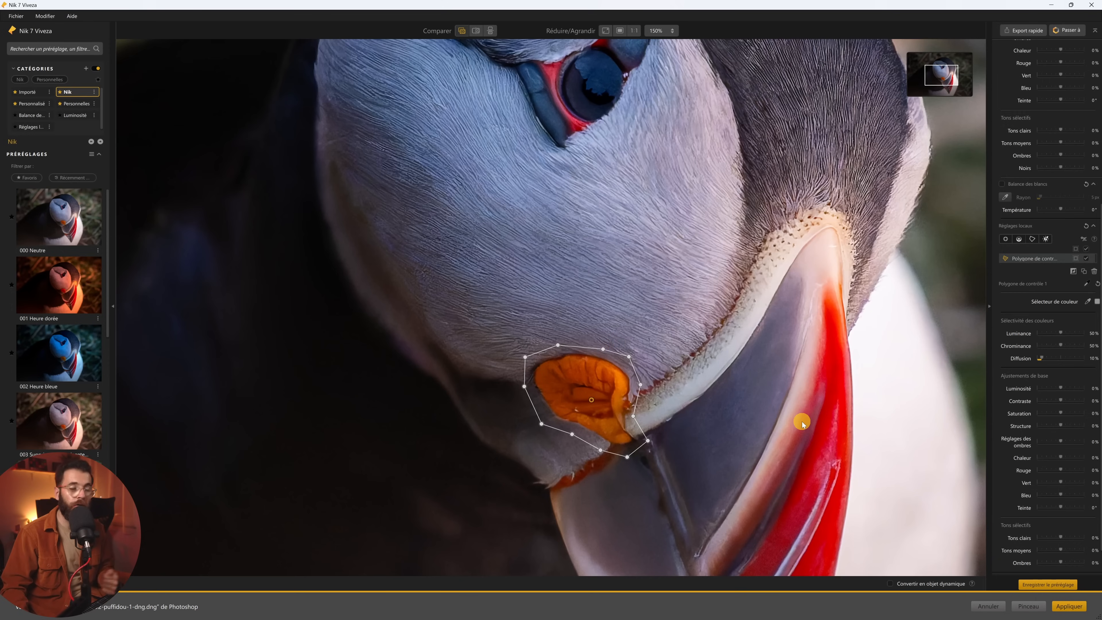
Step: Detach the polygon's colour picker and set Saturation to 32%, pulling the polygon's lowest vertex inward
{"action": "left_click", "coordinate": [1087, 285]}
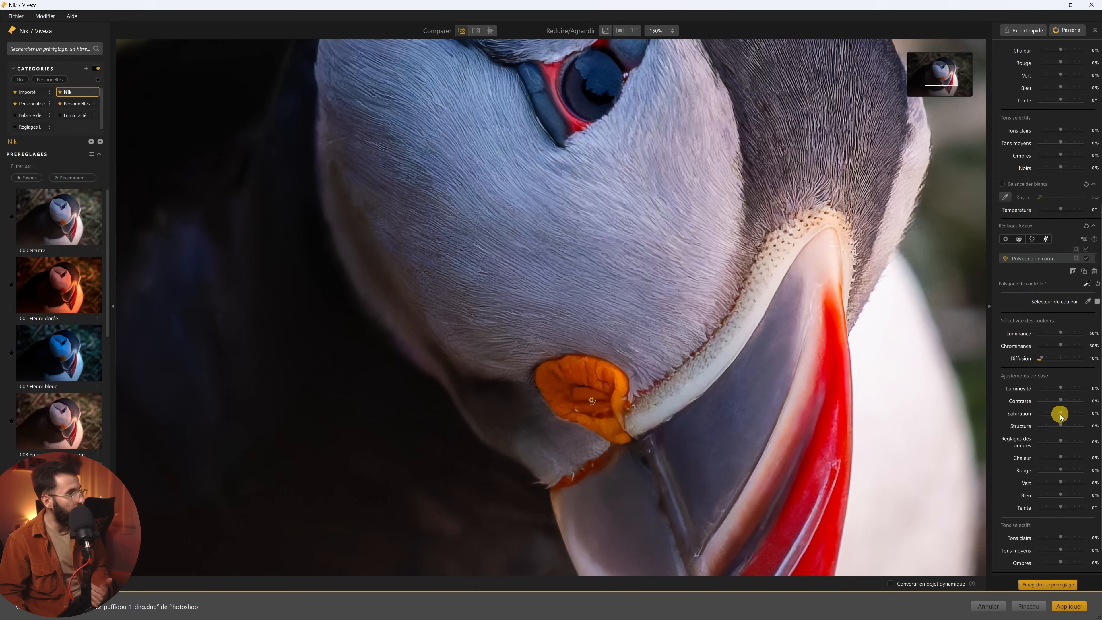
{"action": "left_click_drag", "start_coordinate": [1061, 413], "coordinate": [1069, 413]}
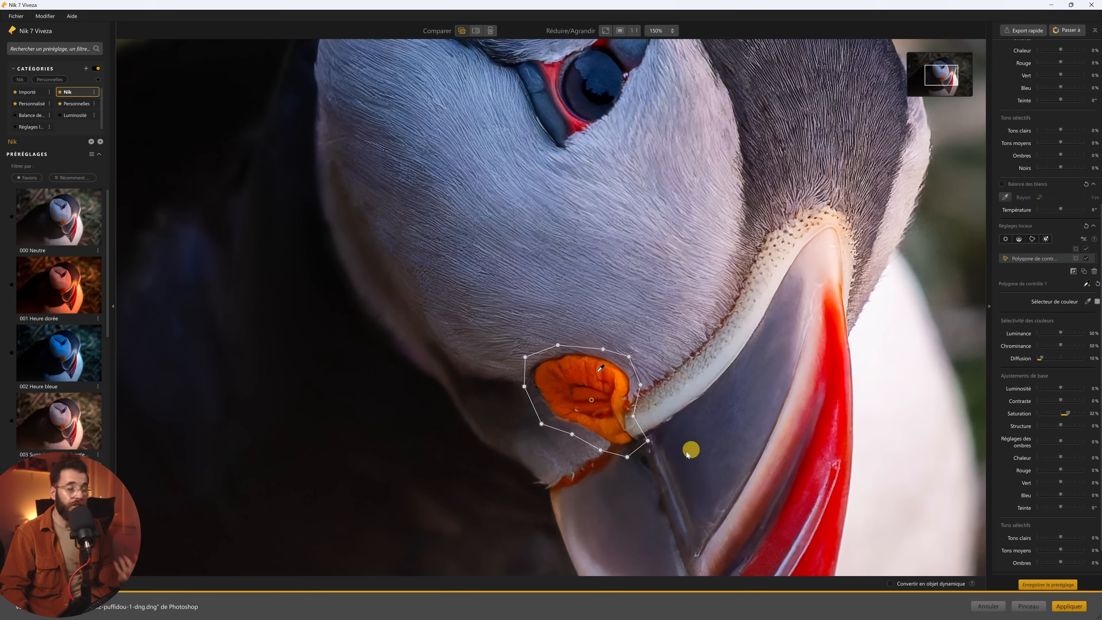
{"action": "left_click_drag", "start_coordinate": [626, 457], "coordinate": [630, 421]}
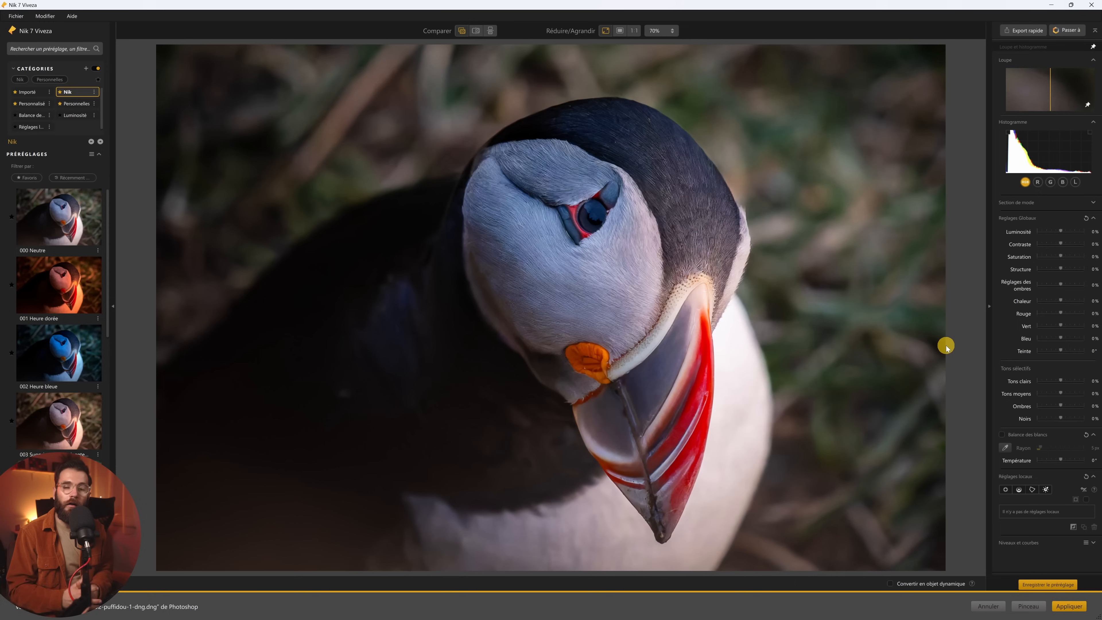
Step: Add a luminosity mask sampled on the puffin's dark back and set its Luminosity to 30%
{"action": "left_click", "coordinate": [1047, 490]}
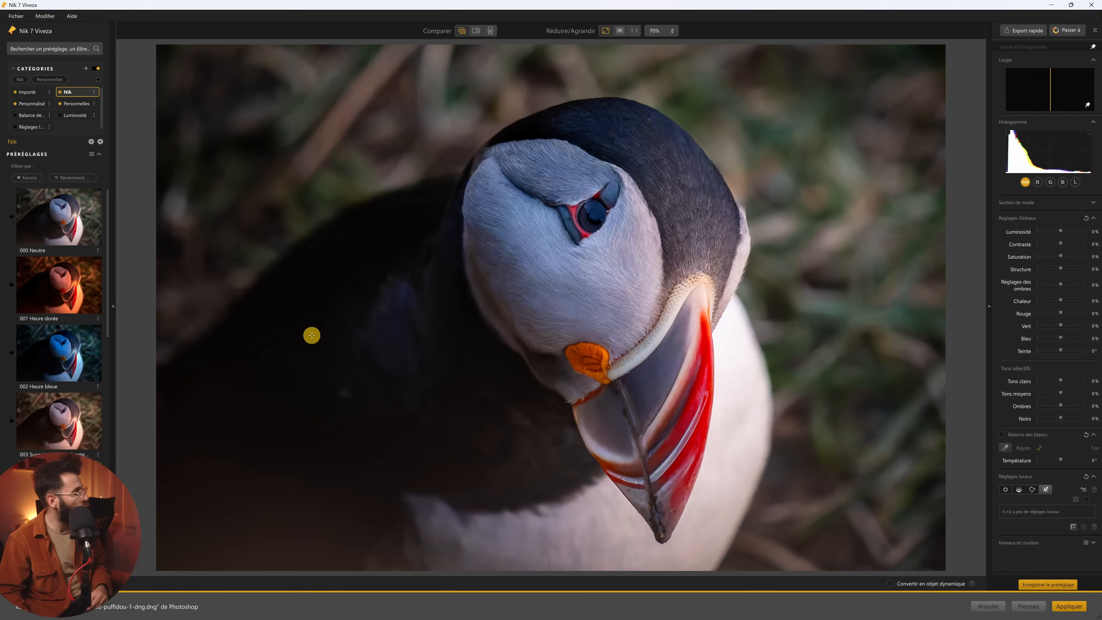
{"action": "left_click", "coordinate": [282, 324]}
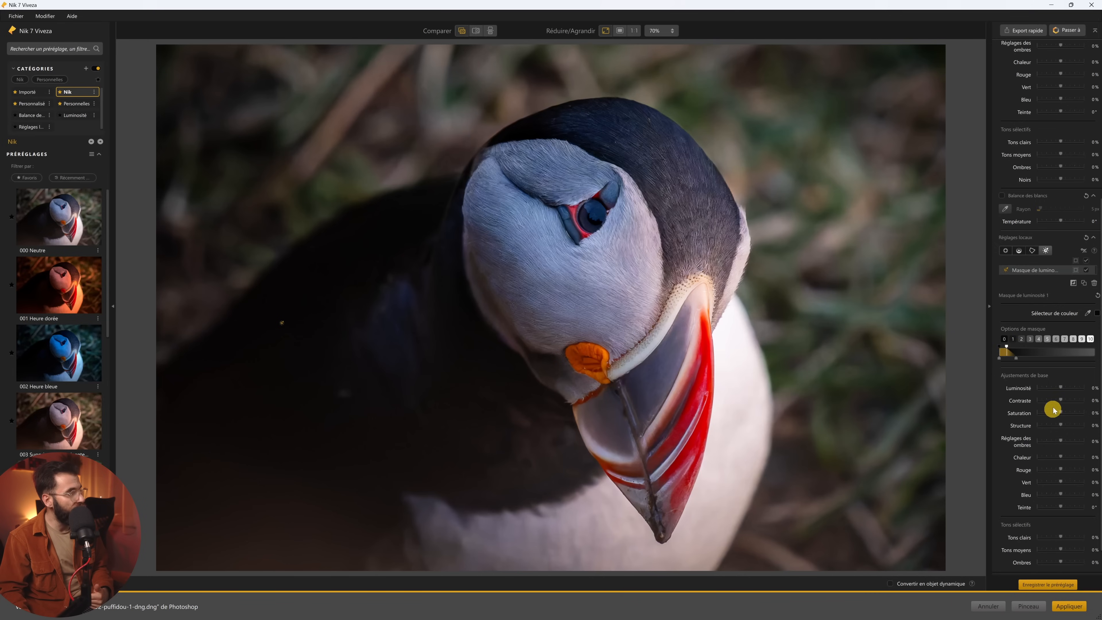
{"action": "left_click_drag", "start_coordinate": [1061, 388], "coordinate": [1068, 388]}
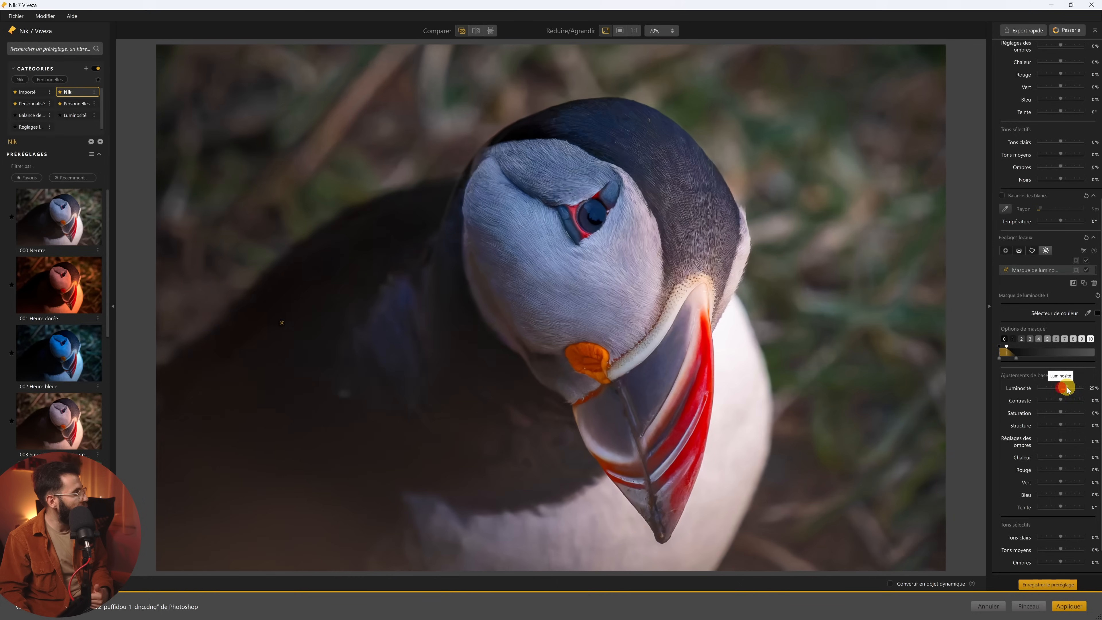
Step: Display the luminosity mask, widen its tonal range toward the midtones, and hide the mask again
{"action": "left_click", "coordinate": [1076, 271]}
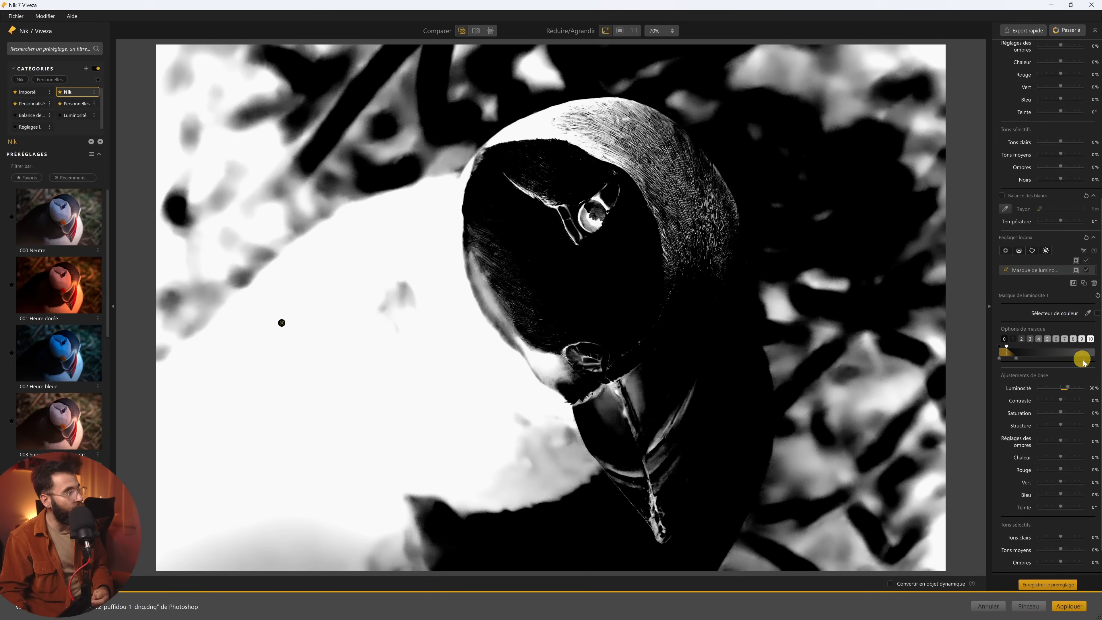
{"action": "left_click_drag", "start_coordinate": [1008, 350], "coordinate": [1048, 357]}
{"action": "left_click", "coordinate": [1075, 271]}
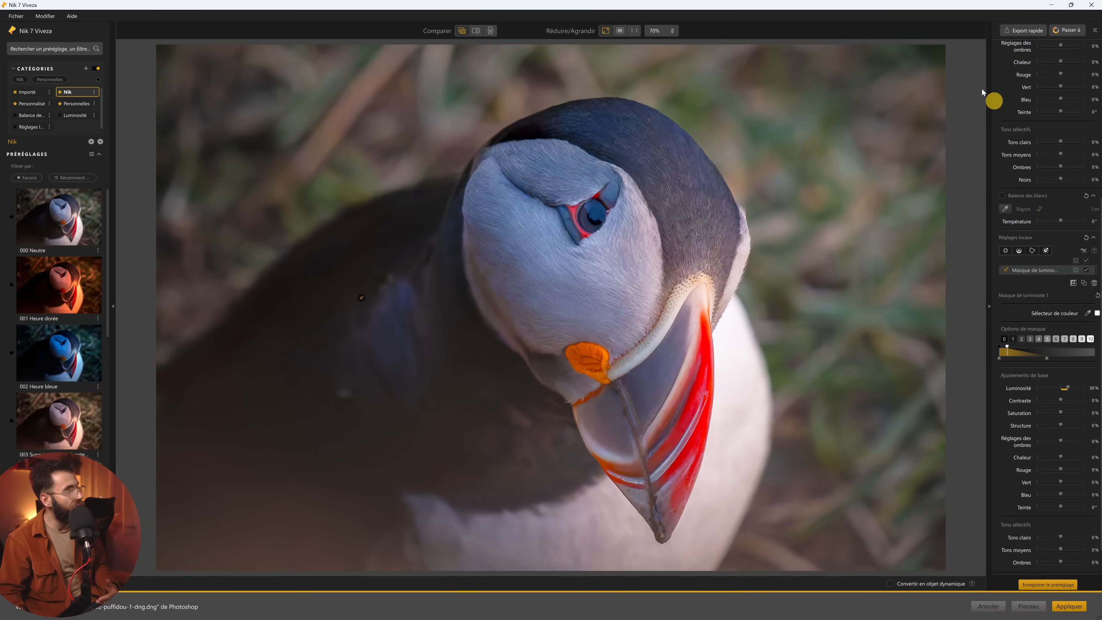
Step: Select the luminosity mask in the local adjustments and delete it
{"action": "scroll", "coordinate": [1035, 271], "scroll_direction": "up", "scroll_amount": 10}
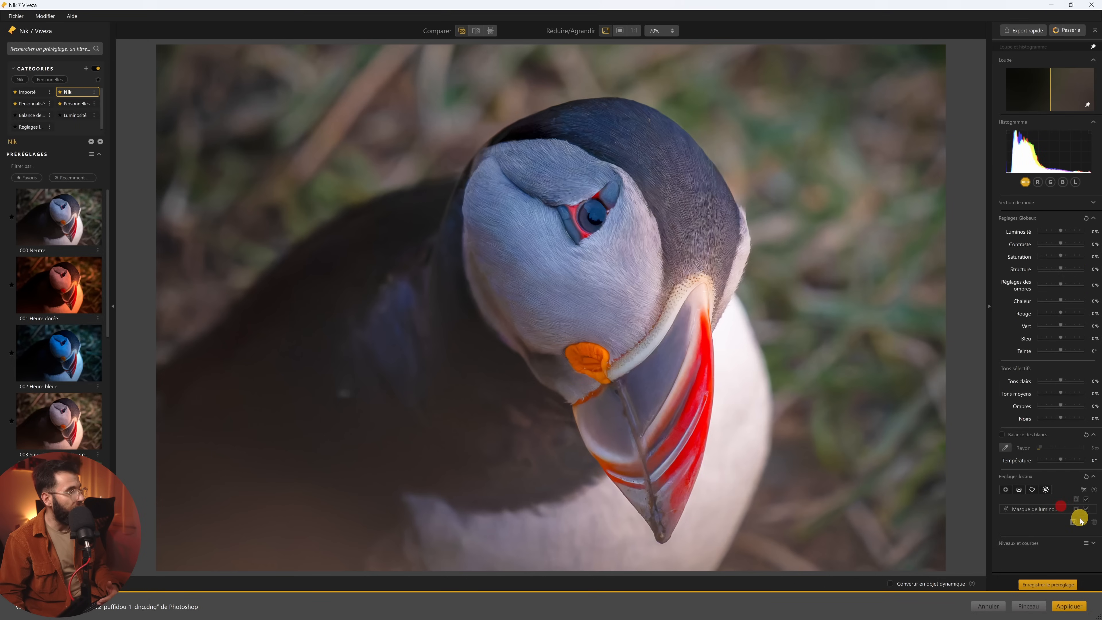
{"action": "left_click", "coordinate": [1040, 509]}
{"action": "scroll", "coordinate": [1068, 521], "scroll_direction": "down", "scroll_amount": 9}
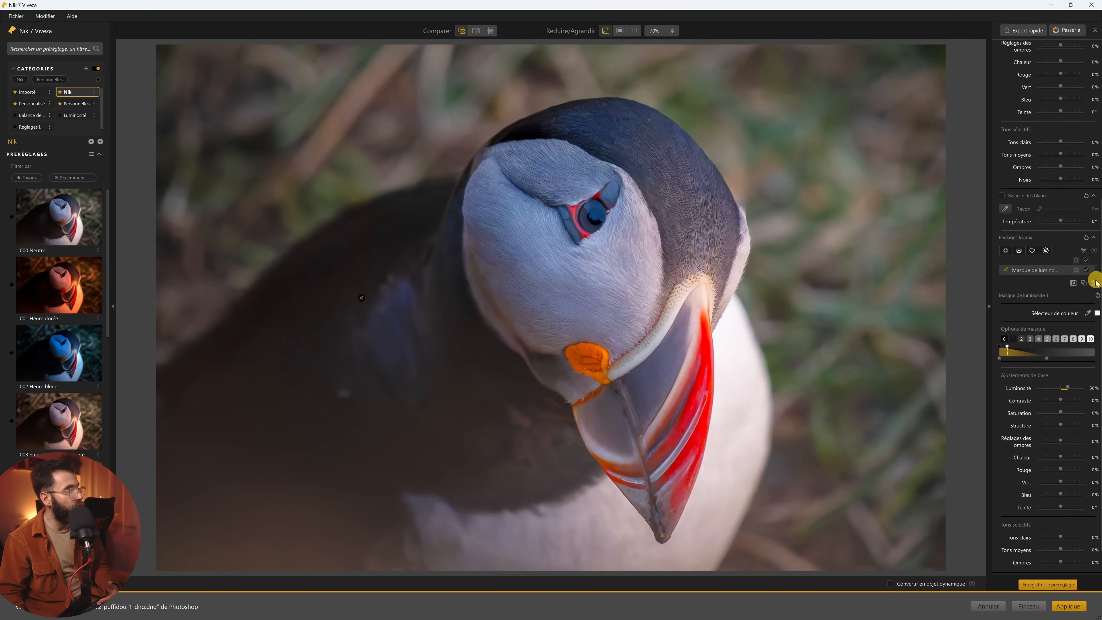
{"action": "left_click", "coordinate": [1093, 282]}
Step: Place a control point on the puffin's cheek and stretch its area horizontally into an ellipse reaching past the head
{"action": "left_click", "coordinate": [1005, 490]}
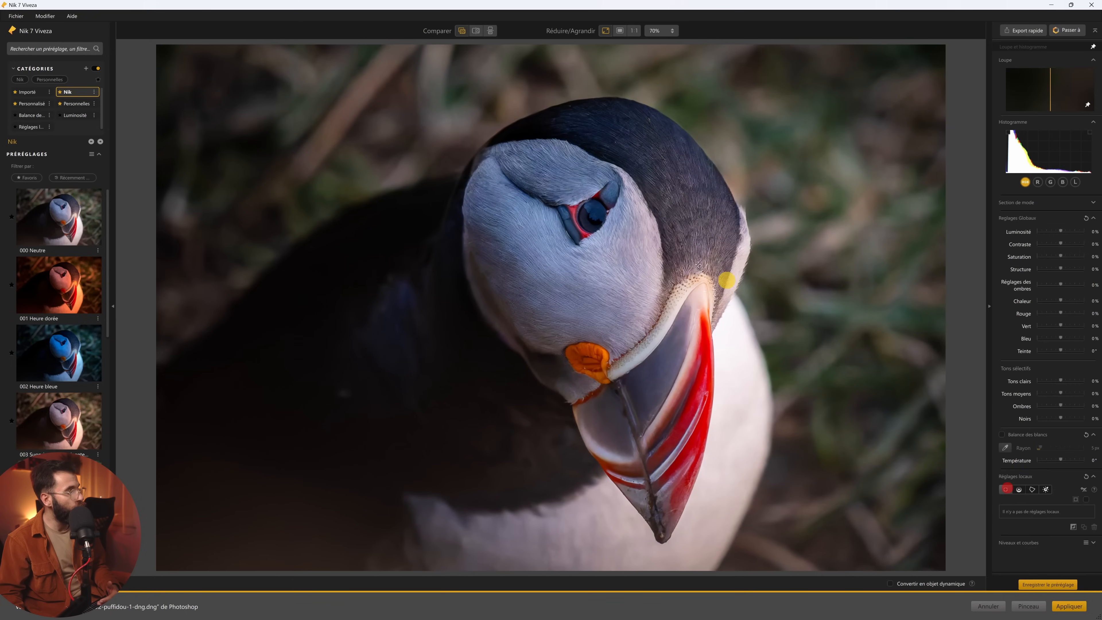
{"action": "left_click", "coordinate": [601, 265]}
{"action": "left_click_drag", "start_coordinate": [695, 265], "coordinate": [764, 263]}
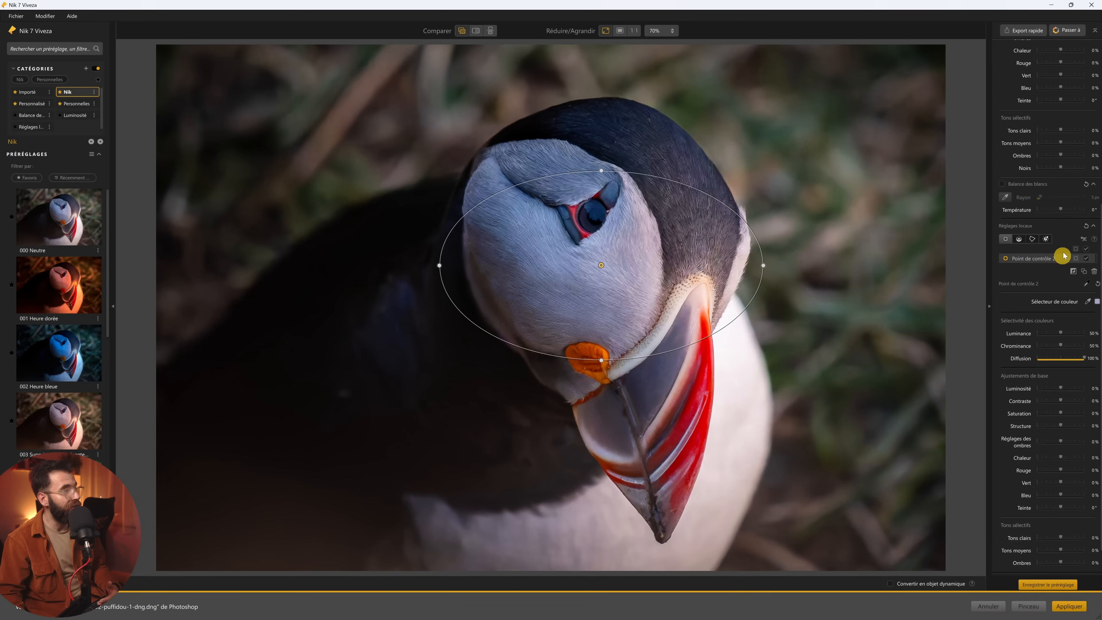
{"action": "left_click", "coordinate": [1087, 285]}
{"action": "left_click", "coordinate": [606, 260]}
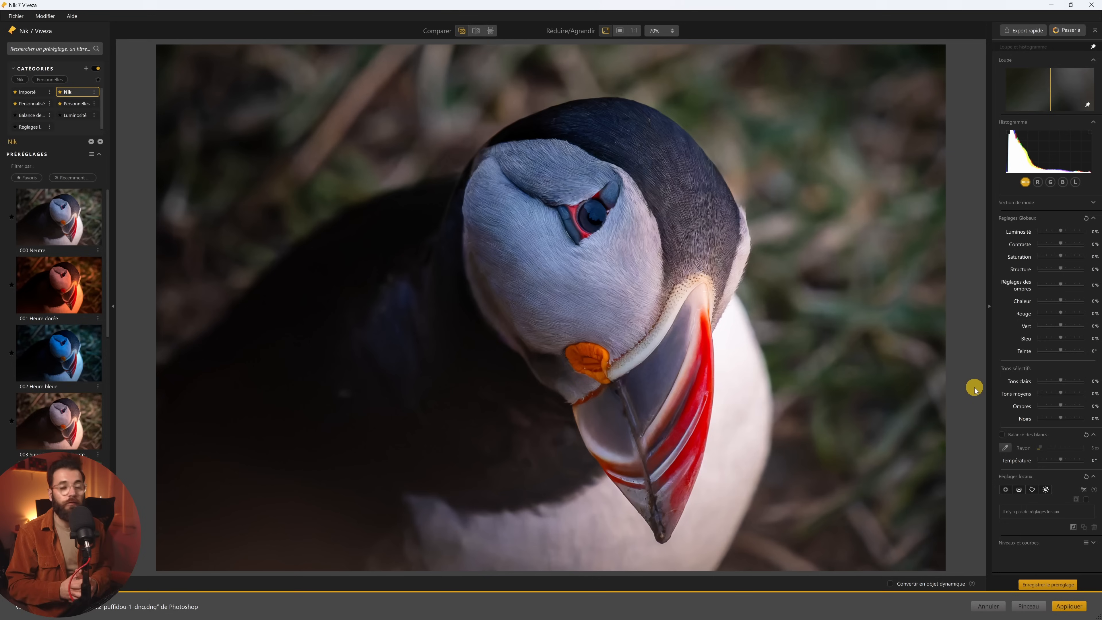
Step: Set the global Luminosity to 9% and Contrast to 20%, and close Nik 7 Viveza without saving the changes
{"action": "left_click_drag", "start_coordinate": [1061, 231], "coordinate": [1065, 244]}
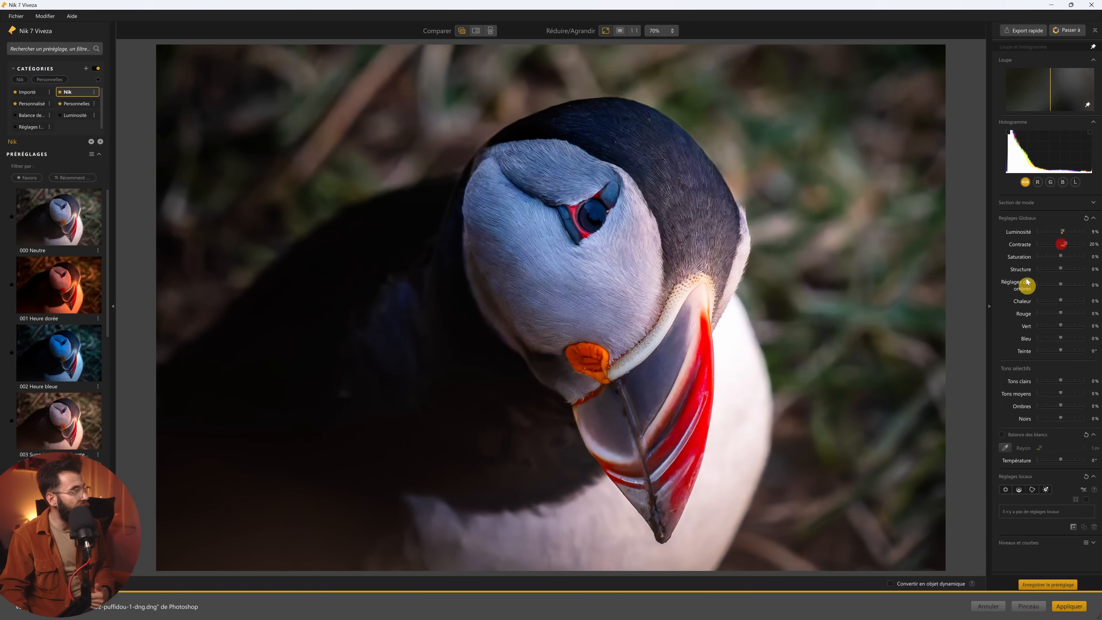
{"action": "left_click", "coordinate": [989, 607]}
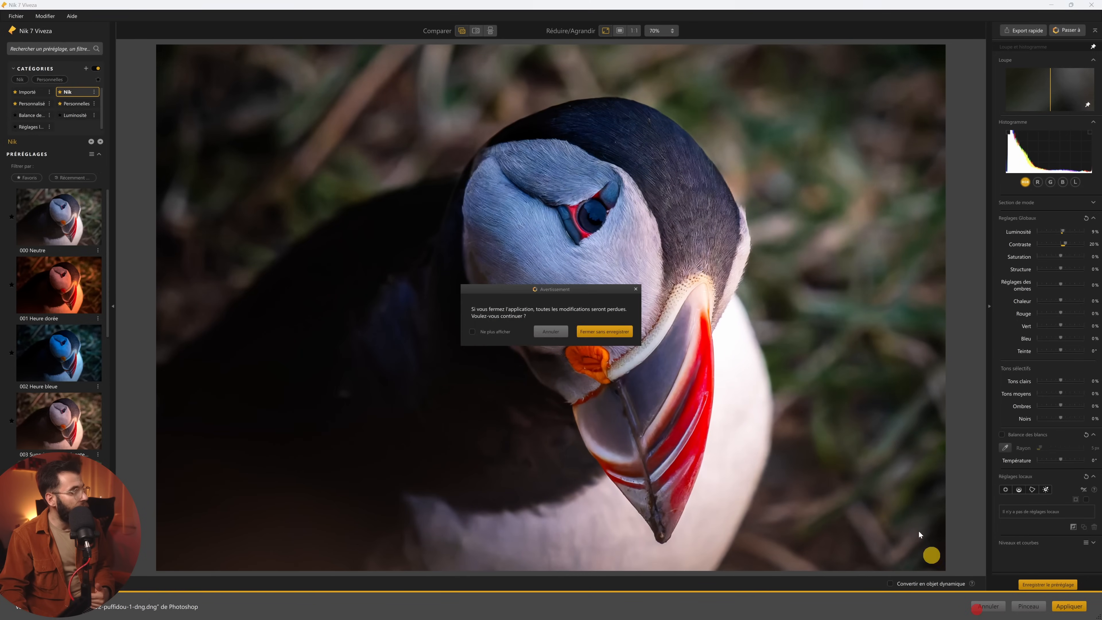
{"action": "left_click", "coordinate": [591, 330]}
Step: Open the photo in Nik 6 Viveza, set Luminosity to 16%, Contrast to 17% and Saturation to 9%, and apply the adjustments
{"action": "left_click", "coordinate": [76, 137]}
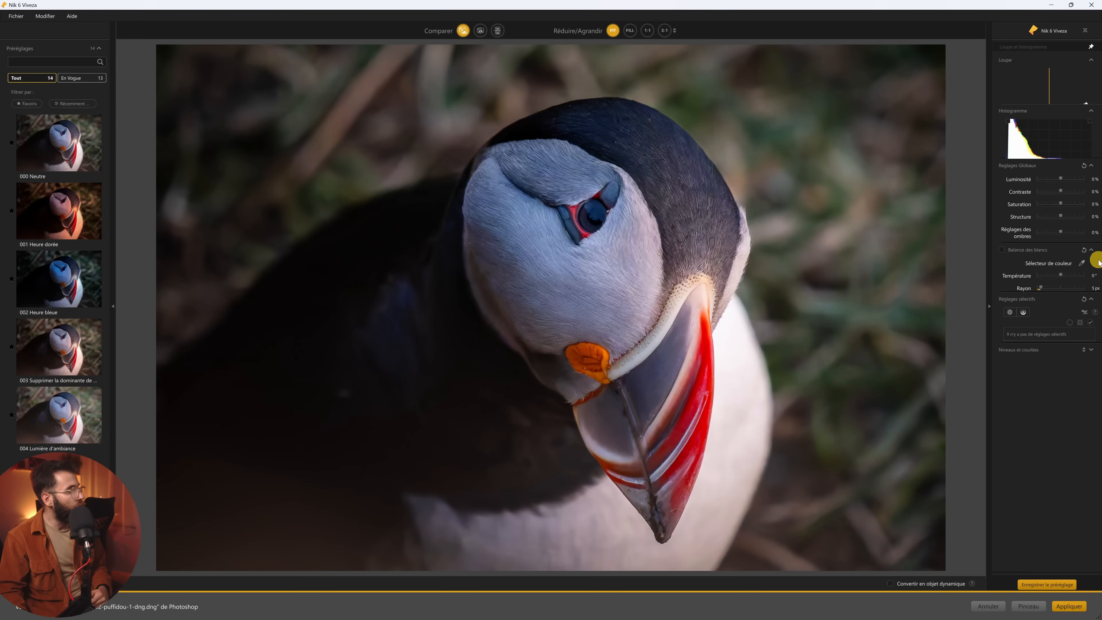
{"action": "left_click_drag", "start_coordinate": [1061, 216], "coordinate": [1063, 240]}
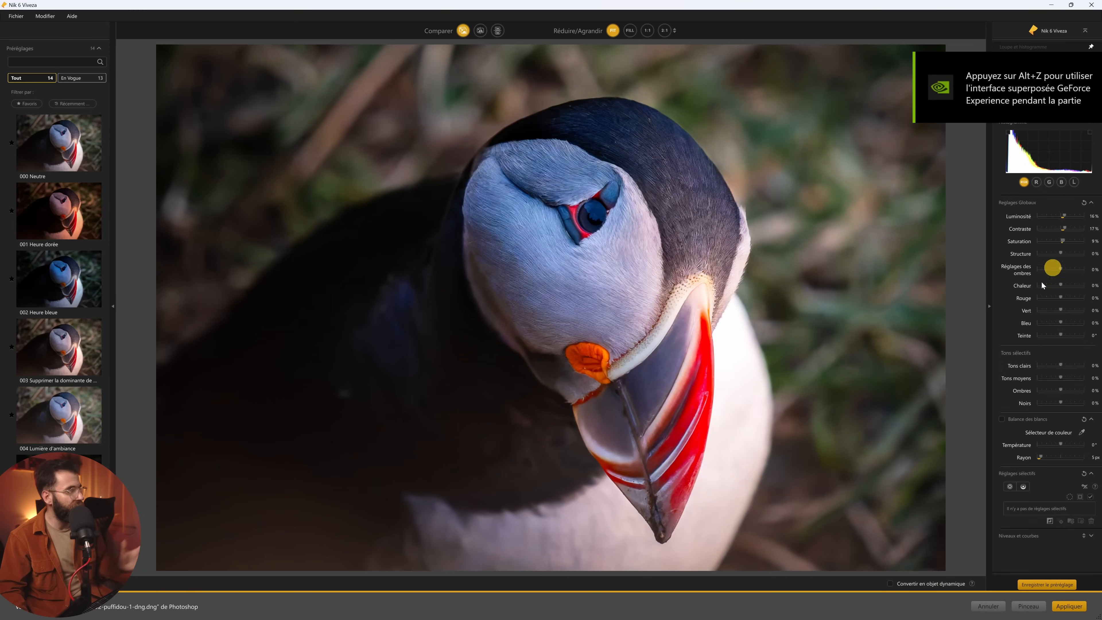
{"action": "left_click", "coordinate": [1065, 608]}
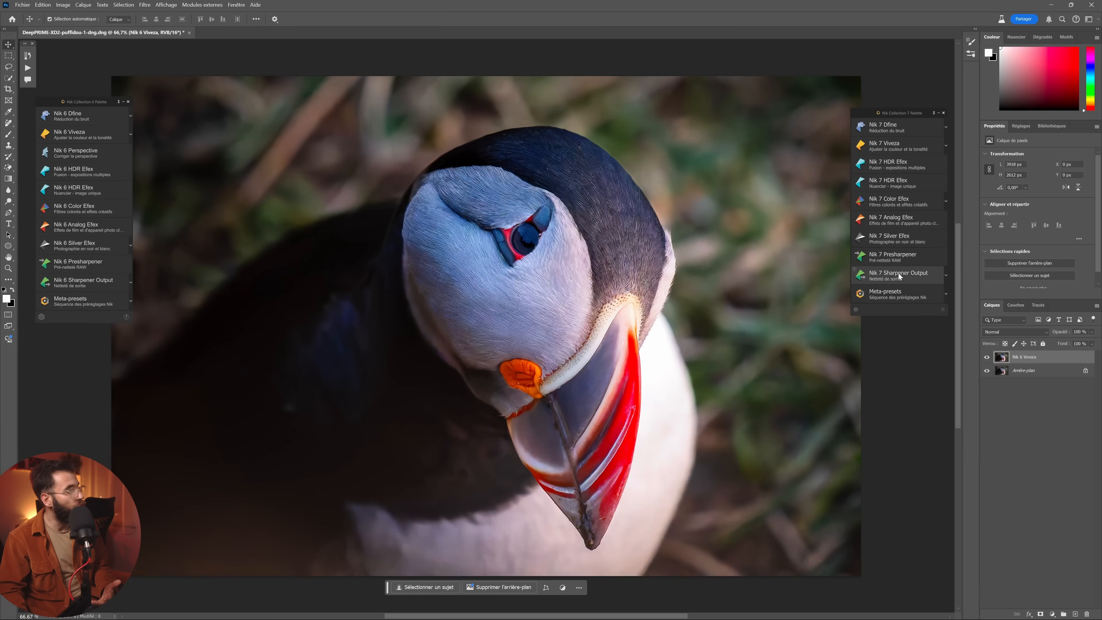
Step: Delete the Nik 6 Viveza layer in Photoshop, keeping only the background layer
{"action": "left_click", "coordinate": [1038, 353]}
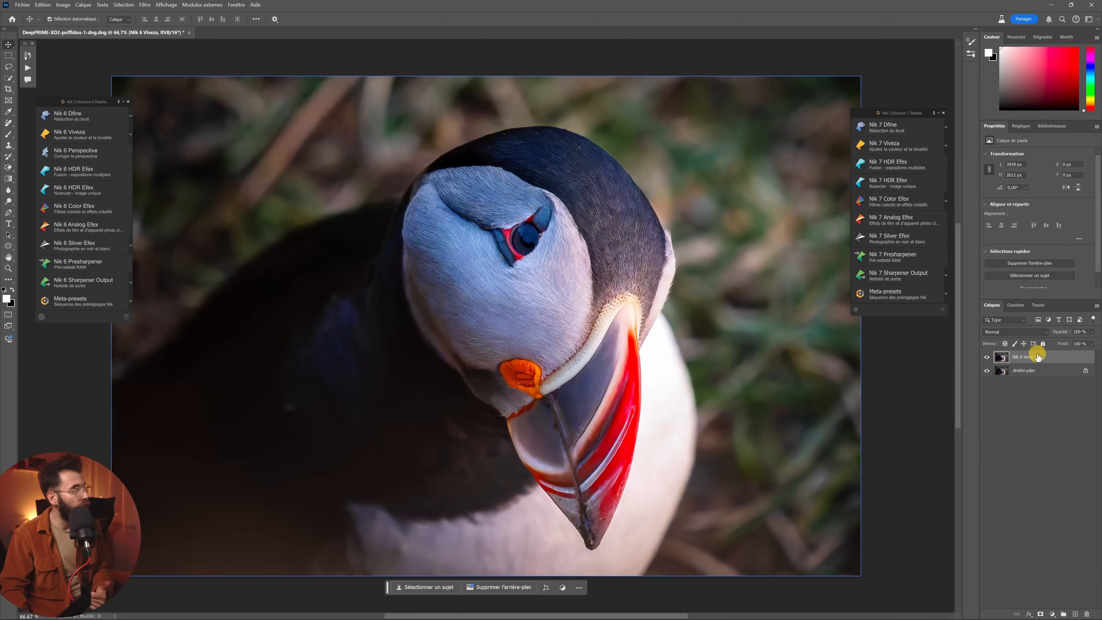
{"action": "right_click", "coordinate": [1038, 352]}
{"action": "left_click", "coordinate": [1039, 388]}
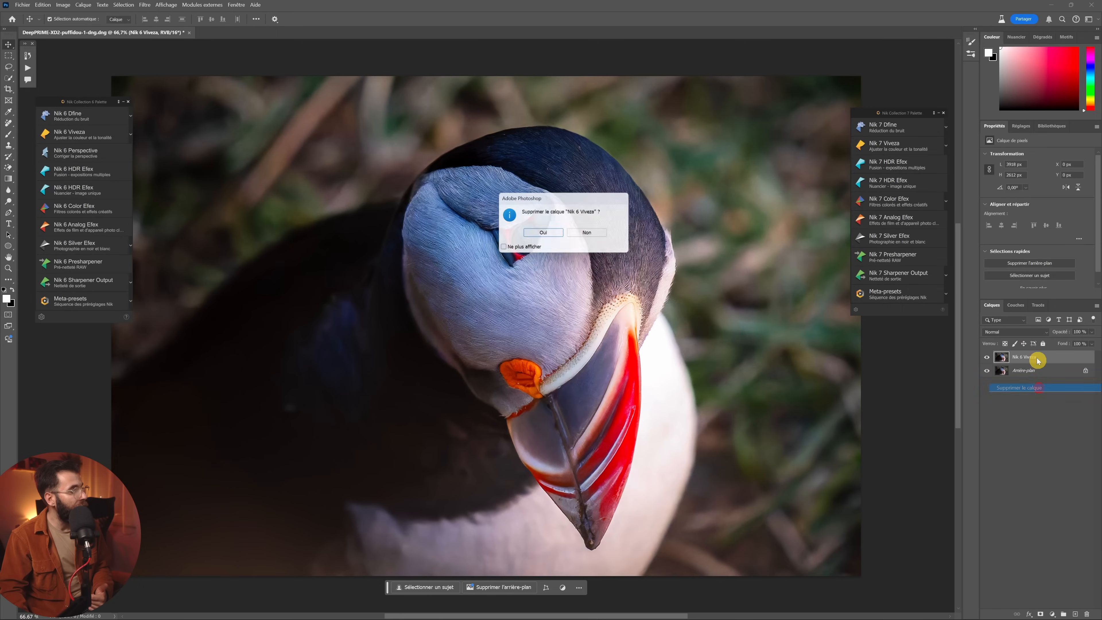
{"action": "left_click", "coordinate": [548, 232]}
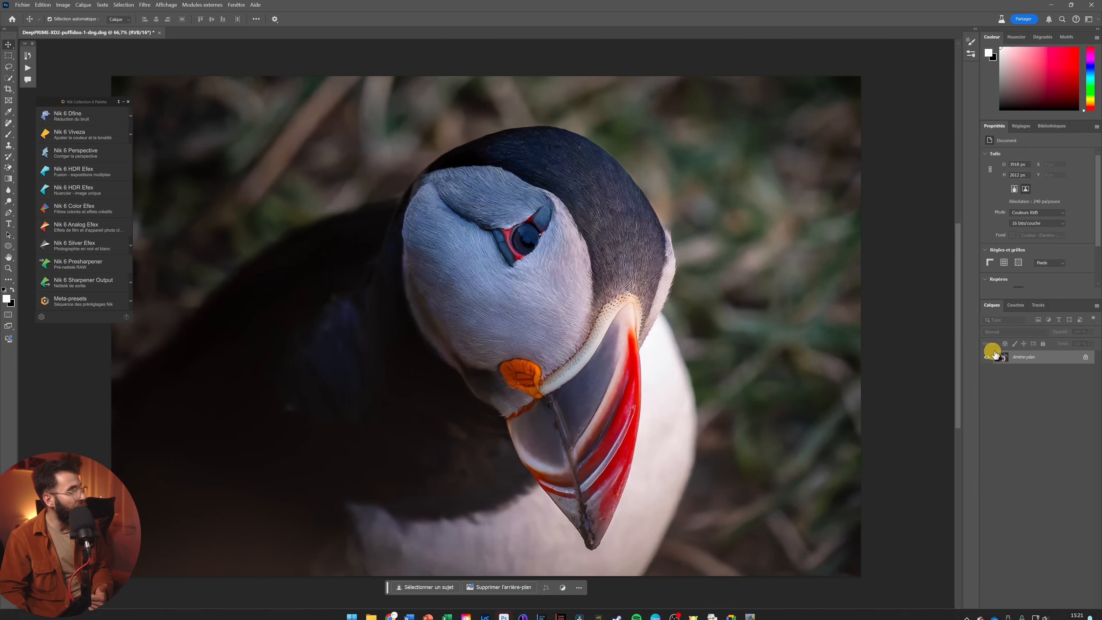
{"action": "left_click", "coordinate": [927, 111]}
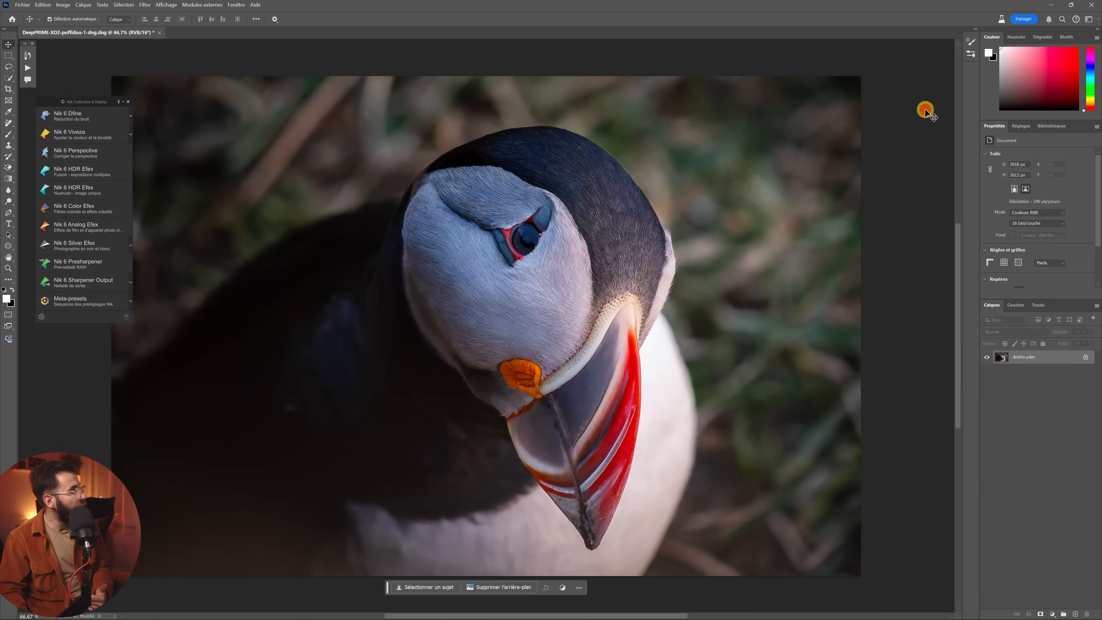
{"action": "left_click", "coordinate": [915, 96]}
{"action": "left_click", "coordinate": [897, 114]}
{"action": "left_click", "coordinate": [928, 132]}
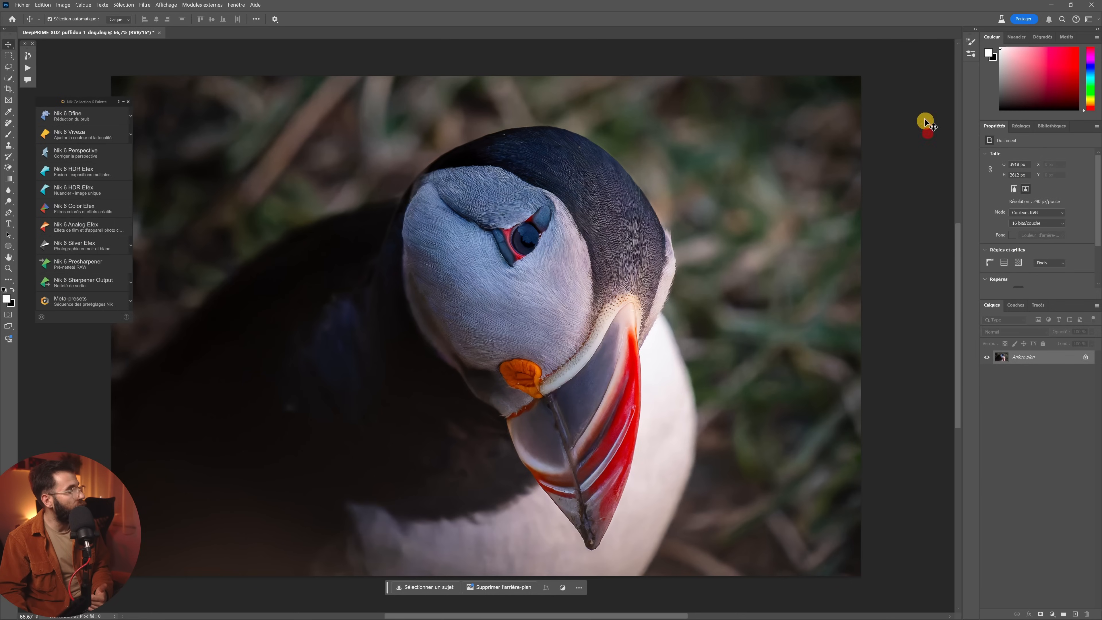
Step: Open the photo in Nik 7 Viveza and set the global Luminosity to 11%, Contrast to 11% and Saturation to 18%
{"action": "left_click_drag", "start_coordinate": [913, 114], "coordinate": [910, 111]}
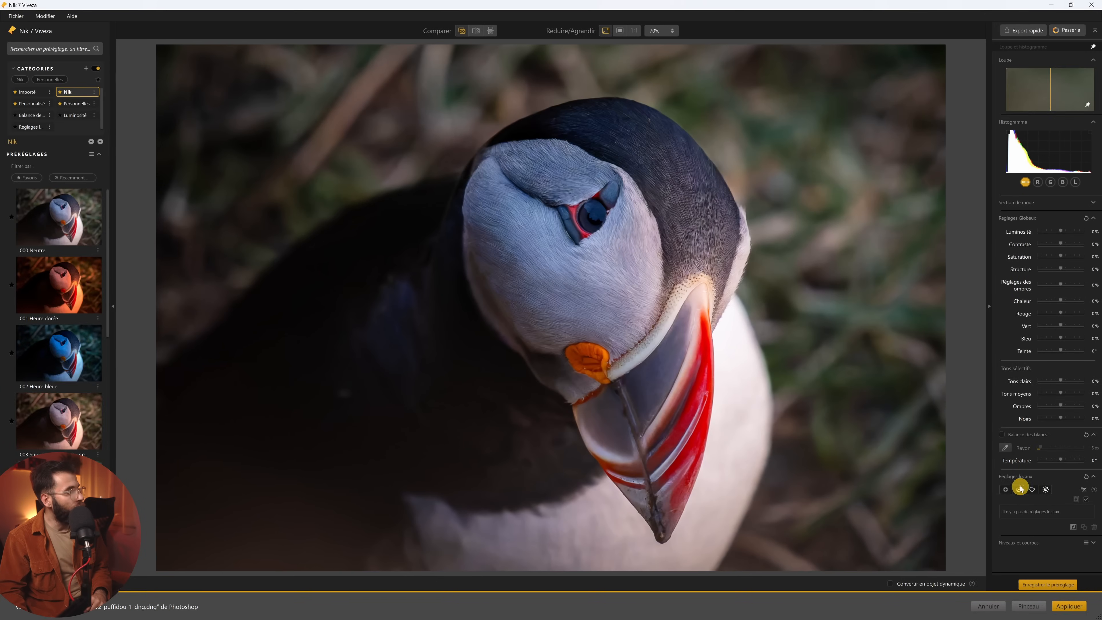
{"action": "left_click_drag", "start_coordinate": [1059, 231], "coordinate": [1063, 231]}
{"action": "left_click", "coordinate": [1063, 244]}
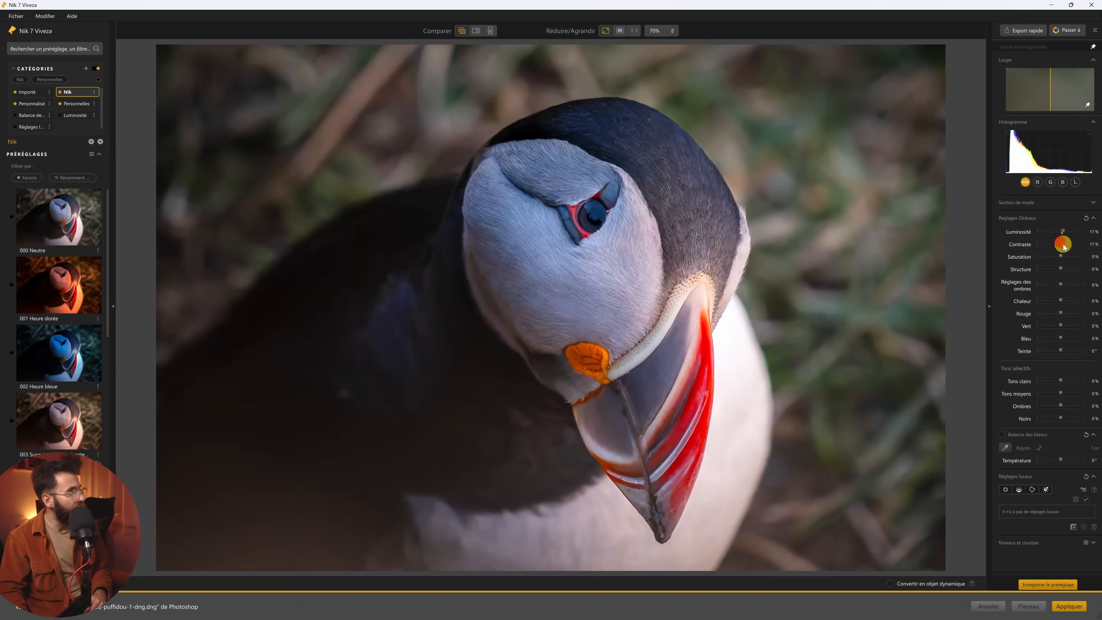
{"action": "left_click", "coordinate": [1064, 256]}
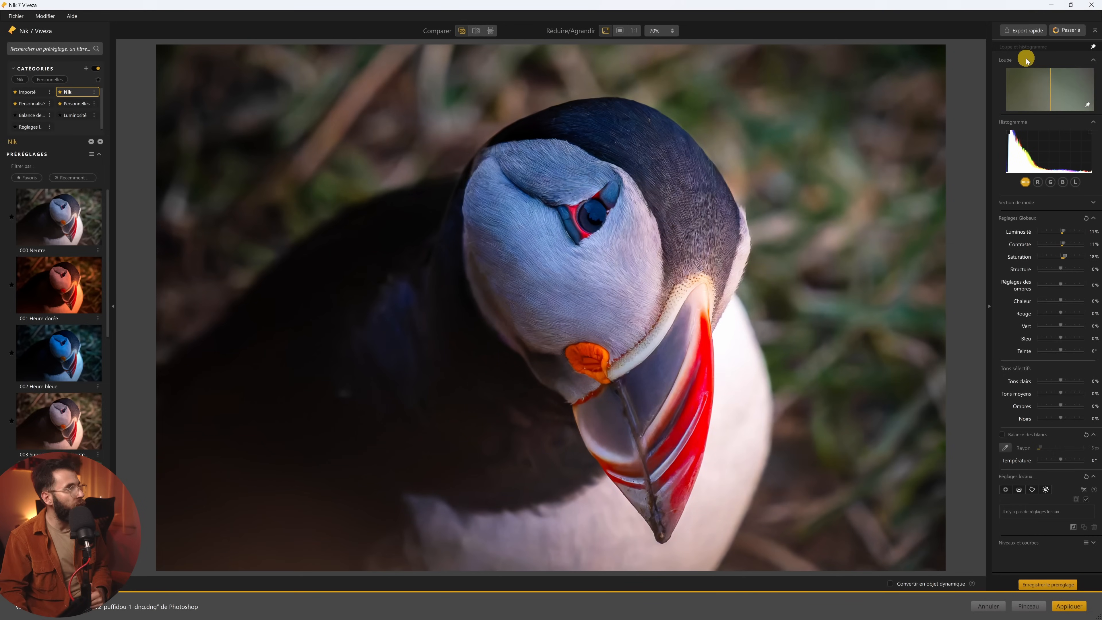
Step: Pass the Viveza edit directly to Nik 7 Sharpener Output and apply its default sharpening to the photo
{"action": "left_click", "coordinate": [1075, 30]}
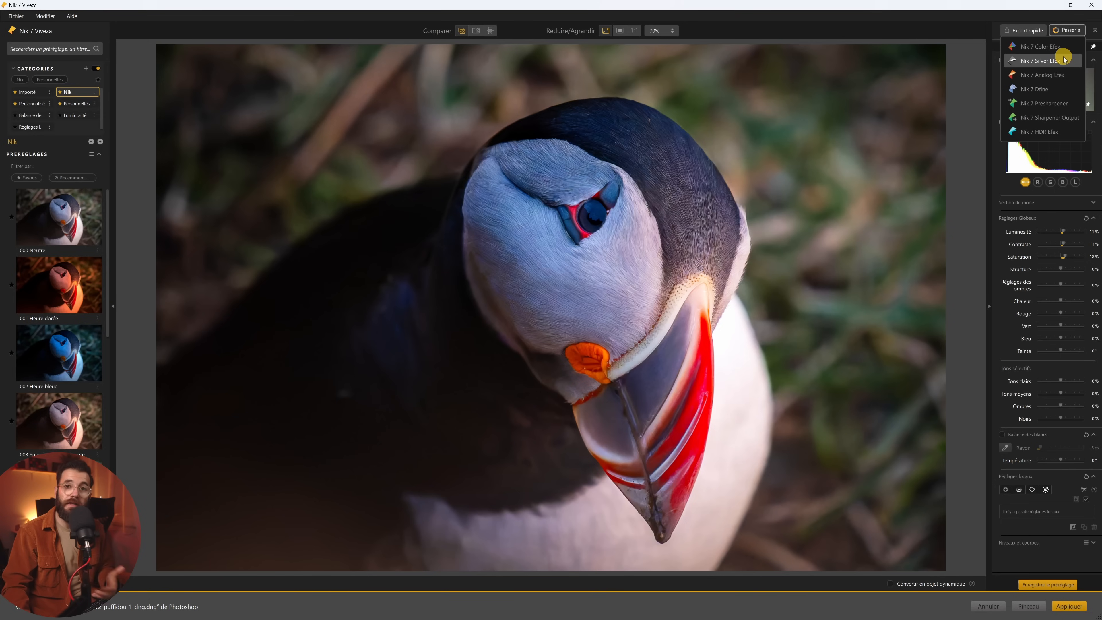
{"action": "left_click", "coordinate": [1057, 117]}
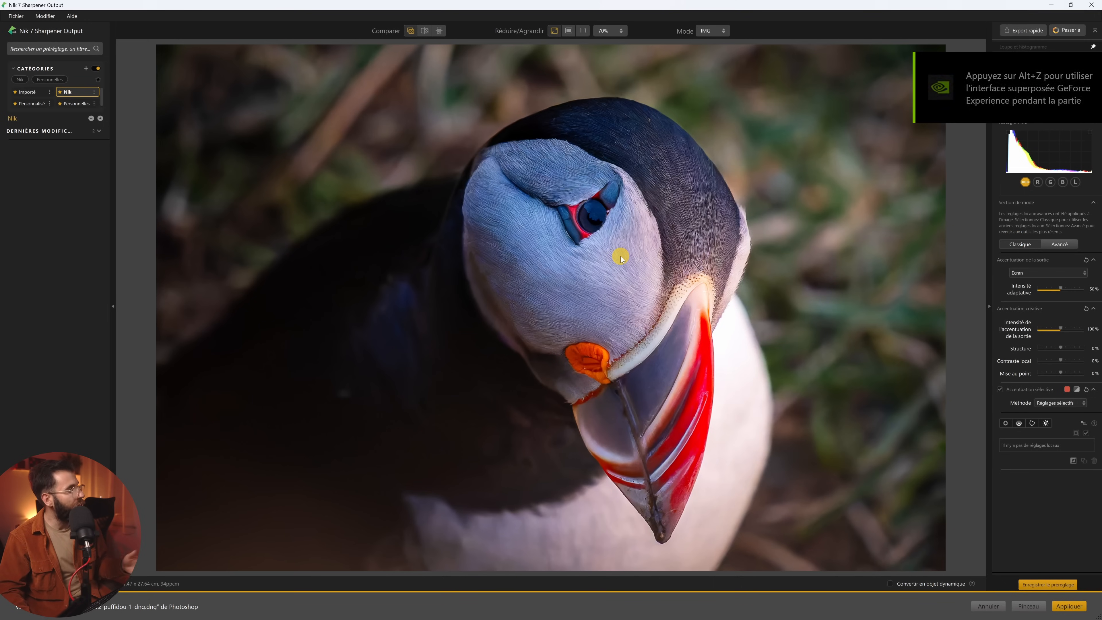
{"action": "left_click", "coordinate": [1068, 606]}
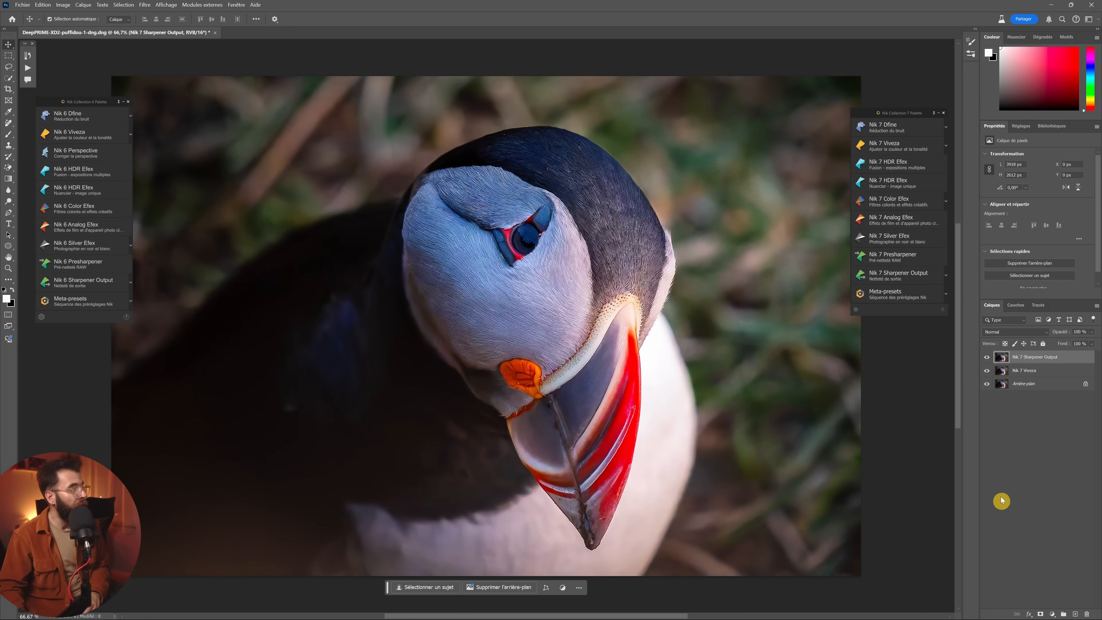
{"action": "left_click", "coordinate": [1036, 369]}
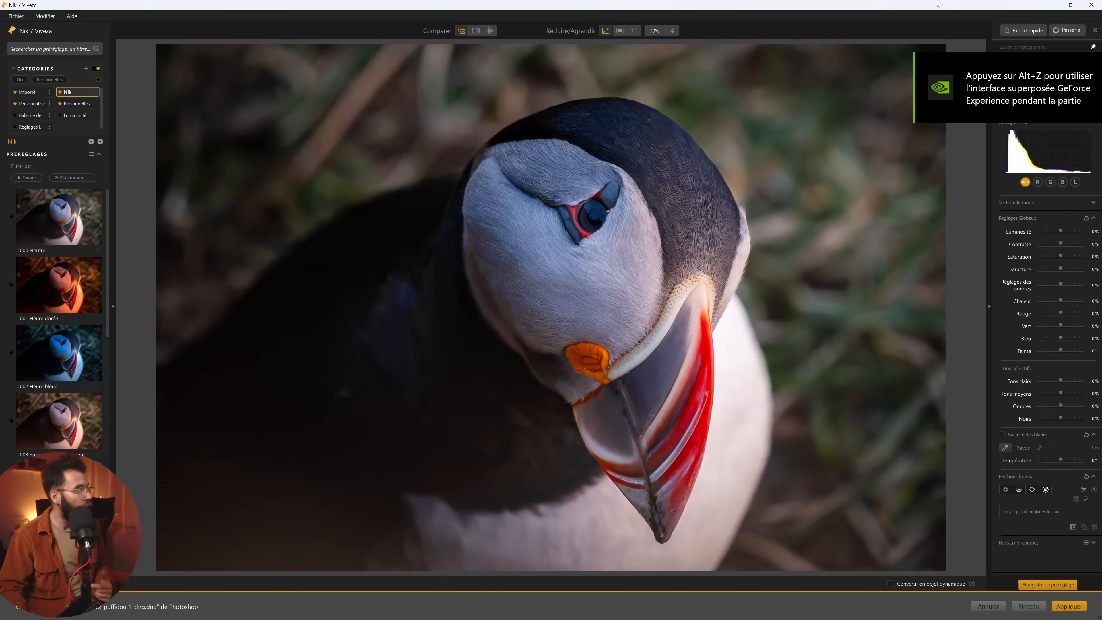
Step: Review the quick-export format, quality and destination settings in Nik 7 Viveza's preferences, and close them without saving
{"action": "left_click", "coordinate": [17, 17]}
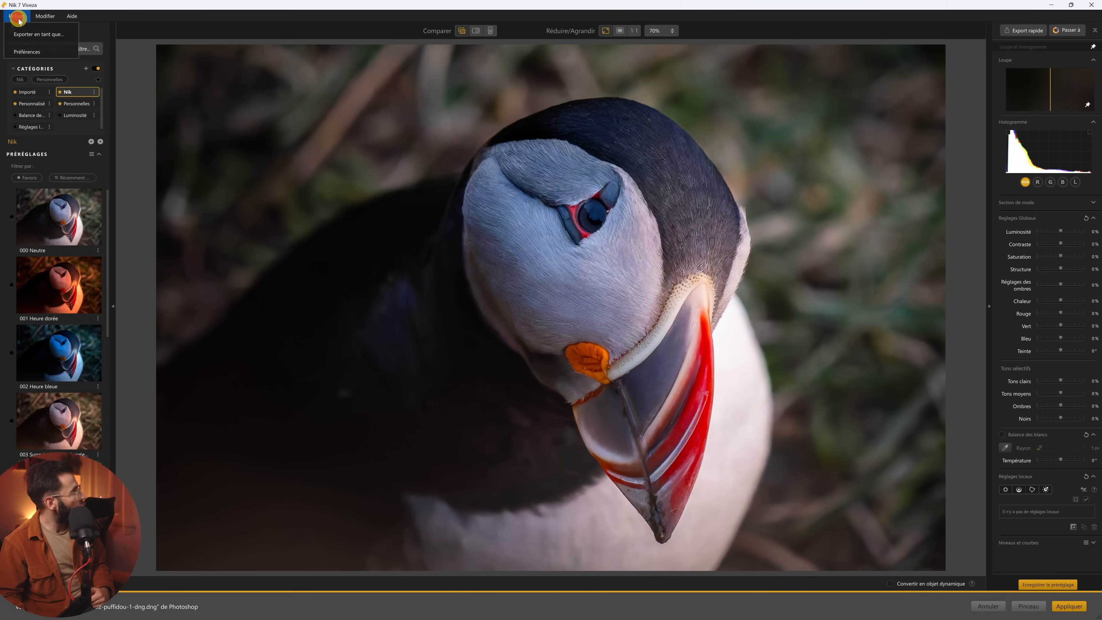
{"action": "left_click", "coordinate": [28, 51]}
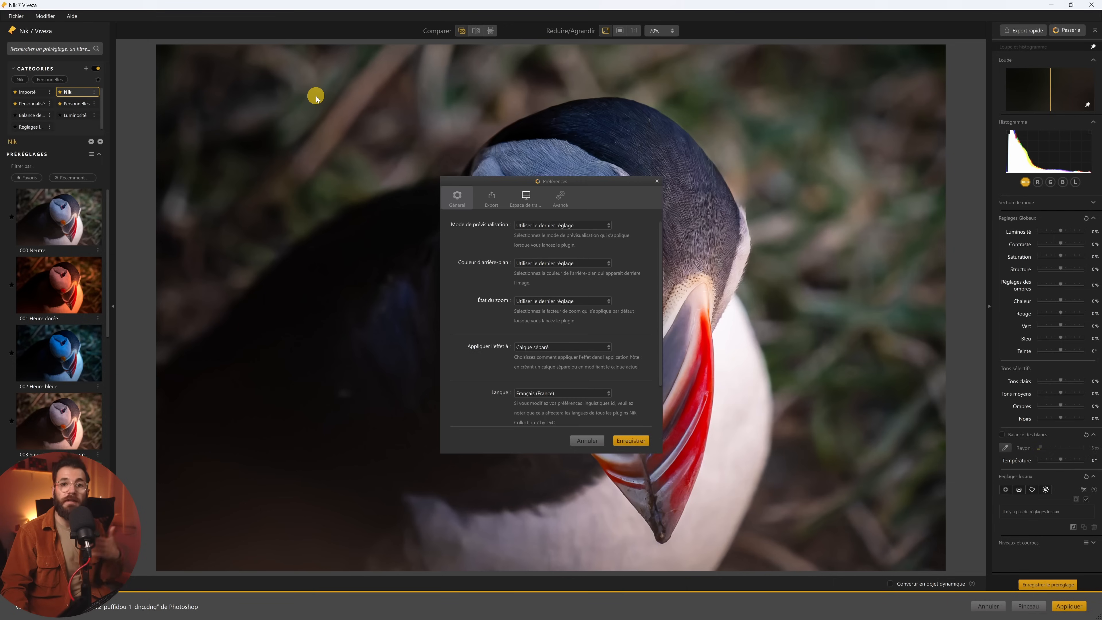
{"action": "left_click", "coordinate": [493, 196]}
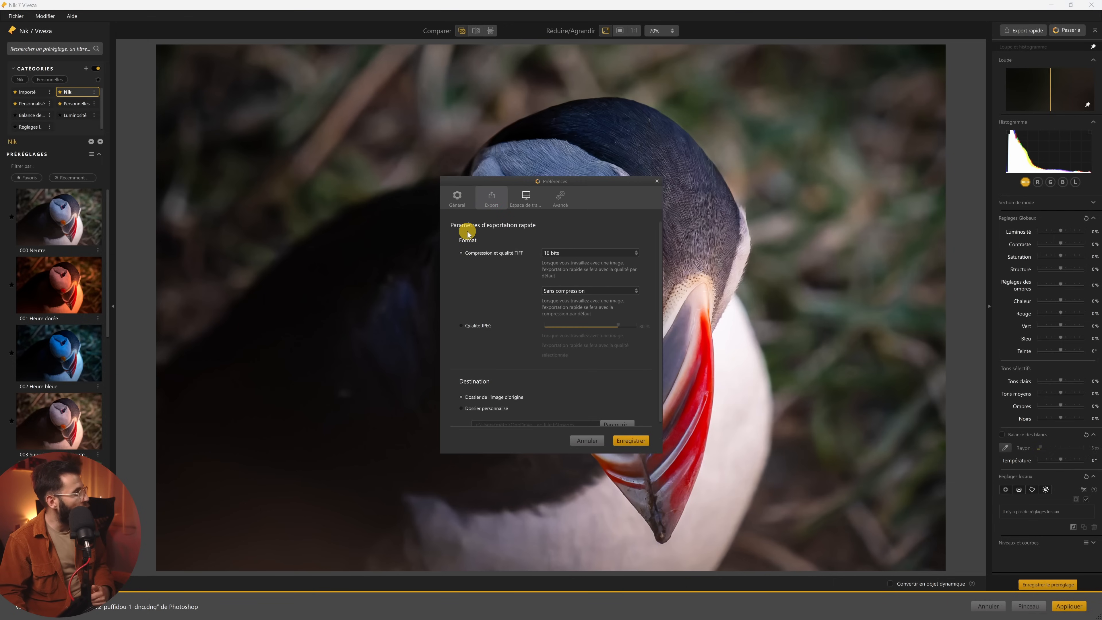
{"action": "left_click", "coordinate": [1032, 30]}
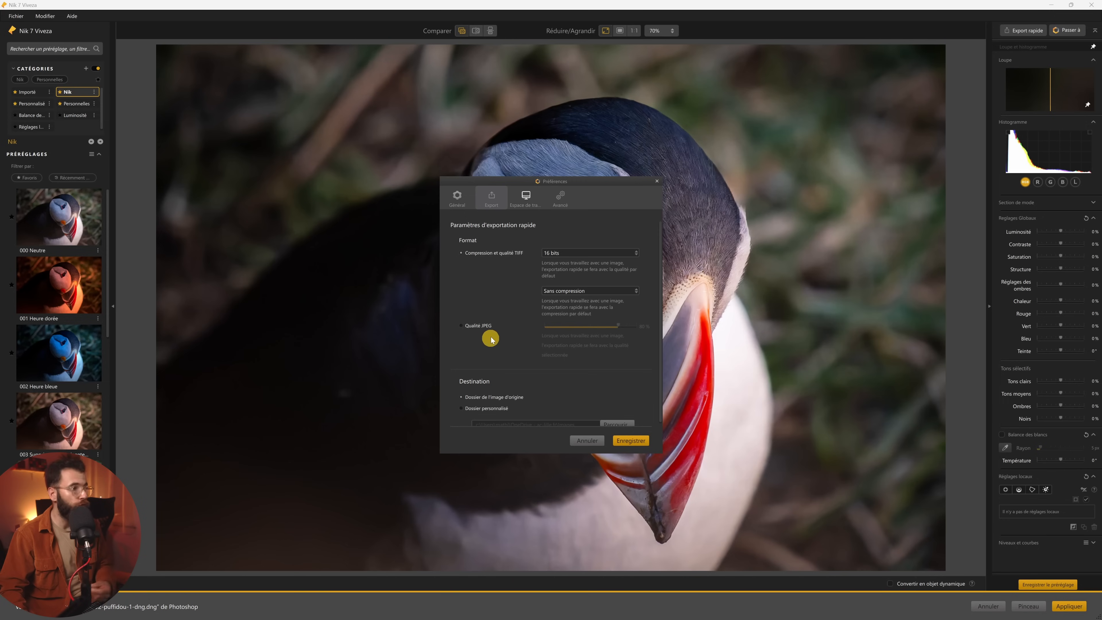
{"action": "scroll", "coordinate": [493, 328], "scroll_direction": "down", "scroll_amount": 1}
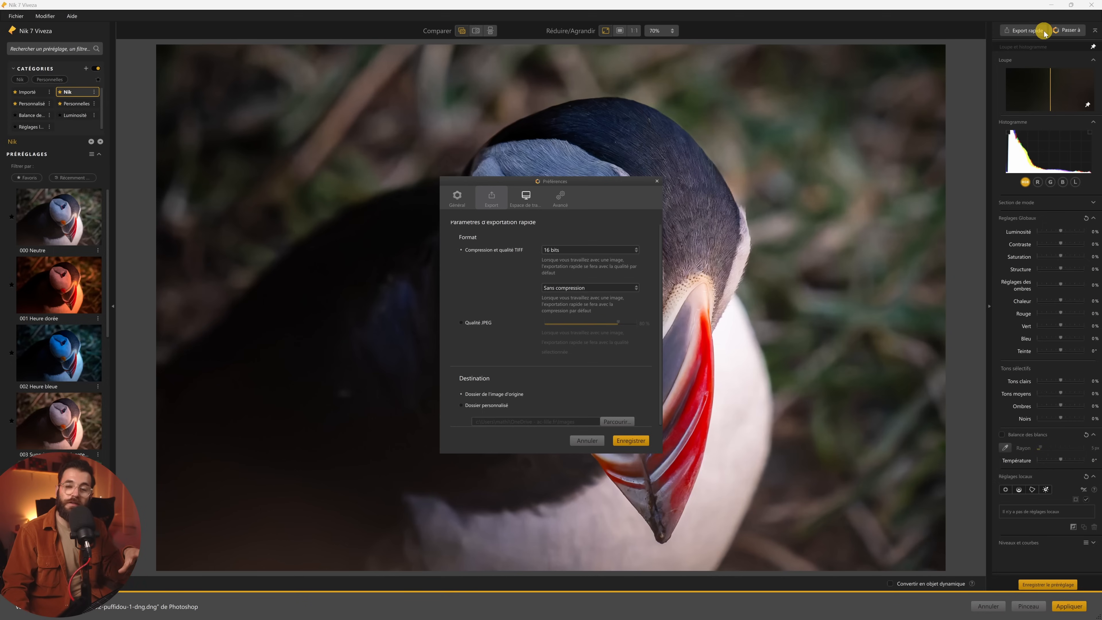
{"action": "left_click", "coordinate": [578, 439]}
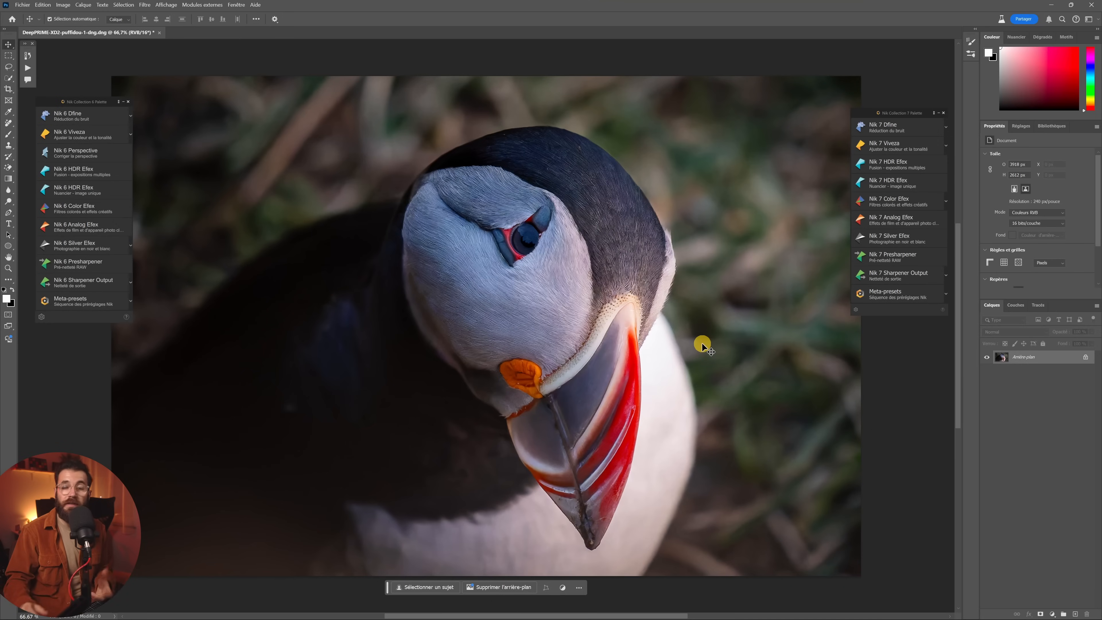
Step: Compare the Nik 6 and Nik 7 Color Efex interfaces on the puffin photo, closing each plugin without applying anything
{"action": "left_click", "coordinate": [81, 209]}
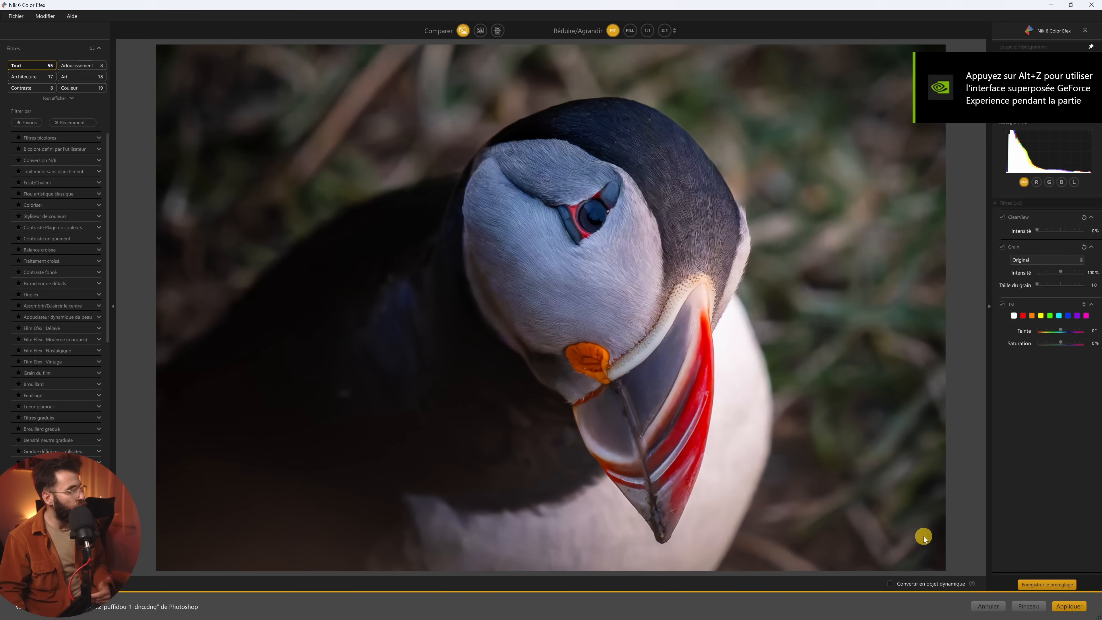
{"action": "left_click", "coordinate": [988, 606]}
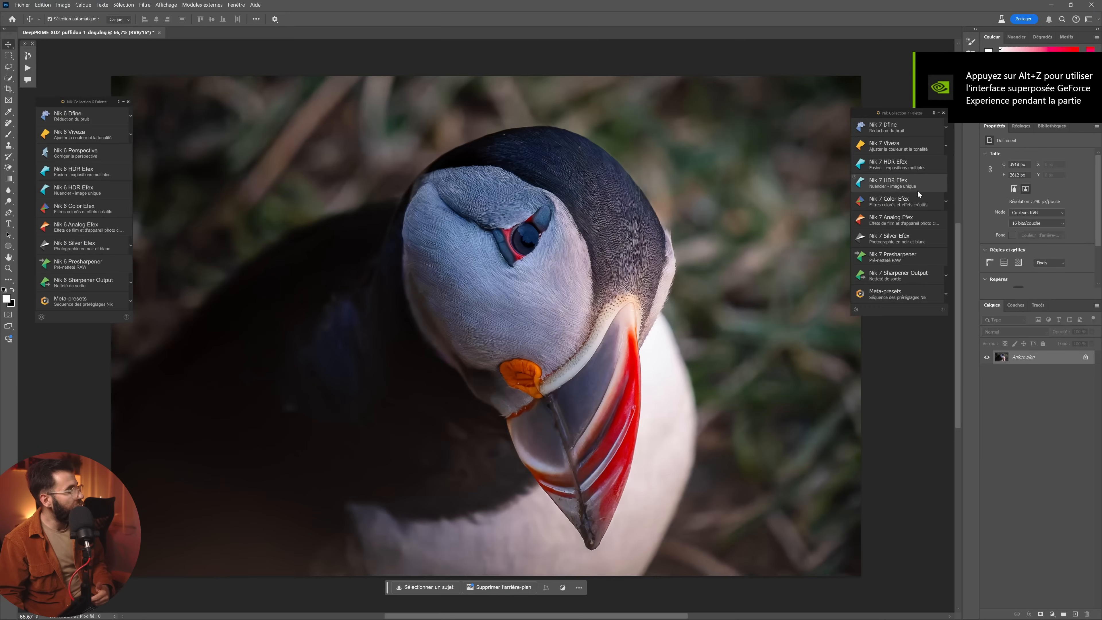
{"action": "left_click", "coordinate": [900, 199]}
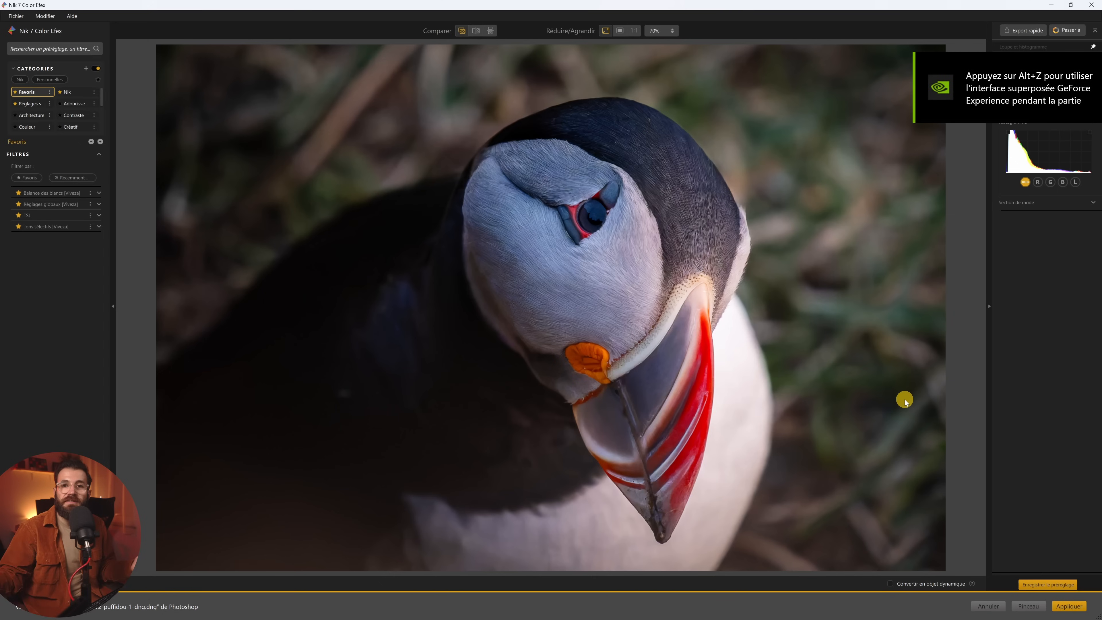
{"action": "left_click", "coordinate": [988, 606]}
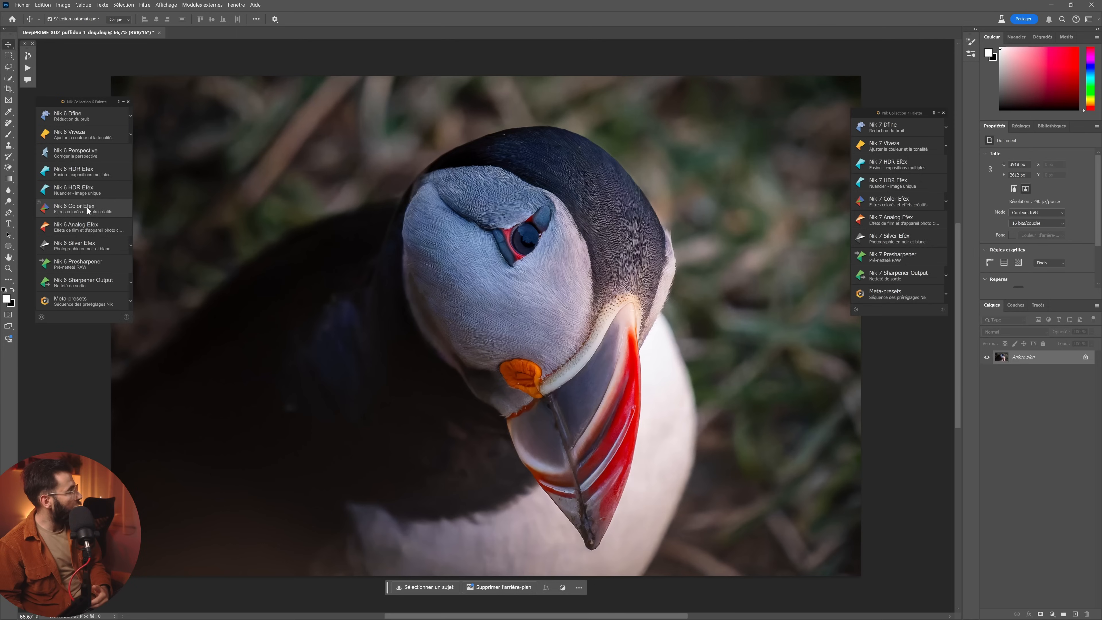
{"action": "left_click", "coordinate": [87, 209]}
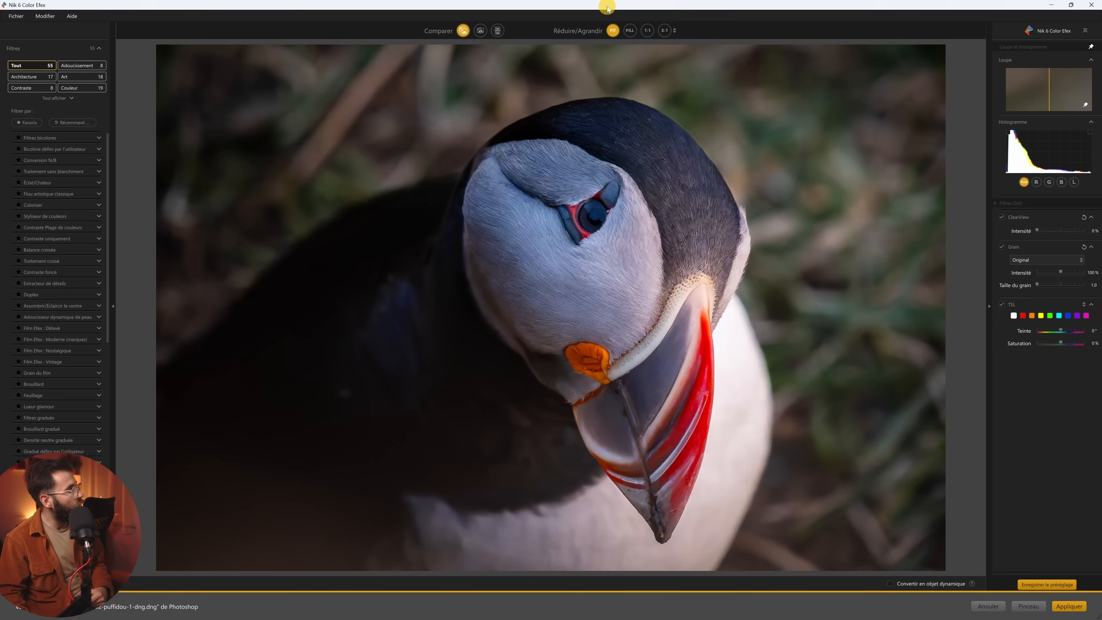
{"action": "left_click", "coordinate": [988, 607]}
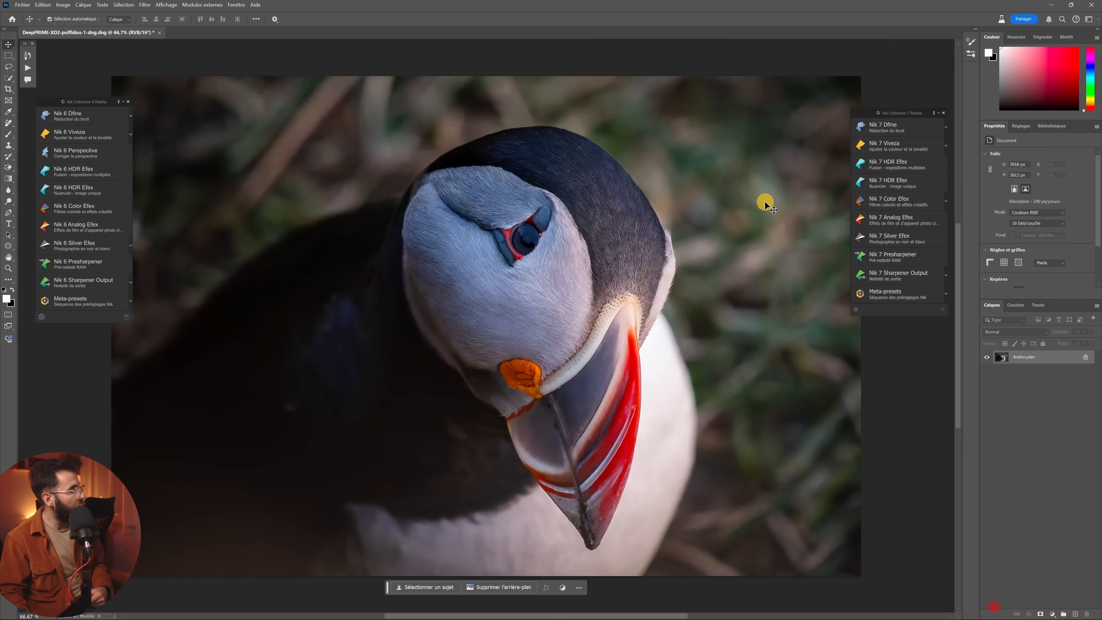
Step: Open the photo in Nik 7 Color Efex, restrict the categories to Nik's own and browse the list of filters
{"action": "left_click", "coordinate": [897, 202]}
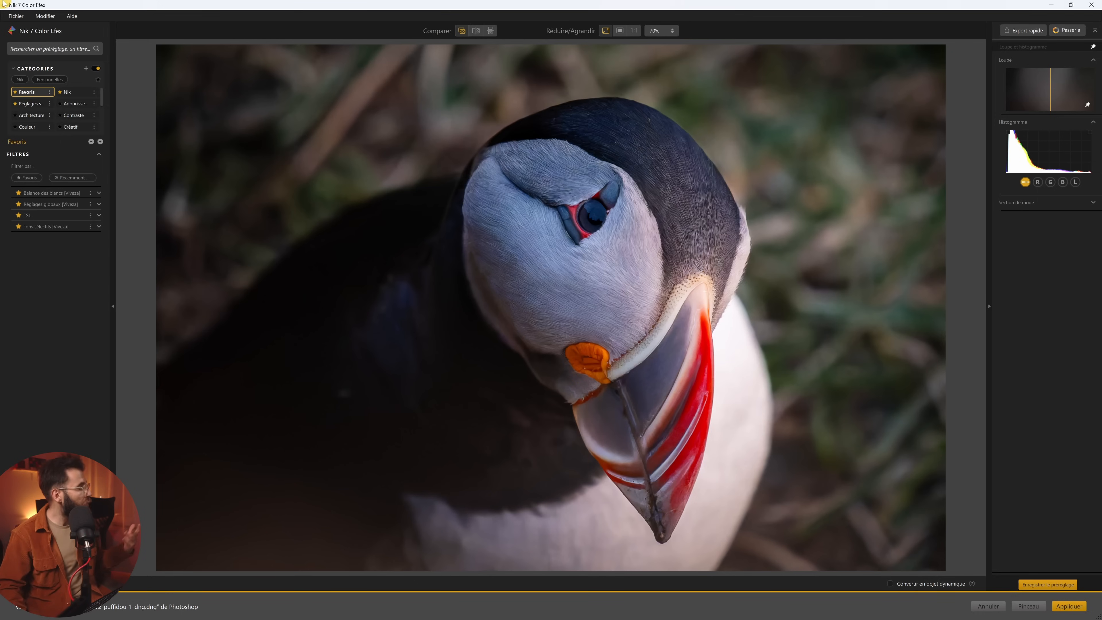
{"action": "left_click", "coordinate": [20, 80]}
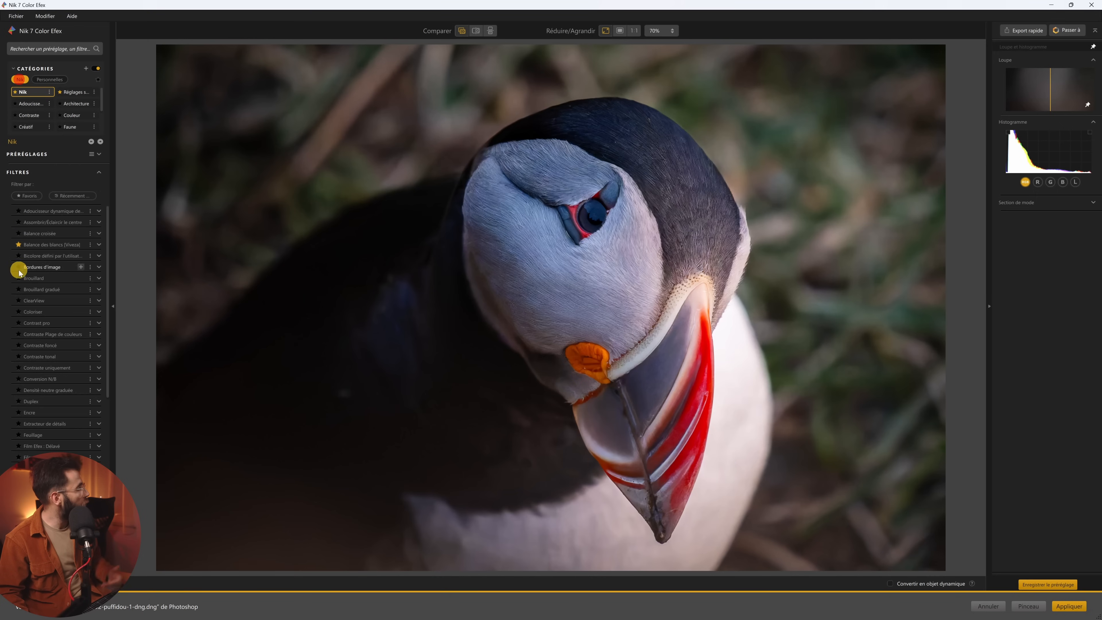
{"action": "scroll", "coordinate": [57, 304], "scroll_direction": "down", "scroll_amount": 5}
{"action": "scroll", "coordinate": [77, 348], "scroll_direction": "up", "scroll_amount": 10}
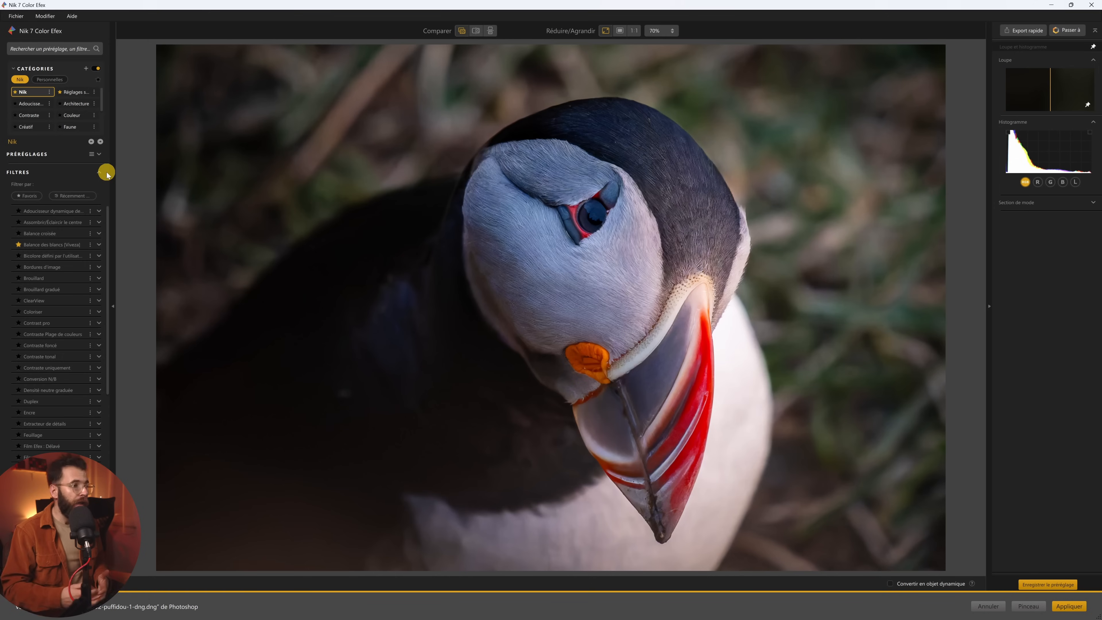
Step: Close Nik 7 Color Efex, view the TSL filter's red channel settings in Nik 6 Color Efex, and cancel out without applying
{"action": "scroll", "coordinate": [54, 340], "scroll_direction": "down", "scroll_amount": 10}
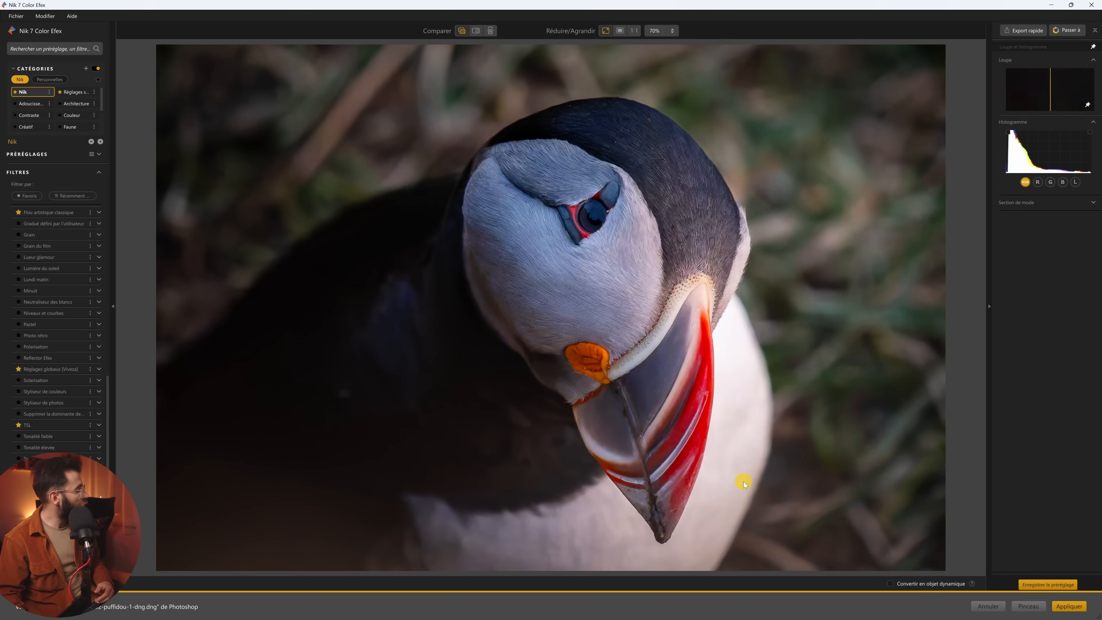
{"action": "left_click", "coordinate": [988, 607]}
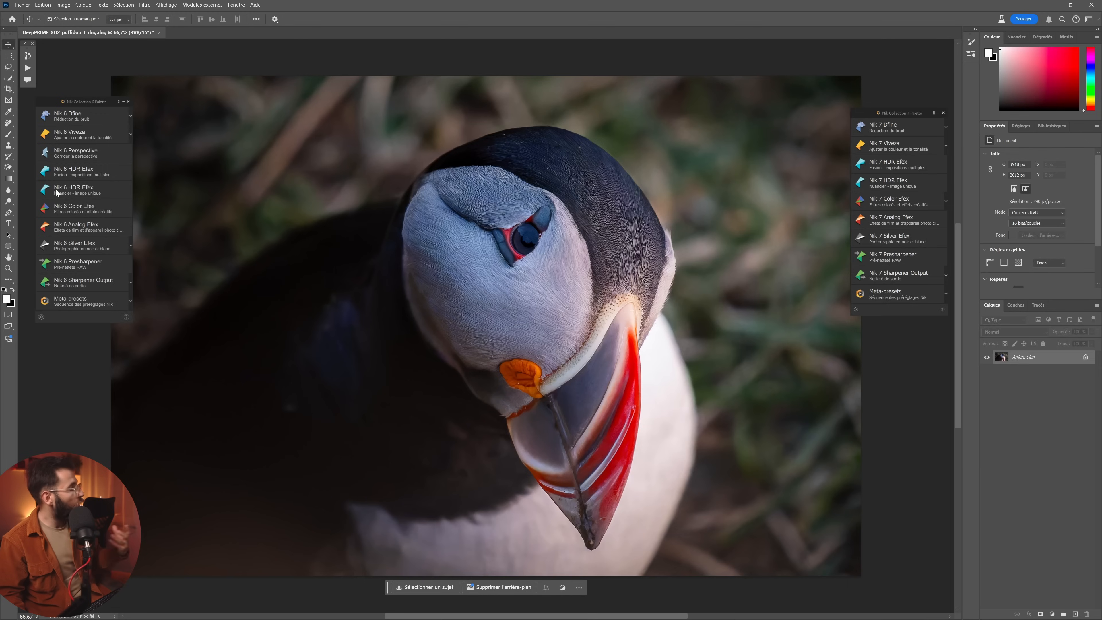
{"action": "left_click", "coordinate": [81, 209]}
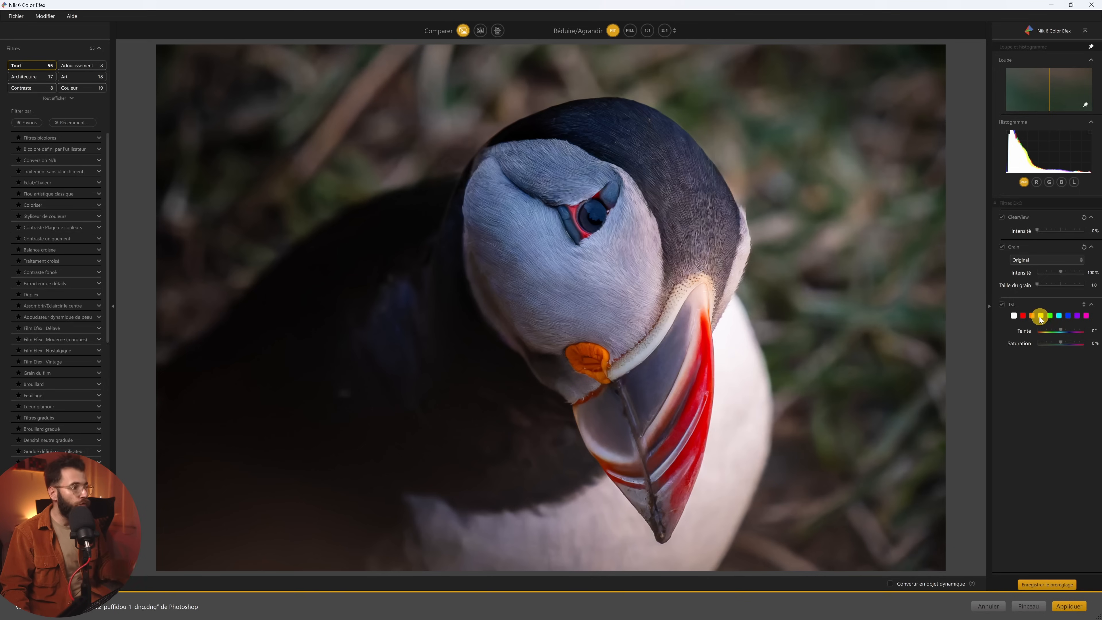
{"action": "left_click", "coordinate": [1024, 316]}
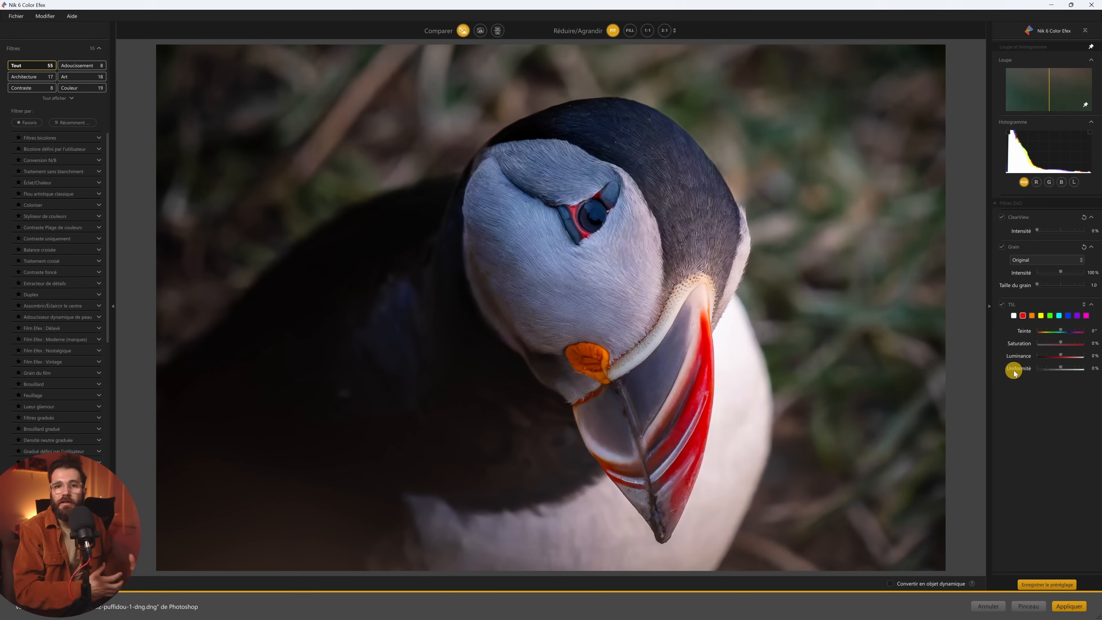
{"action": "left_click", "coordinate": [993, 608]}
Step: Open the photo in Nik 7 Color Efex, add the TSL filter from the personal favourites and adjust its red channel's colour range
{"action": "left_click", "coordinate": [903, 205]}
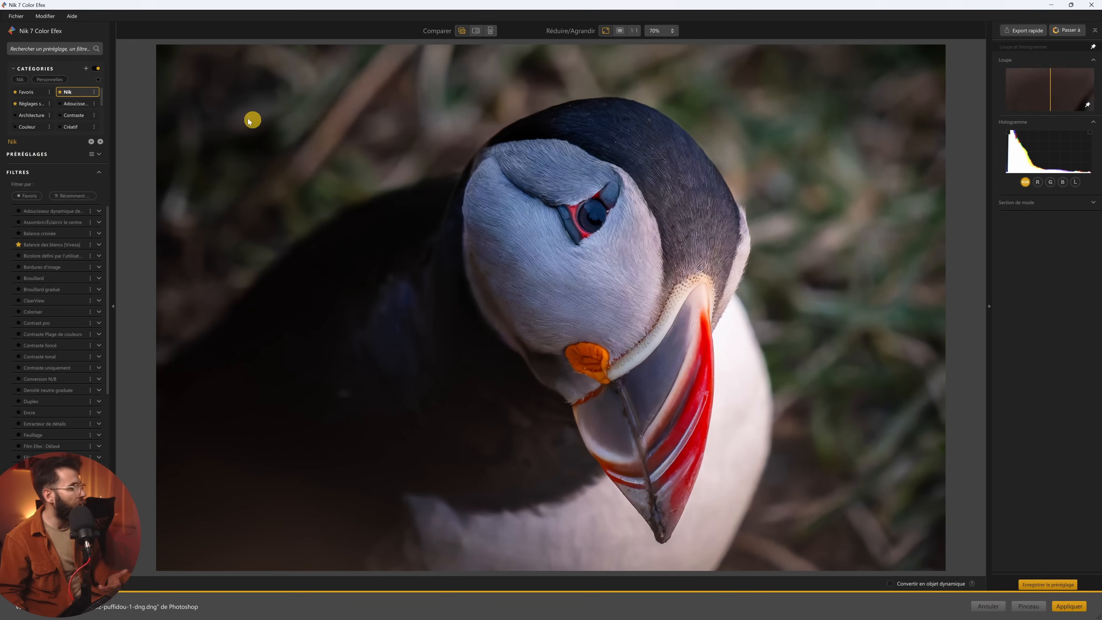
{"action": "left_click", "coordinate": [50, 79]}
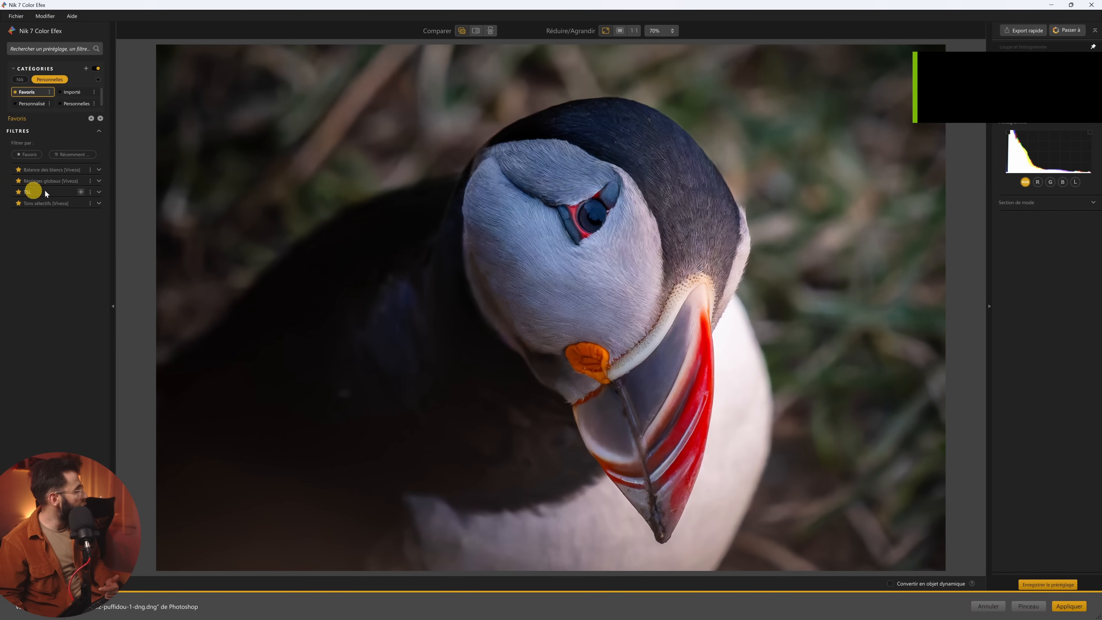
{"action": "left_click", "coordinate": [81, 191]}
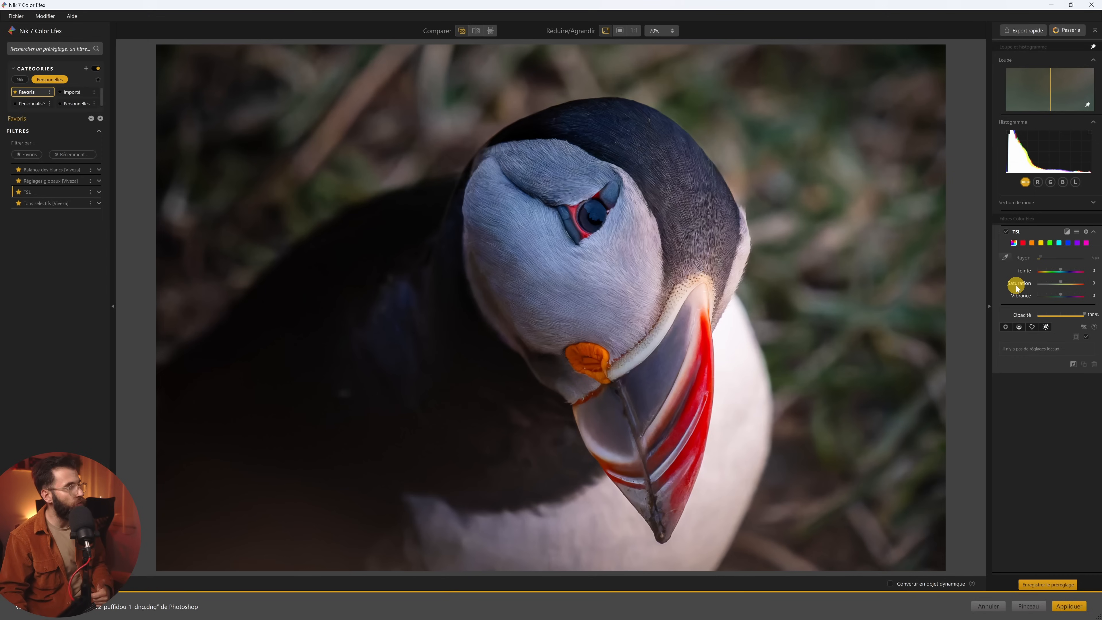
{"action": "left_click", "coordinate": [1023, 242]}
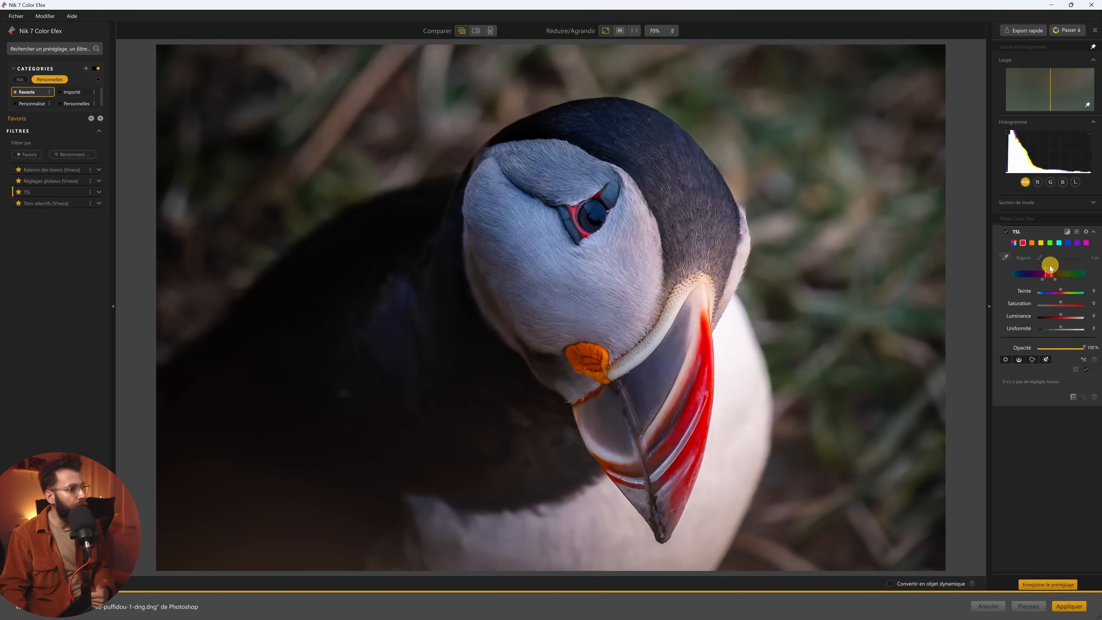
{"action": "left_click_drag", "start_coordinate": [1046, 268], "coordinate": [1046, 265]}
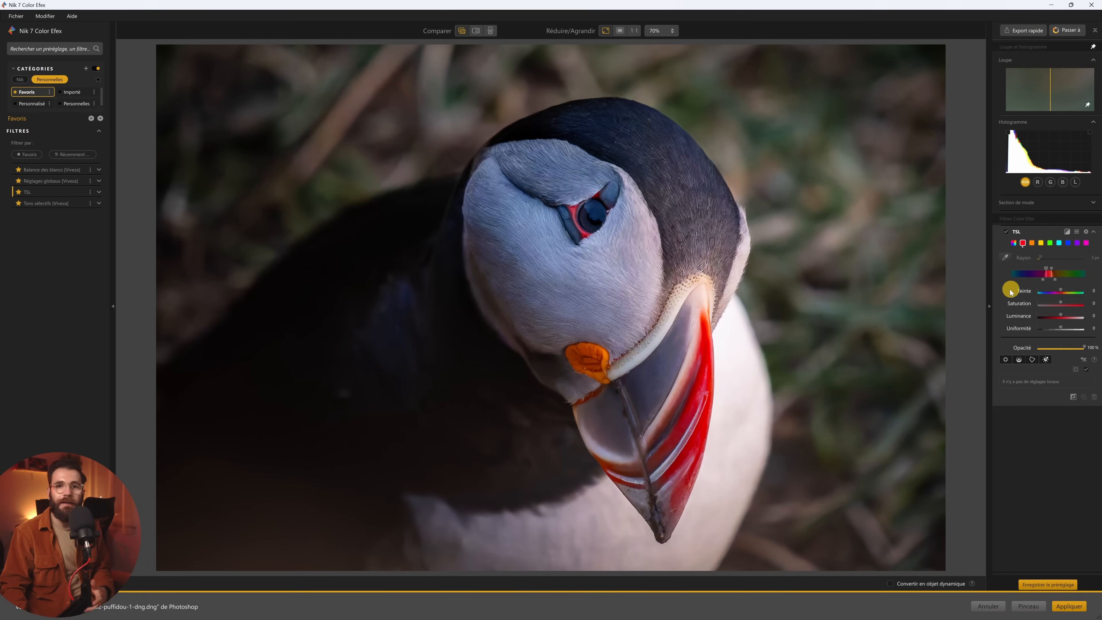
Step: Switch to DxO PhotoLab to compare its TSL colour wheel, and return to close Nik 7 Color Efex without saving
{"action": "left_click", "coordinate": [534, 606]}
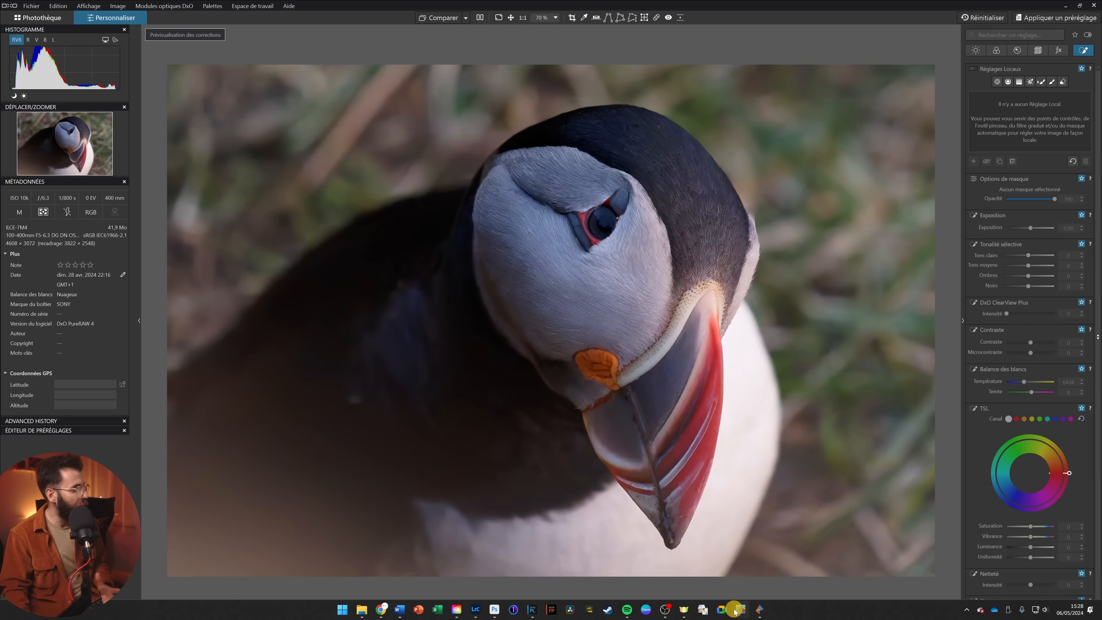
{"action": "left_click", "coordinate": [760, 609]}
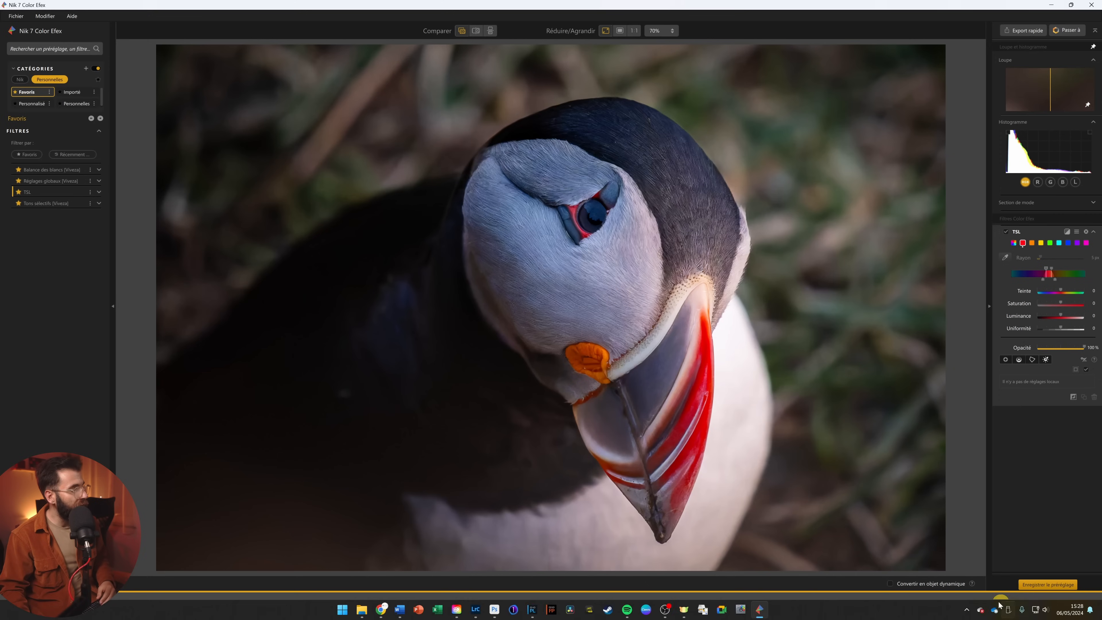
{"action": "left_click", "coordinate": [990, 605]}
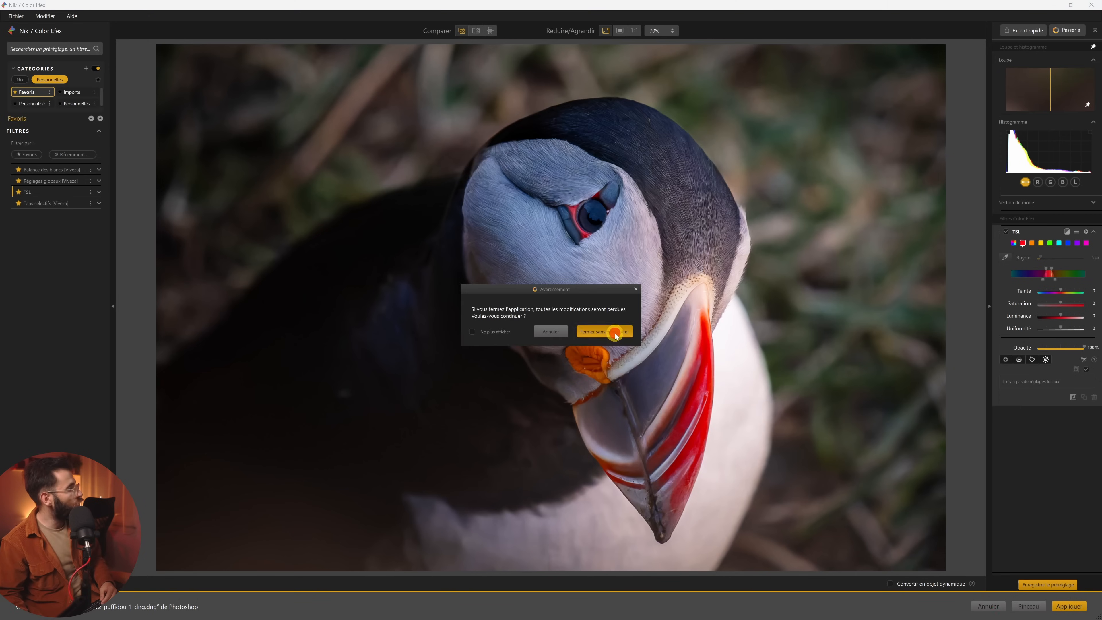
{"action": "left_click", "coordinate": [614, 333]}
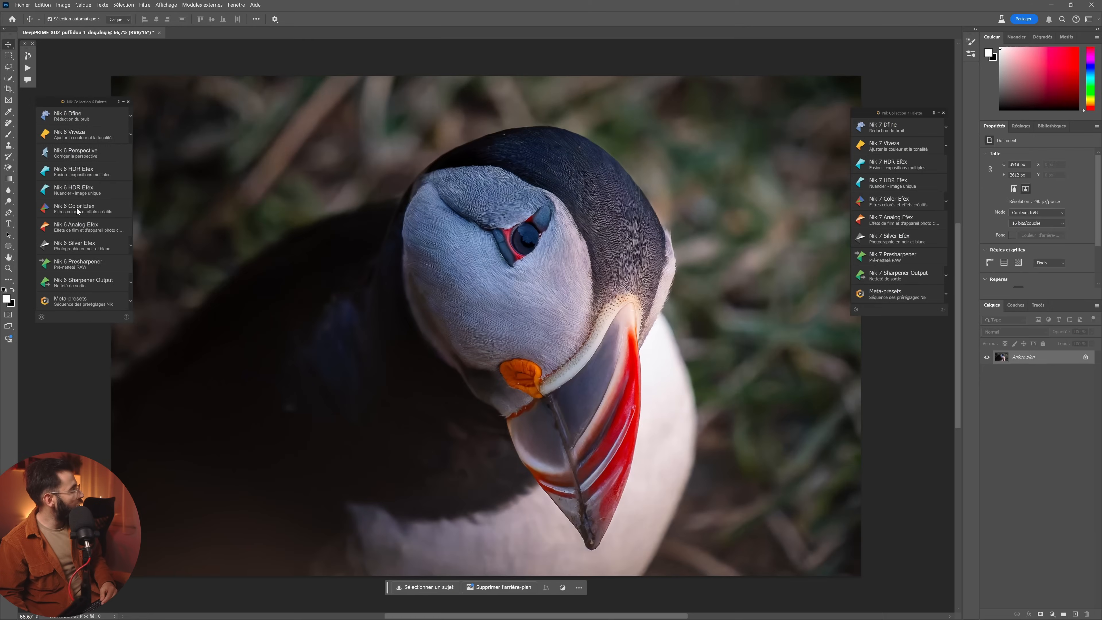
Step: Reopen the photo in Nik 6 Color Efex to recheck the TSL sliders for red, and close it without applying
{"action": "left_click", "coordinate": [77, 208]}
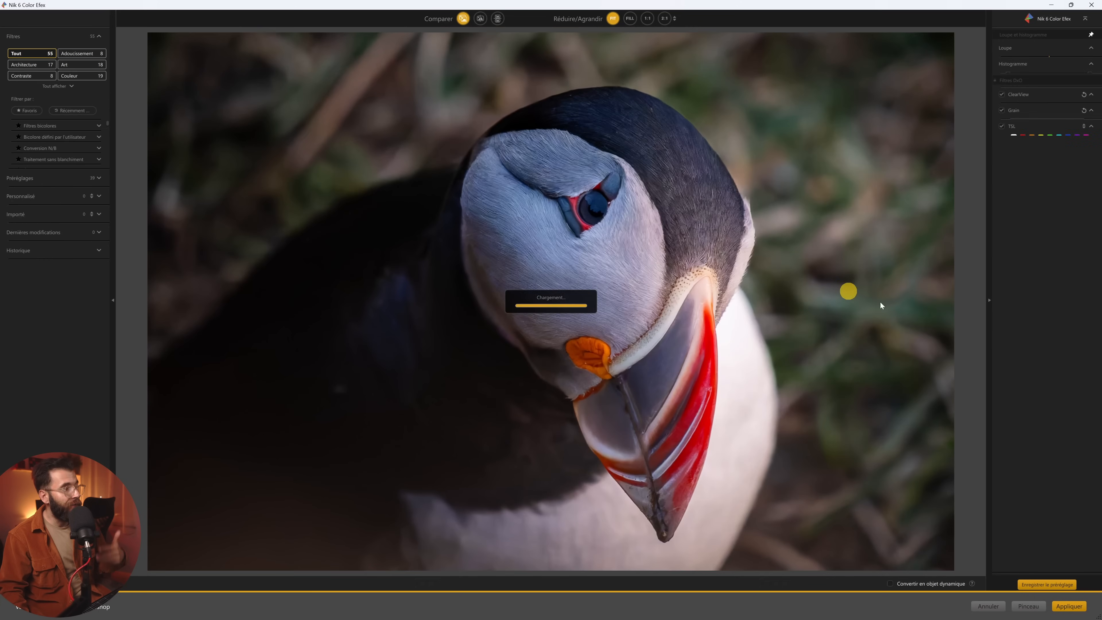
{"action": "left_click", "coordinate": [1023, 316]}
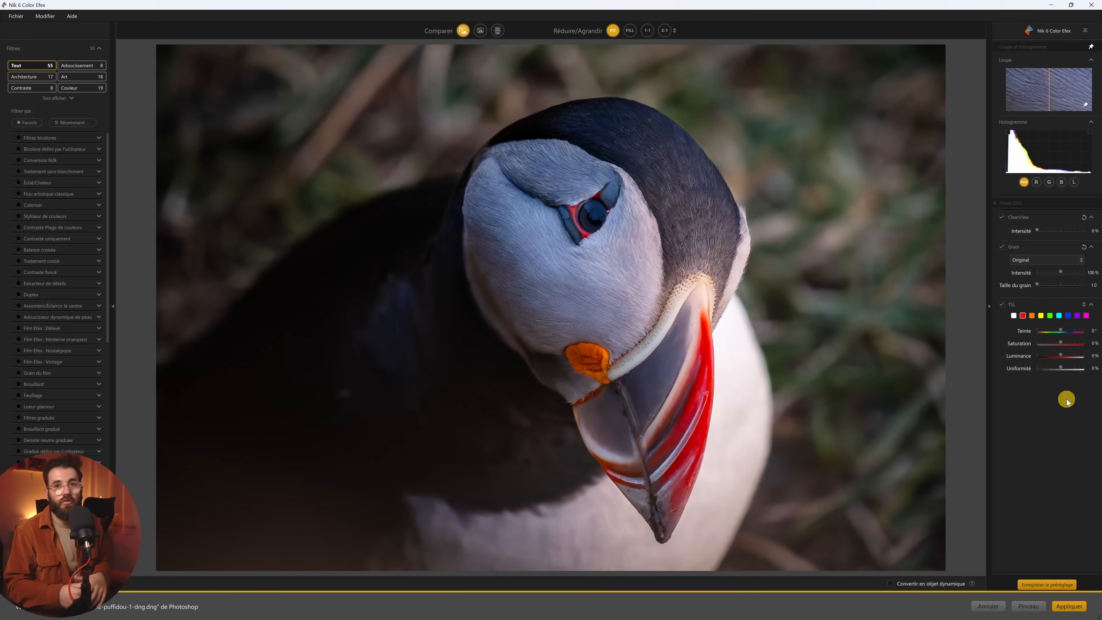
{"action": "left_click", "coordinate": [988, 606]}
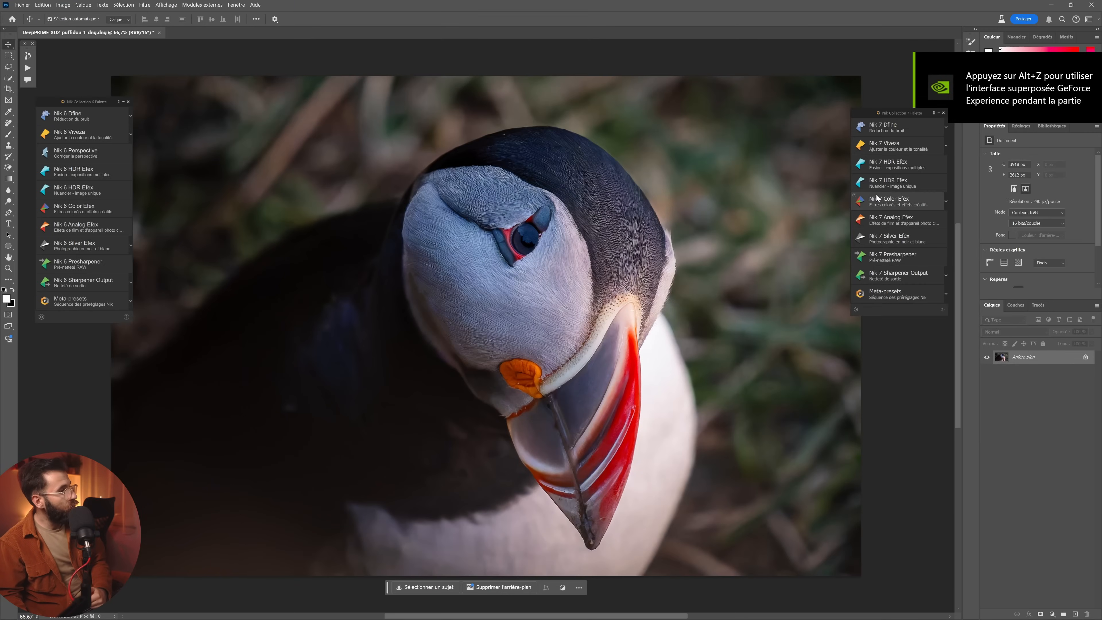
Step: Open the photo in Nik 7 Color Efex and browse the filters in Nik's own category and in the personal favourites
{"action": "left_click", "coordinate": [889, 200]}
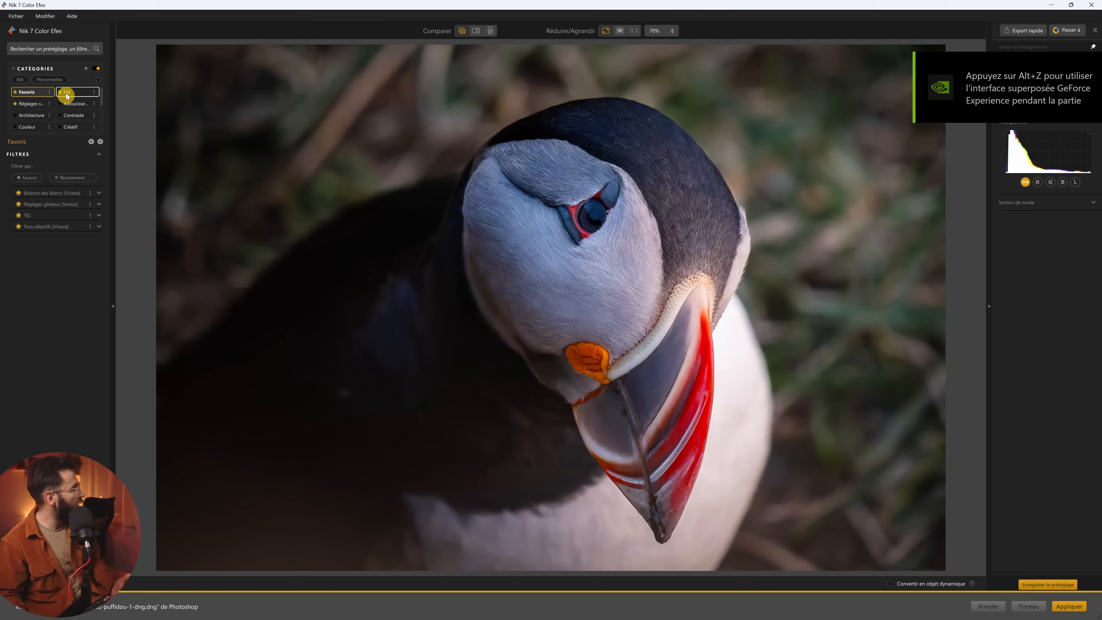
{"action": "left_click", "coordinate": [20, 79]}
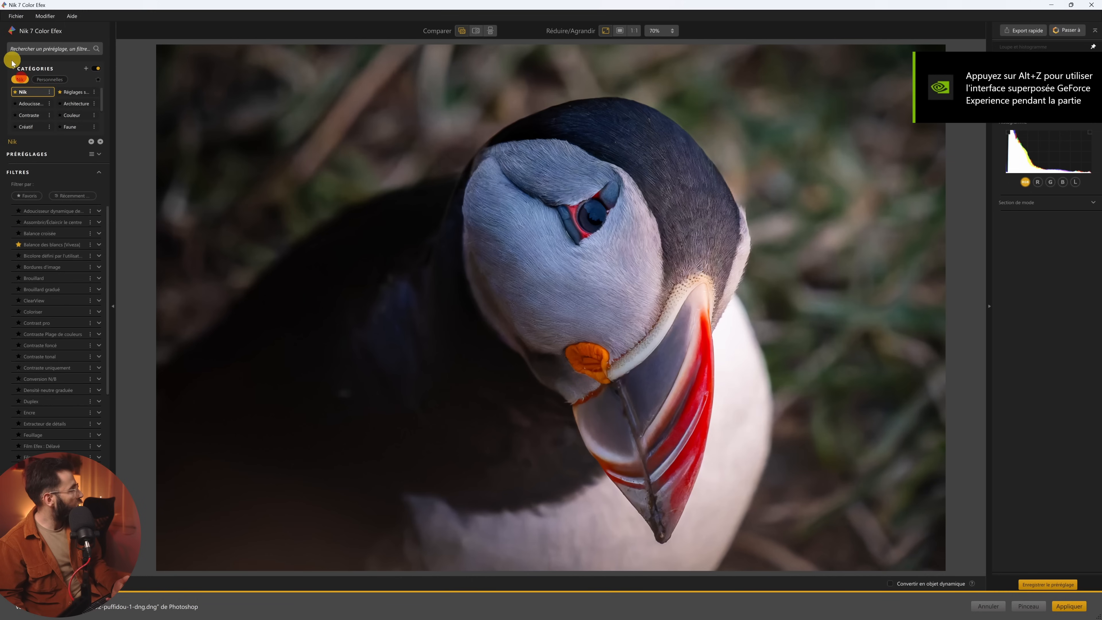
{"action": "left_click", "coordinate": [27, 91]}
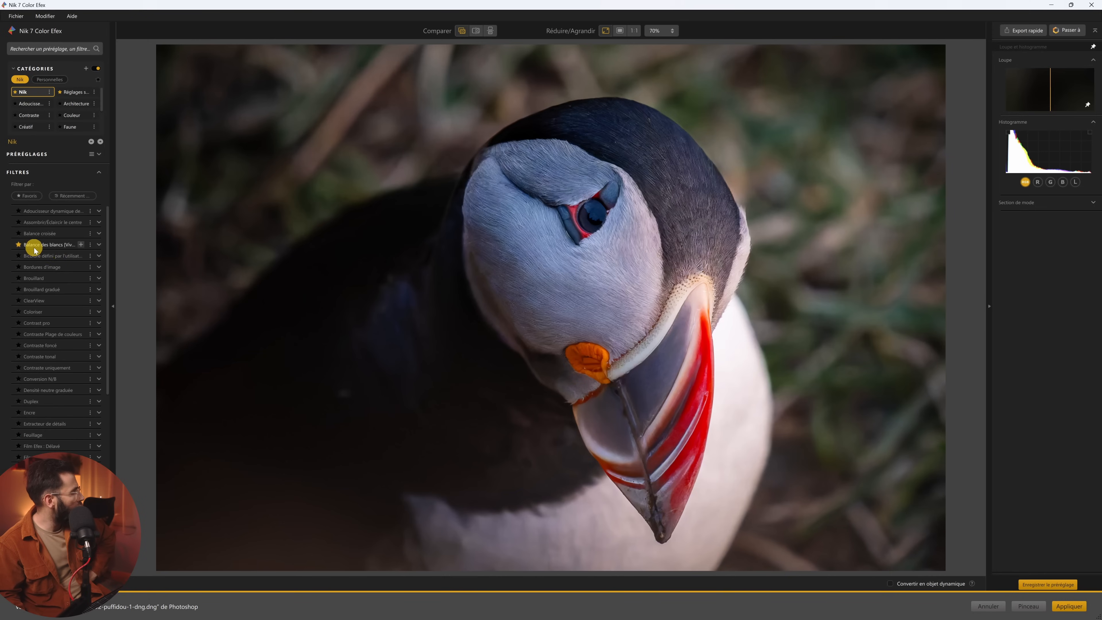
{"action": "scroll", "coordinate": [45, 369], "scroll_direction": "down", "scroll_amount": 5}
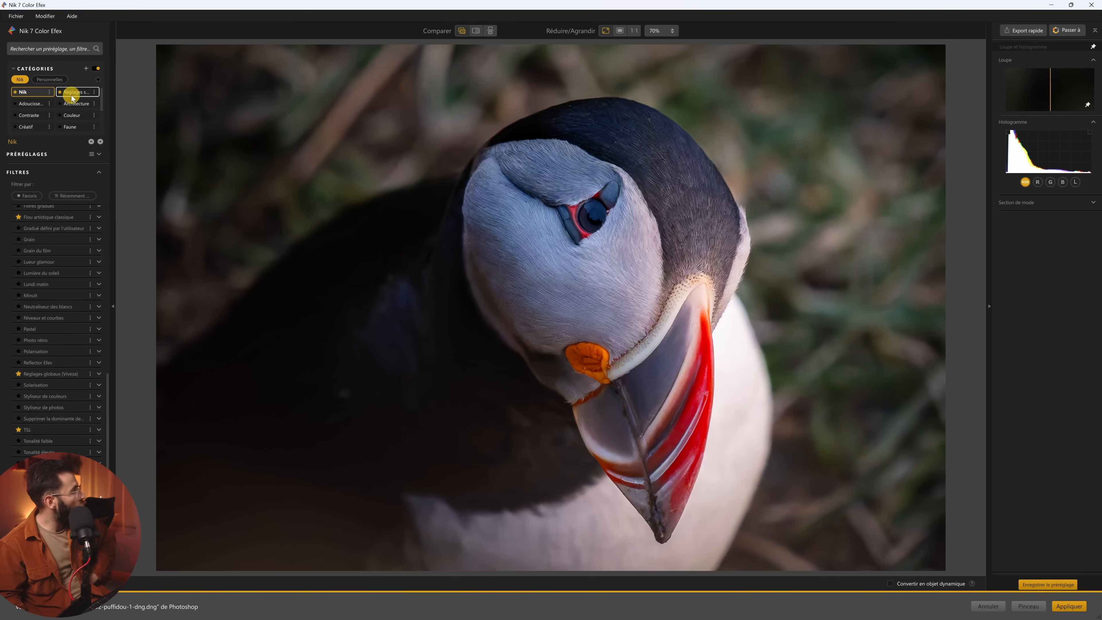
{"action": "left_click", "coordinate": [57, 80]}
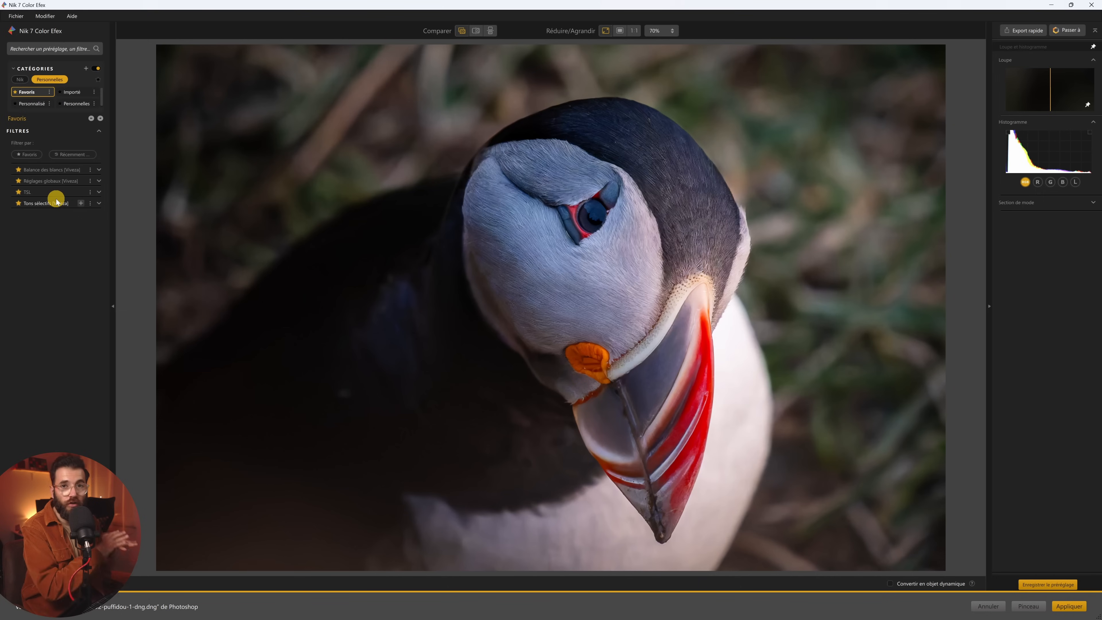
Step: Add the Réglages globaux [Viveza] filter, place a luminosity mask on the puffin's dark back and set Luminosité to 25%
{"action": "left_click", "coordinate": [57, 180]}
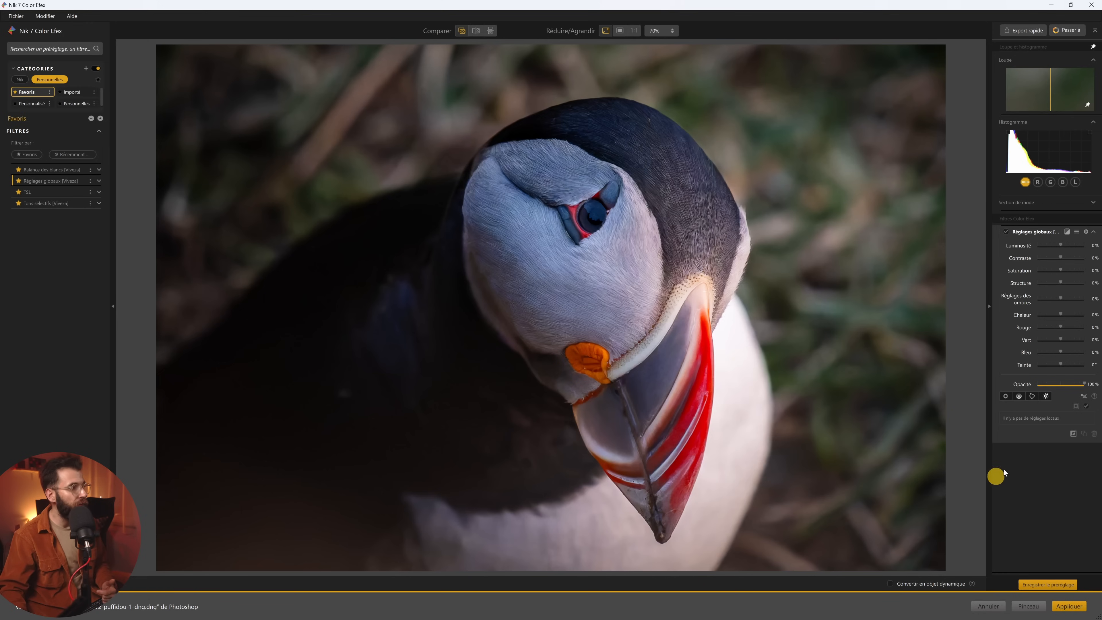
{"action": "left_click", "coordinate": [1047, 395]}
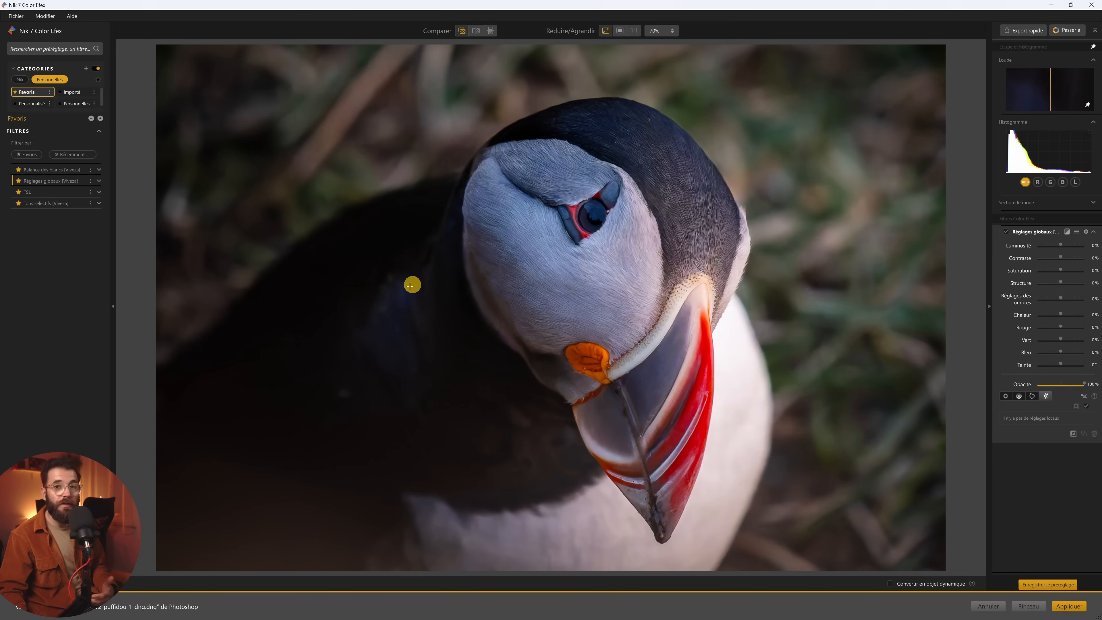
{"action": "left_click", "coordinate": [299, 318]}
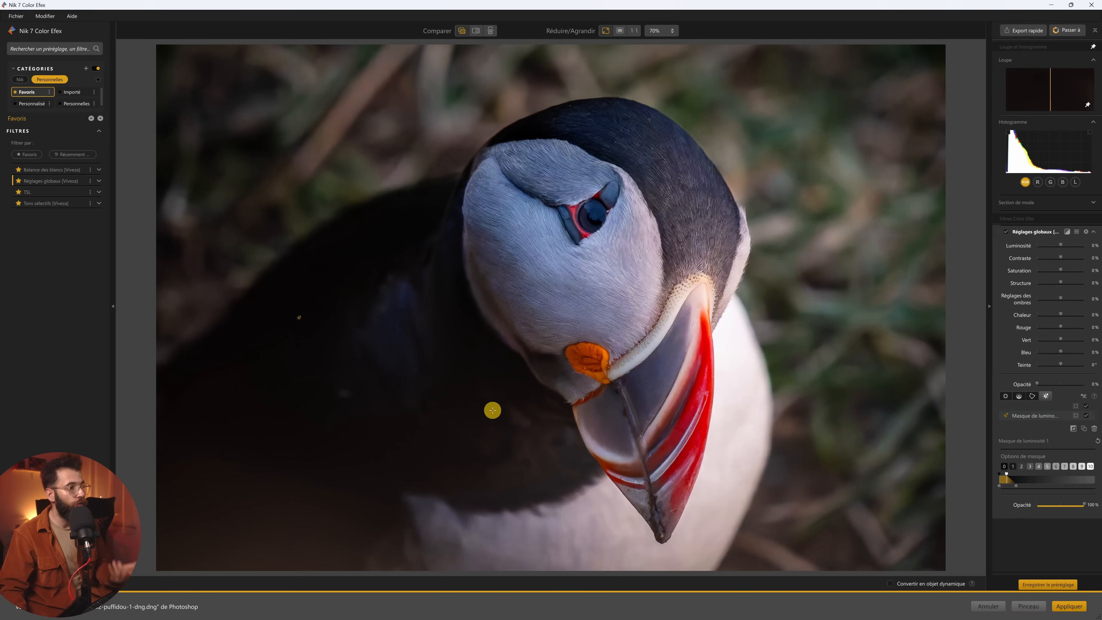
{"action": "left_click_drag", "start_coordinate": [1061, 246], "coordinate": [1069, 246]}
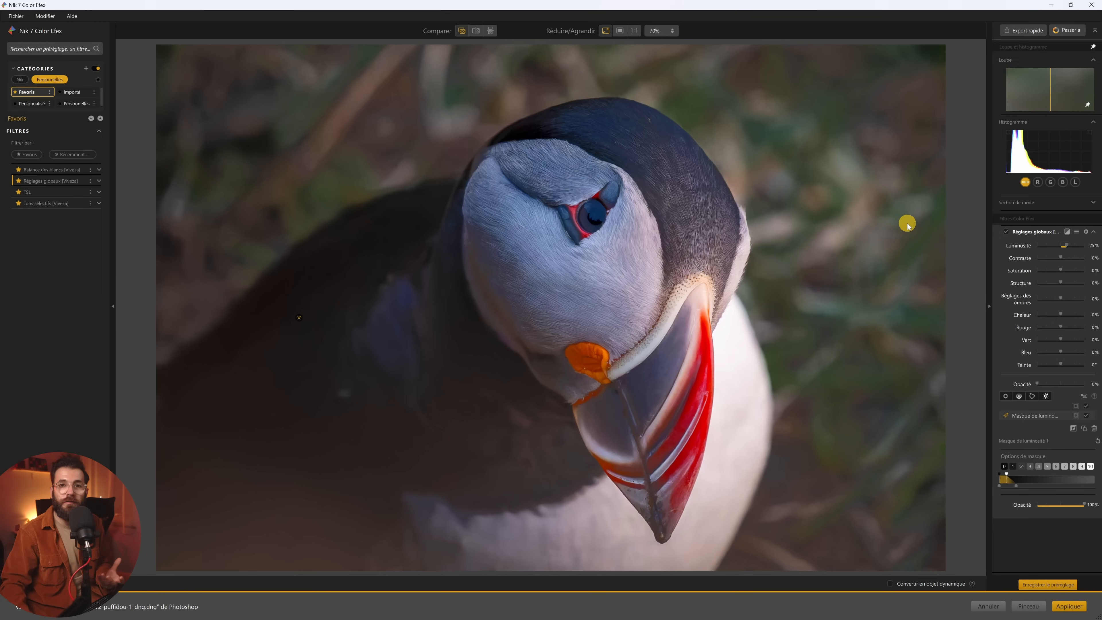
Step: Switch to DxO PhotoLab and create a luminosity mask local adjustment sampled on the puffin's dark back
{"action": "mouse_move", "coordinate": [569, 619]}
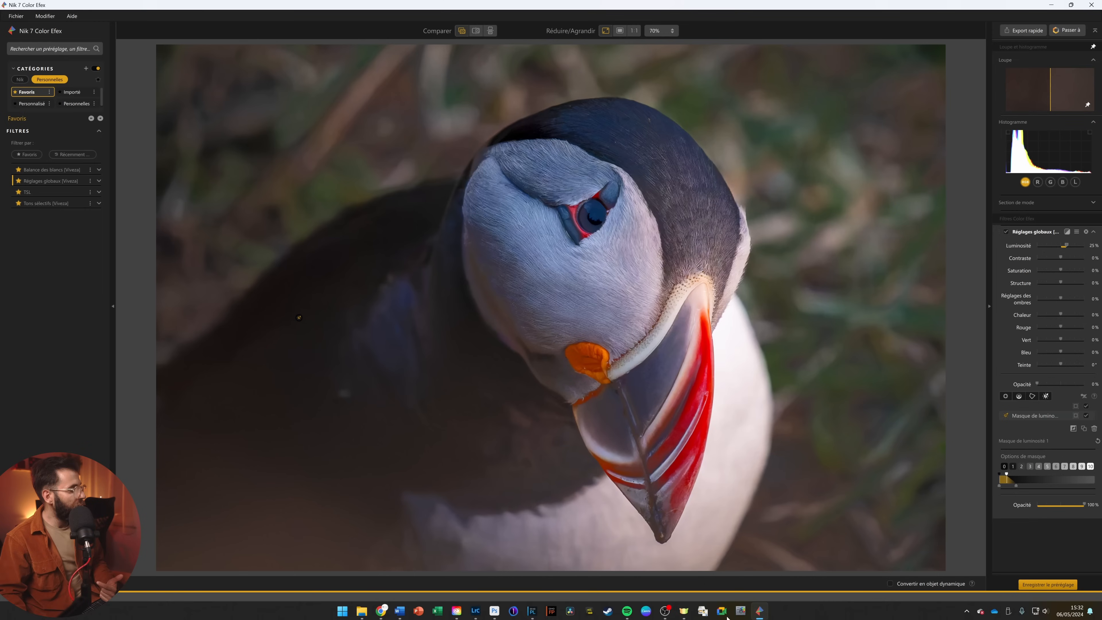
{"action": "left_click", "coordinate": [534, 610]}
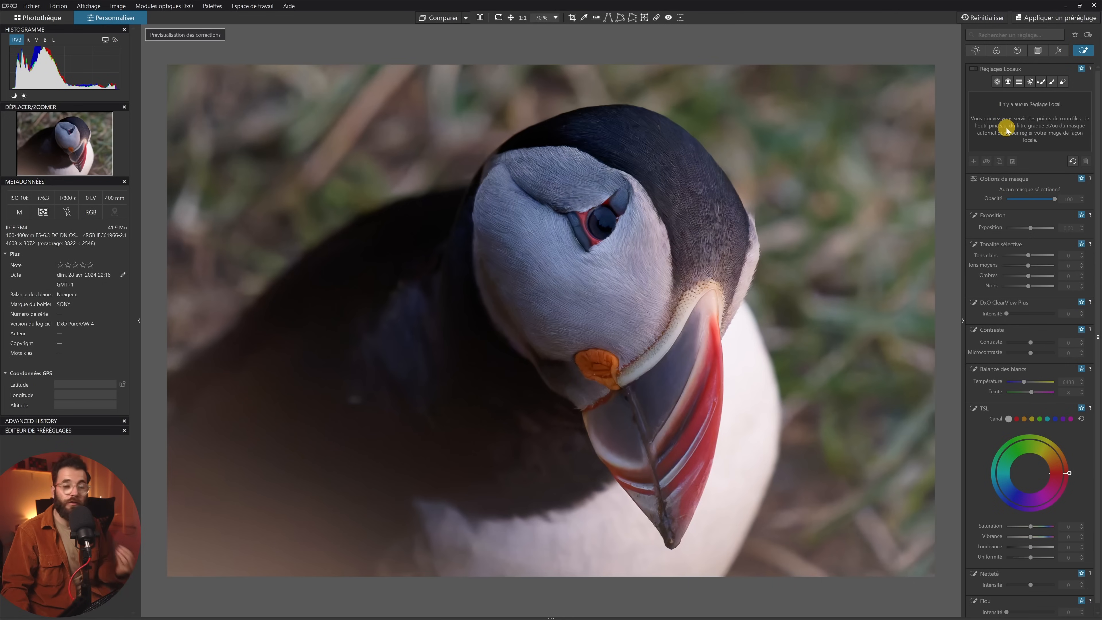
{"action": "left_click", "coordinate": [1032, 83]}
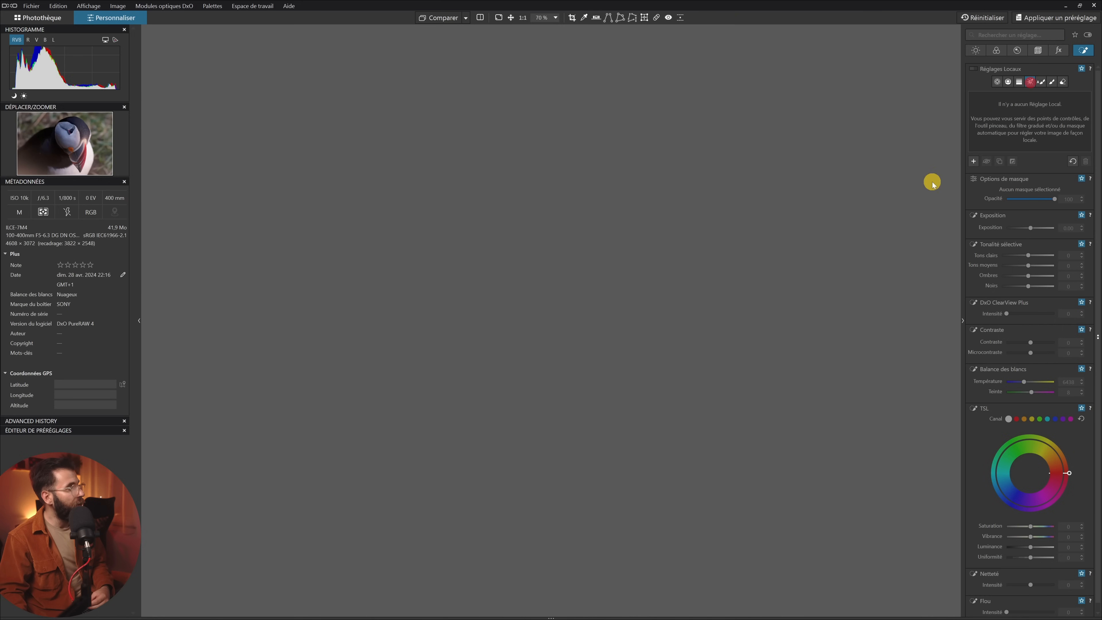
{"action": "left_click", "coordinate": [325, 332]}
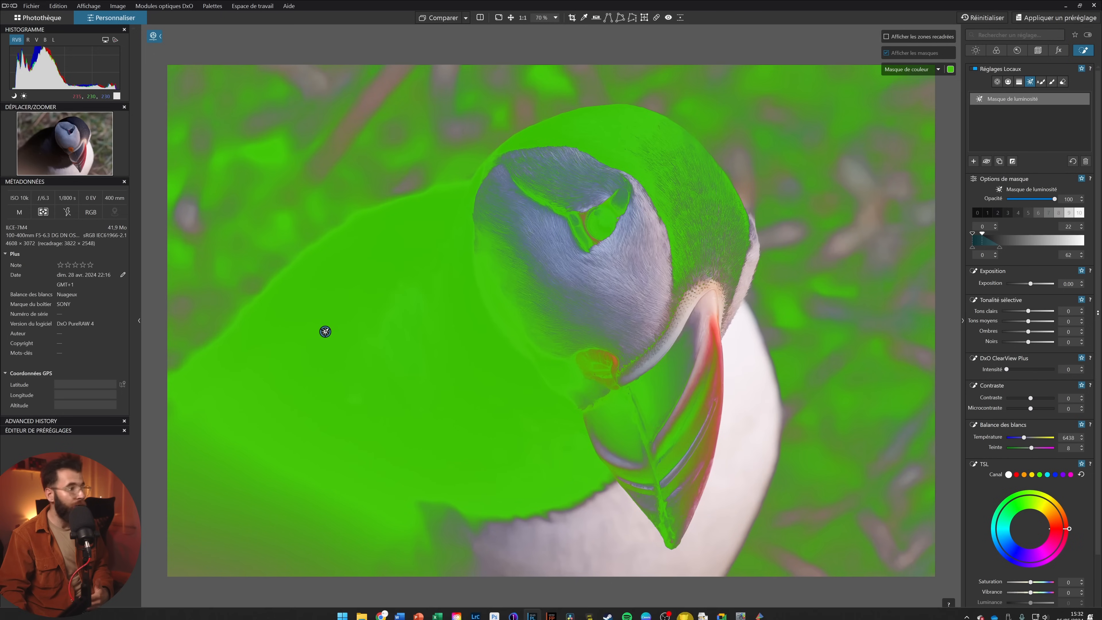
Step: Check the luminosity mask controls in Nik 7 Color Efex, and erase the blurred background above and beside the puffin from the PhotoLab mask
{"action": "left_click", "coordinate": [760, 609]}
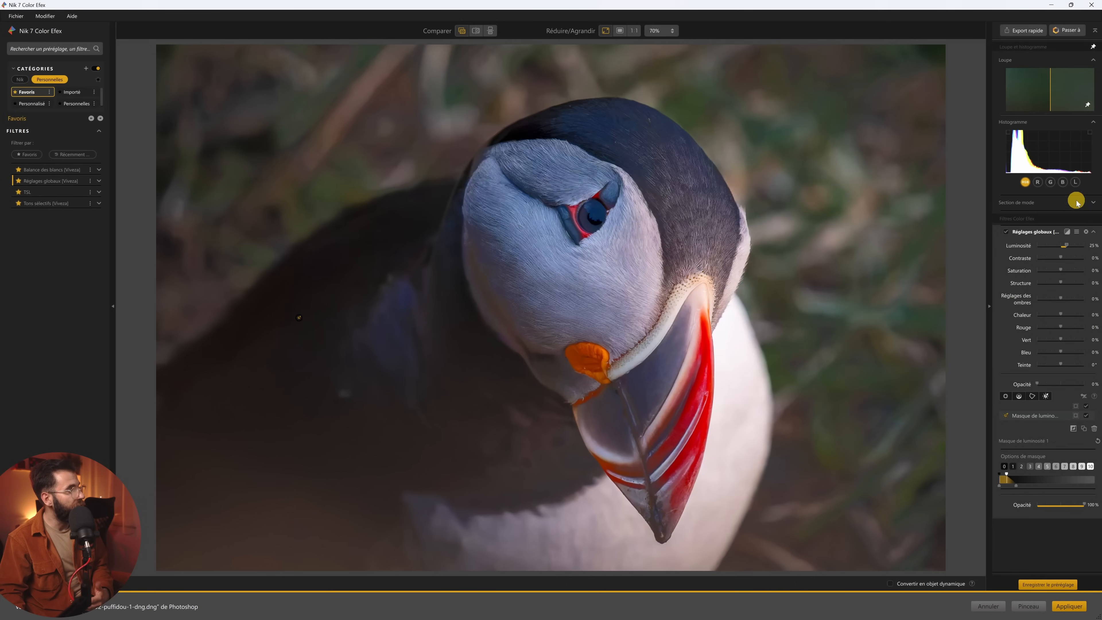
{"action": "left_click", "coordinate": [1076, 416]}
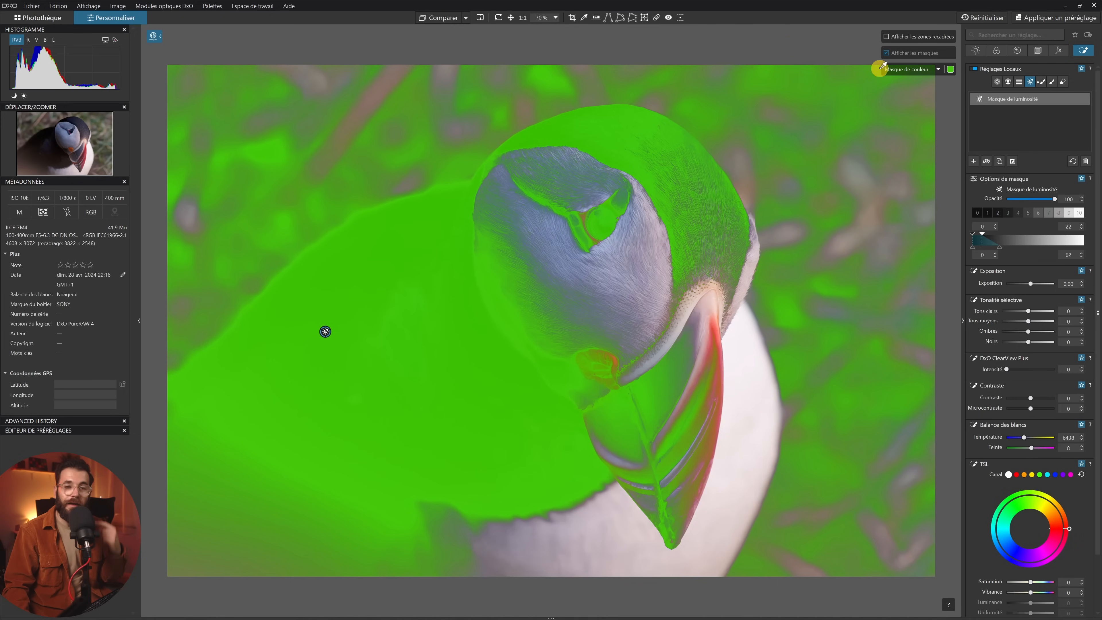
{"action": "left_click", "coordinate": [1063, 82]}
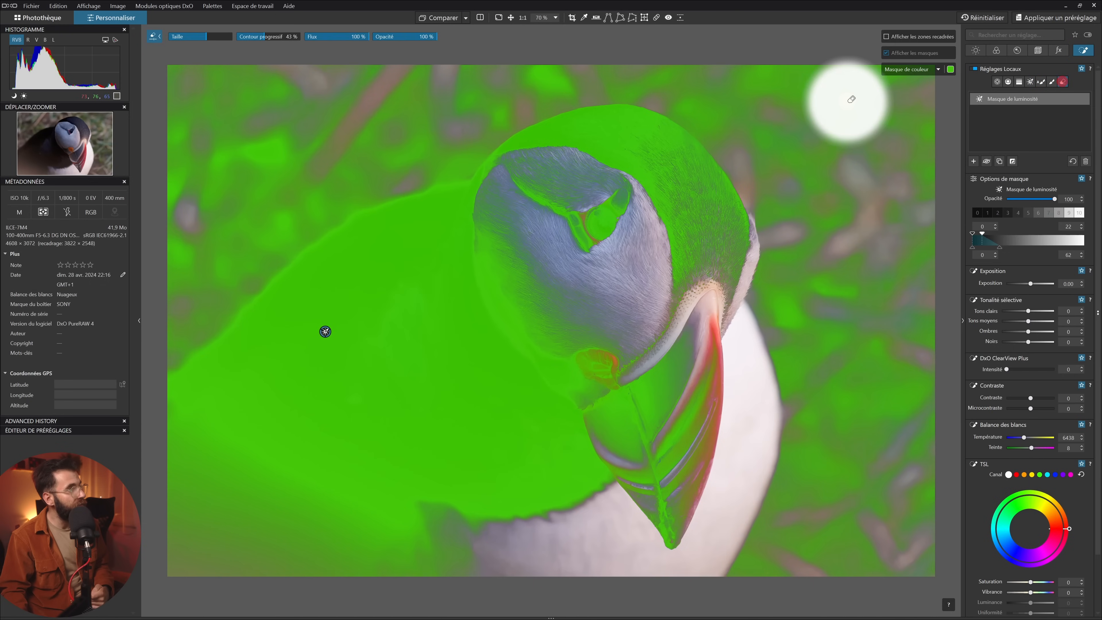
{"action": "mouse_move", "coordinate": [385, 139]}
{"action": "left_mouse_down"}
{"action": "mouse_move", "coordinate": [186, 190]}
{"action": "mouse_move", "coordinate": [424, 81]}
{"action": "mouse_move", "coordinate": [155, 79]}
{"action": "mouse_move", "coordinate": [259, 90]}
{"action": "mouse_move", "coordinate": [157, 141]}
{"action": "mouse_move", "coordinate": [270, 136]}
{"action": "mouse_move", "coordinate": [486, 69]}
{"action": "mouse_move", "coordinate": [695, 47]}
{"action": "mouse_move", "coordinate": [586, 56]}
{"action": "mouse_move", "coordinate": [527, 81]}
{"action": "mouse_move", "coordinate": [703, 73]}
{"action": "mouse_move", "coordinate": [917, 88]}
{"action": "mouse_move", "coordinate": [909, 215]}
{"action": "mouse_move", "coordinate": [787, 115]}
{"action": "mouse_move", "coordinate": [818, 301]}
{"action": "mouse_move", "coordinate": [852, 139]}
{"action": "mouse_move", "coordinate": [725, 63]}
{"action": "mouse_move", "coordinate": [672, 66]}
{"action": "mouse_move", "coordinate": [787, 199]}
{"action": "mouse_move", "coordinate": [792, 184]}
{"action": "mouse_move", "coordinate": [859, 453]}
{"action": "mouse_move", "coordinate": [856, 273]}
{"action": "mouse_move", "coordinate": [930, 311]}
{"action": "mouse_move", "coordinate": [932, 388]}
{"action": "mouse_move", "coordinate": [876, 585]}
{"action": "mouse_move", "coordinate": [830, 488]}
{"action": "mouse_move", "coordinate": [831, 518]}
{"action": "mouse_move", "coordinate": [834, 353]}
{"action": "mouse_move", "coordinate": [803, 293]}
{"action": "mouse_move", "coordinate": [805, 507]}
{"action": "mouse_move", "coordinate": [789, 444]}
{"action": "mouse_move", "coordinate": [758, 537]}
{"action": "mouse_move", "coordinate": [829, 546]}
{"action": "mouse_move", "coordinate": [918, 506]}
{"action": "mouse_move", "coordinate": [849, 289]}
{"action": "mouse_move", "coordinate": [926, 198]}
{"action": "left_mouse_up"}
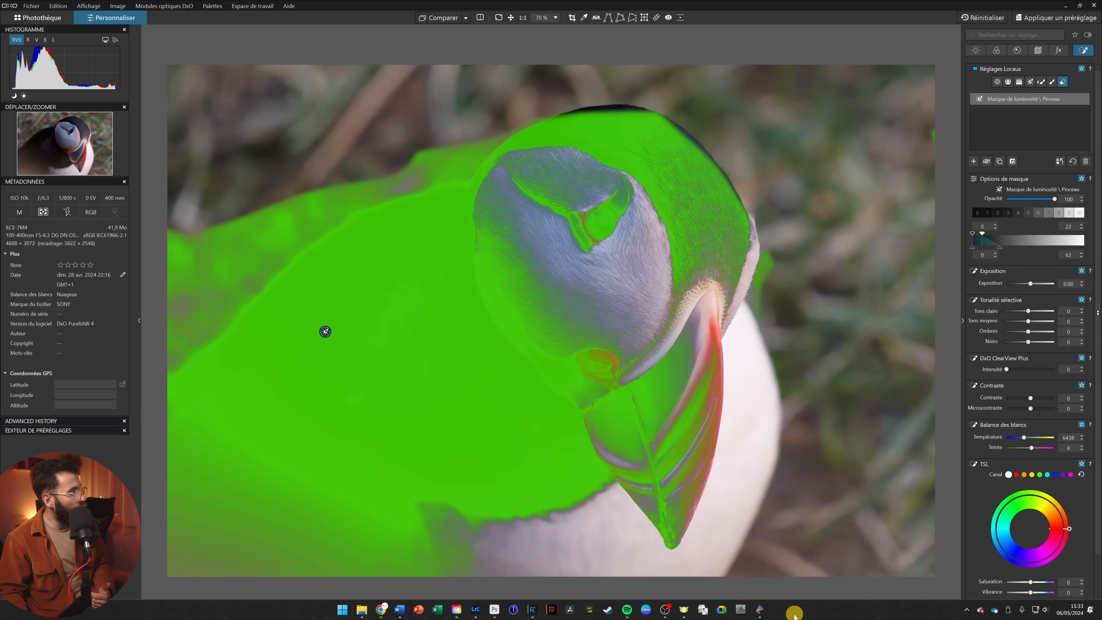
Step: Open the photo in Nik 7 Viveza, place a widened control point on the puffin's pale cheek and set its Luminosité to 49%
{"action": "left_click", "coordinate": [759, 610]}
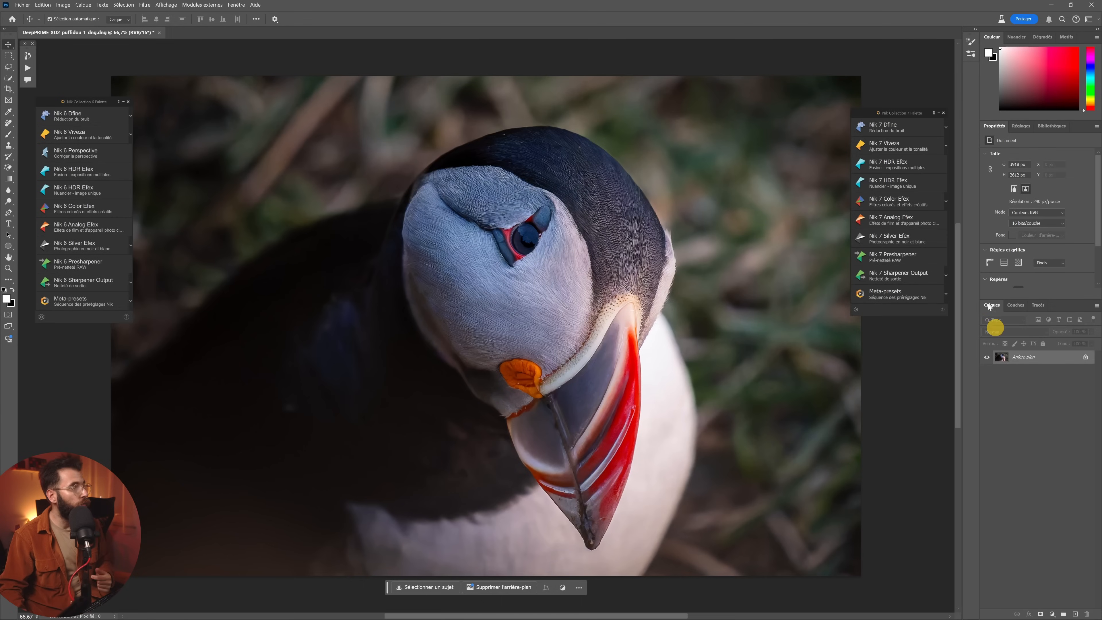
{"action": "left_click", "coordinate": [898, 148]}
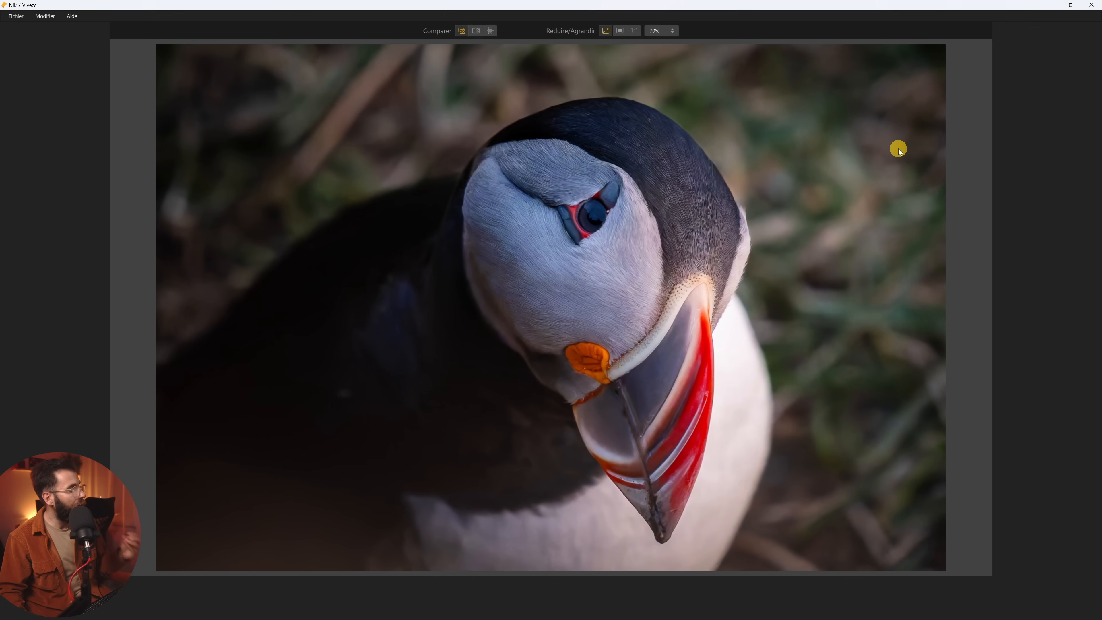
{"action": "left_click", "coordinate": [1006, 489]}
{"action": "left_click", "coordinate": [635, 242]}
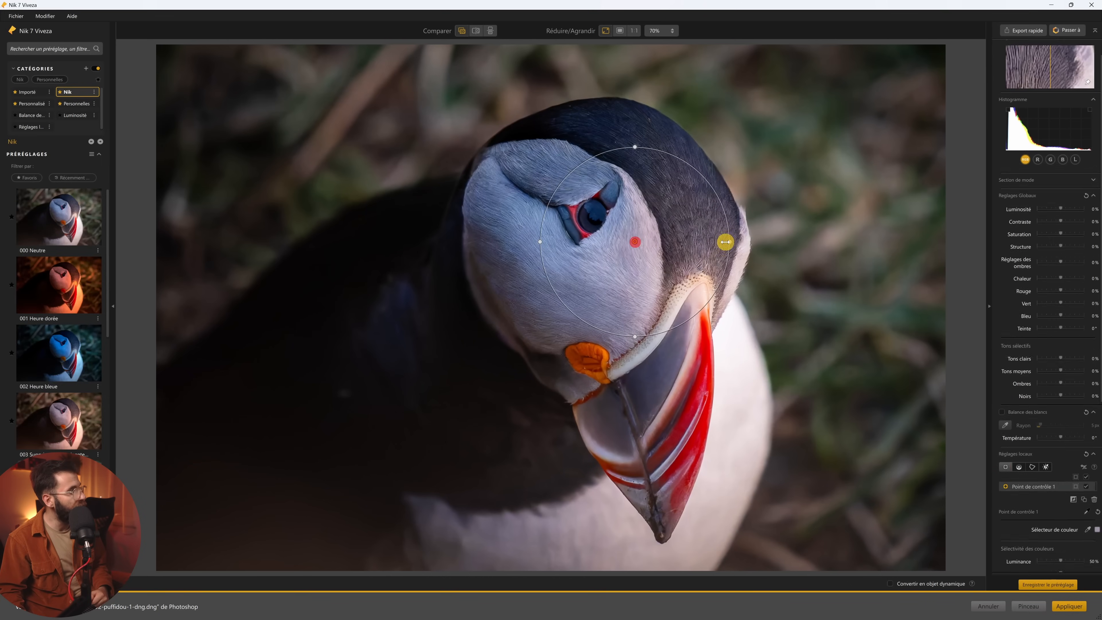
{"action": "left_click_drag", "start_coordinate": [732, 243], "coordinate": [766, 241]}
{"action": "left_click_drag", "start_coordinate": [1060, 388], "coordinate": [1072, 388]}
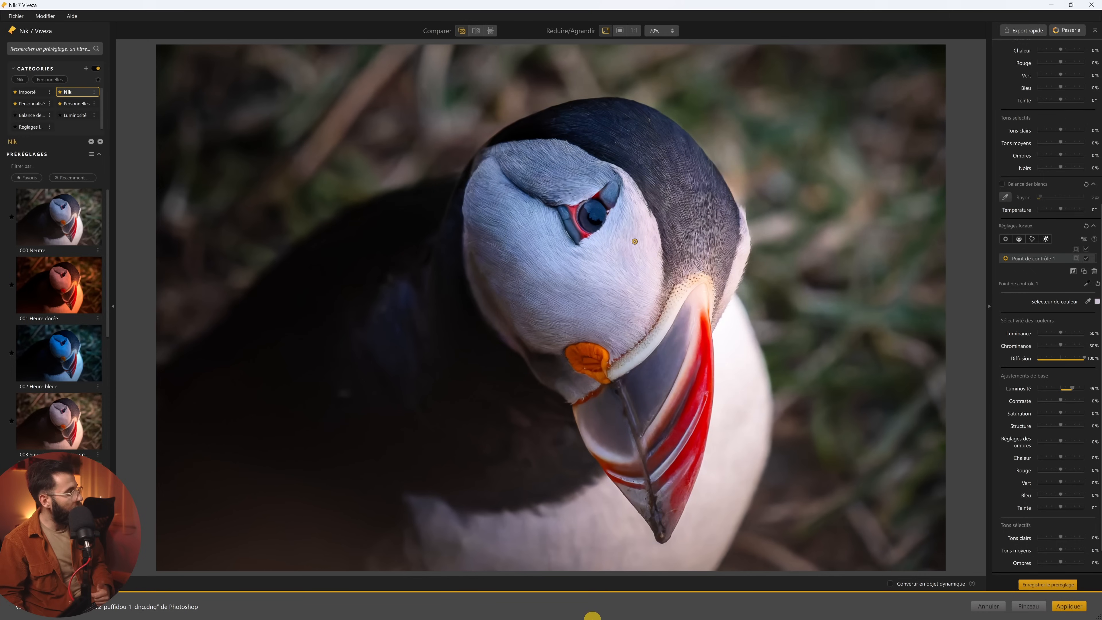
Step: Switch to DxO PhotoLab, replace the luminosity mask with a large control point on the puffin's cheek and set Exposition to 1.59
{"action": "key", "text": "super"}
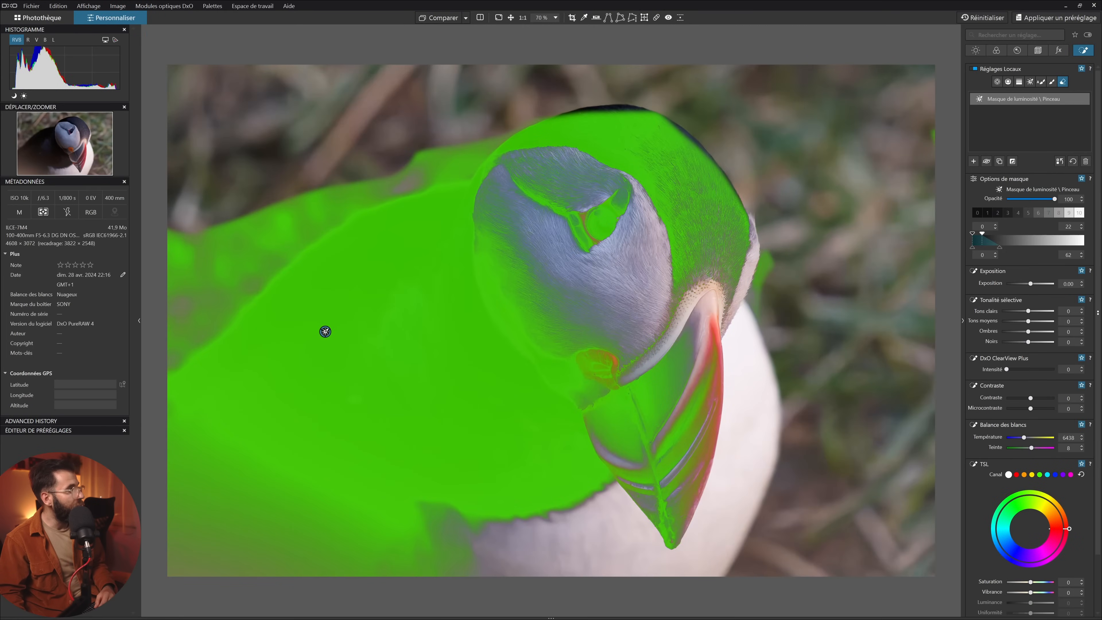
{"action": "left_click", "coordinate": [1086, 162]}
{"action": "left_click", "coordinate": [996, 83]}
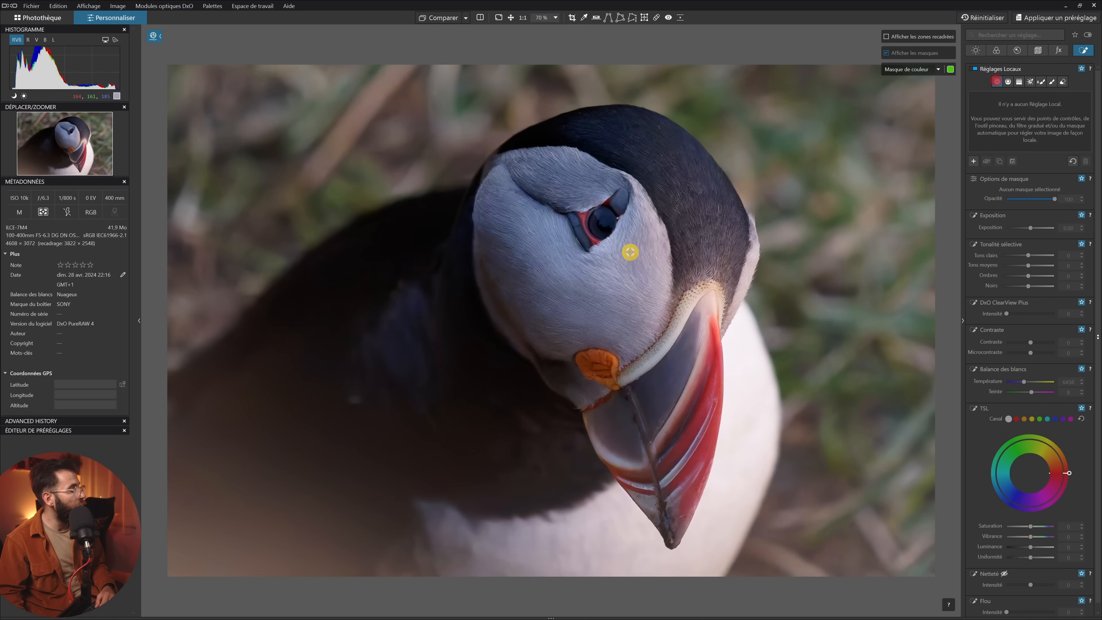
{"action": "left_click_drag", "start_coordinate": [638, 239], "coordinate": [810, 247]}
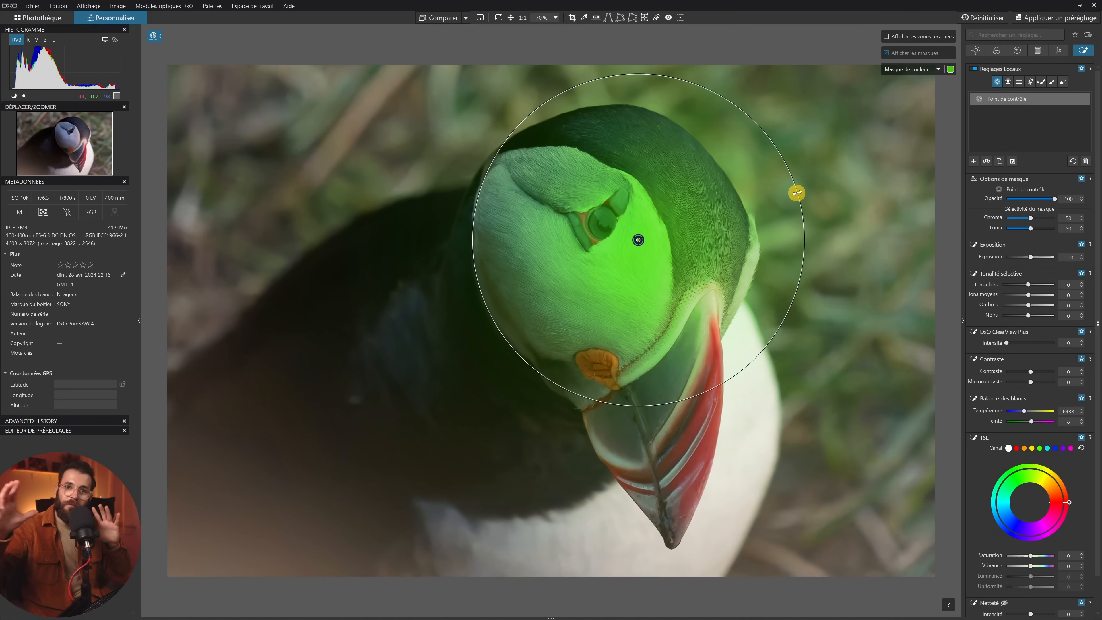
{"action": "mouse_move", "coordinate": [797, 193]}
{"action": "left_mouse_down"}
{"action": "mouse_move", "coordinate": [690, 212]}
{"action": "mouse_move", "coordinate": [828, 200]}
{"action": "mouse_move", "coordinate": [810, 205]}
{"action": "left_mouse_up"}
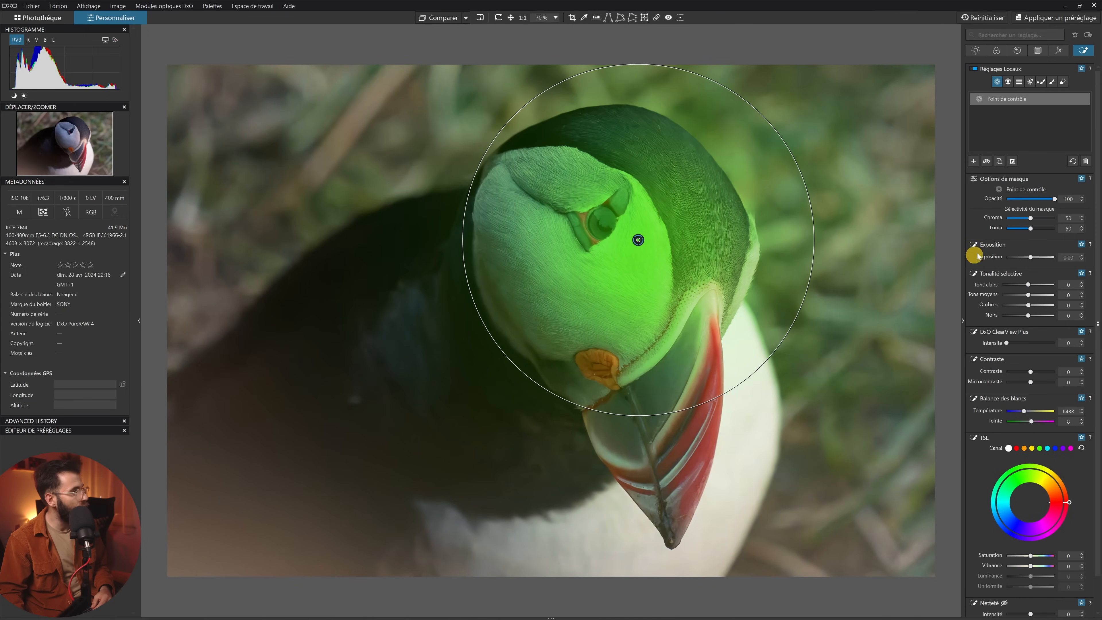
{"action": "left_click_drag", "start_coordinate": [1032, 257], "coordinate": [1041, 257]}
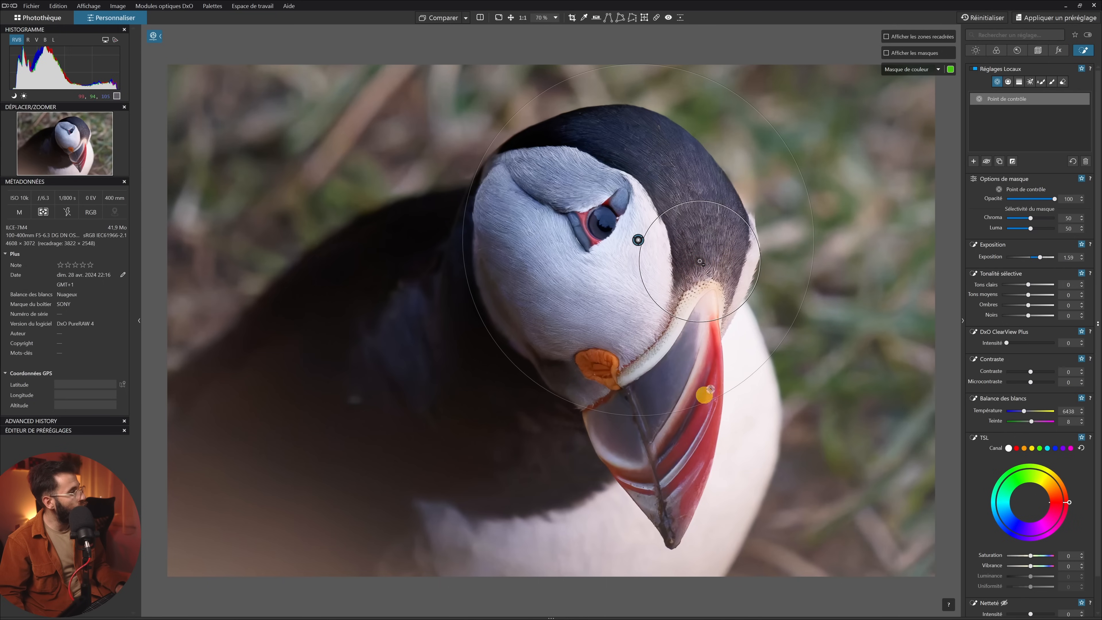
Step: Add protective negative control points across the puffin's dark crown and nape to exclude them from the cheek's exposure adjustment
{"action": "left_click", "coordinate": [703, 183]}
{"action": "left_click", "coordinate": [732, 201]}
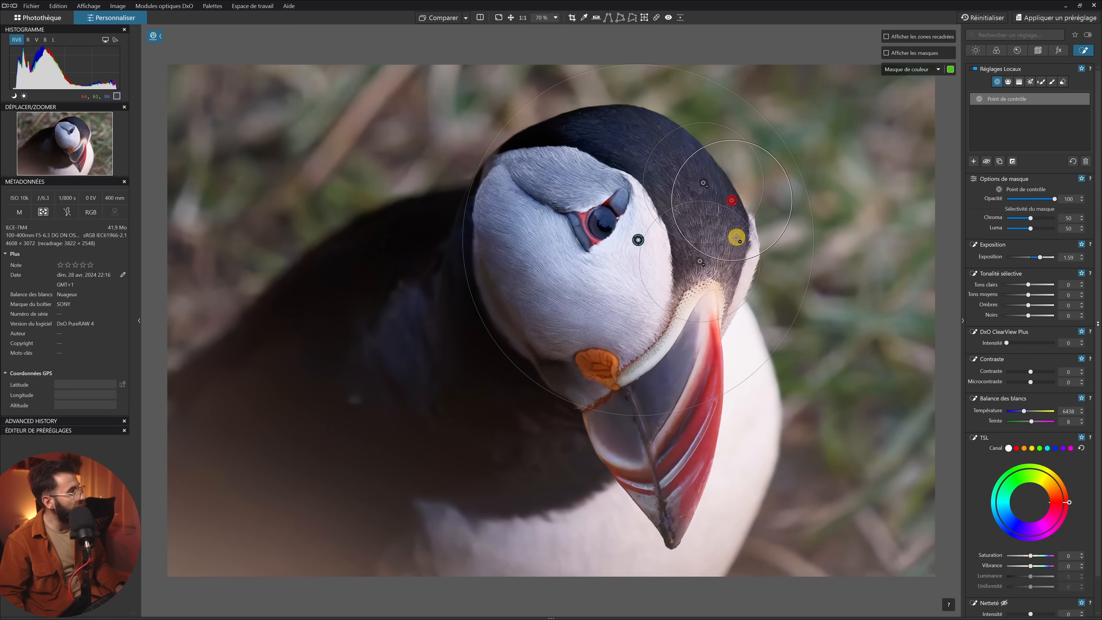
{"action": "left_click", "coordinate": [732, 253]}
{"action": "left_click", "coordinate": [699, 261]}
{"action": "left_click", "coordinate": [670, 178]}
{"action": "left_click", "coordinate": [642, 152]}
{"action": "left_click", "coordinate": [589, 135]}
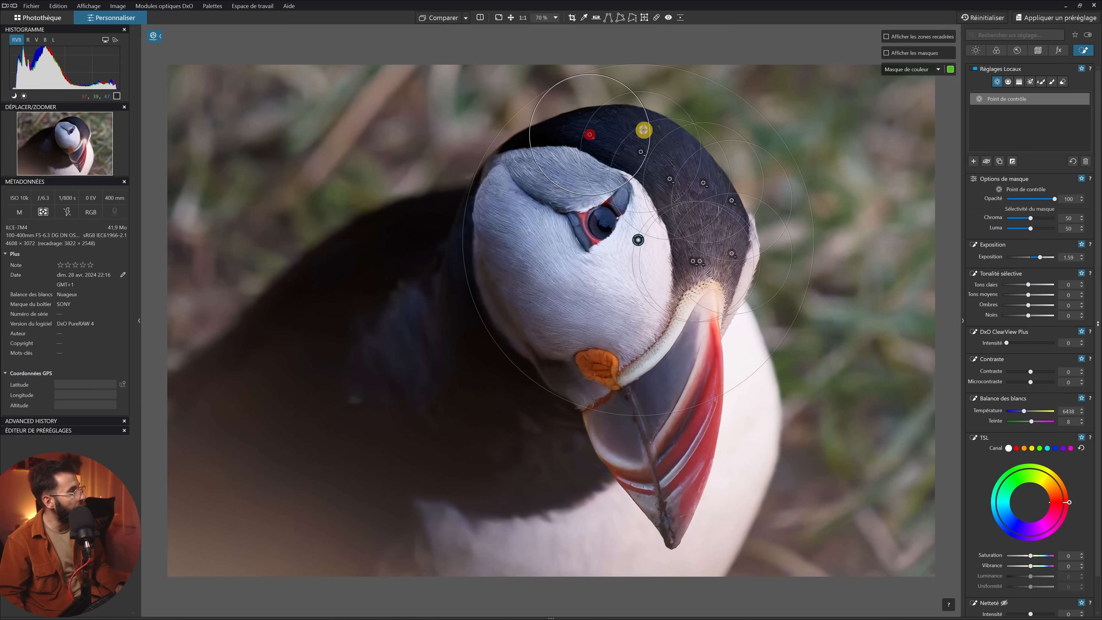
{"action": "mouse_move", "coordinate": [1031, 100]}
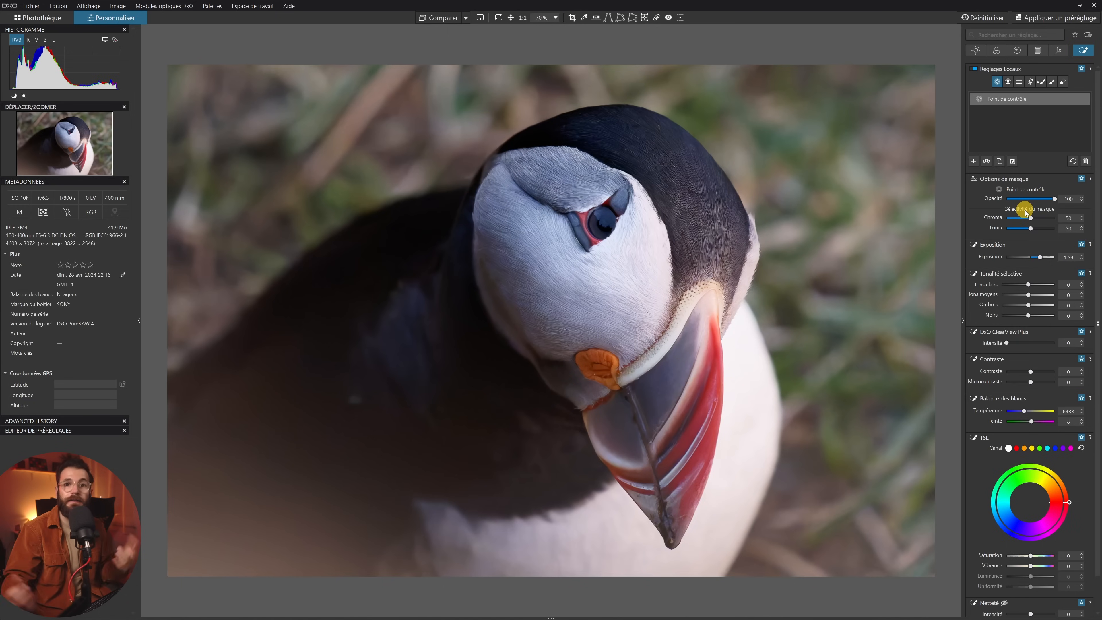
Step: Switch back to Nik 7 Viveza, check the extent of the cheek's control point and discard the Viveza edits
{"action": "left_click", "coordinate": [765, 605]}
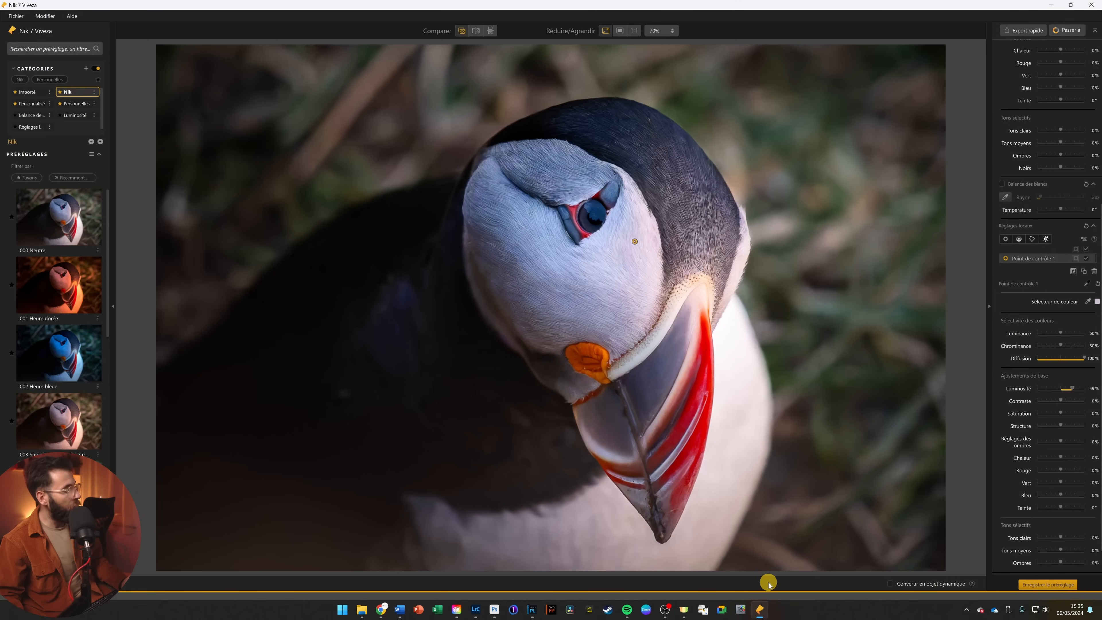
{"action": "left_click", "coordinate": [635, 242]}
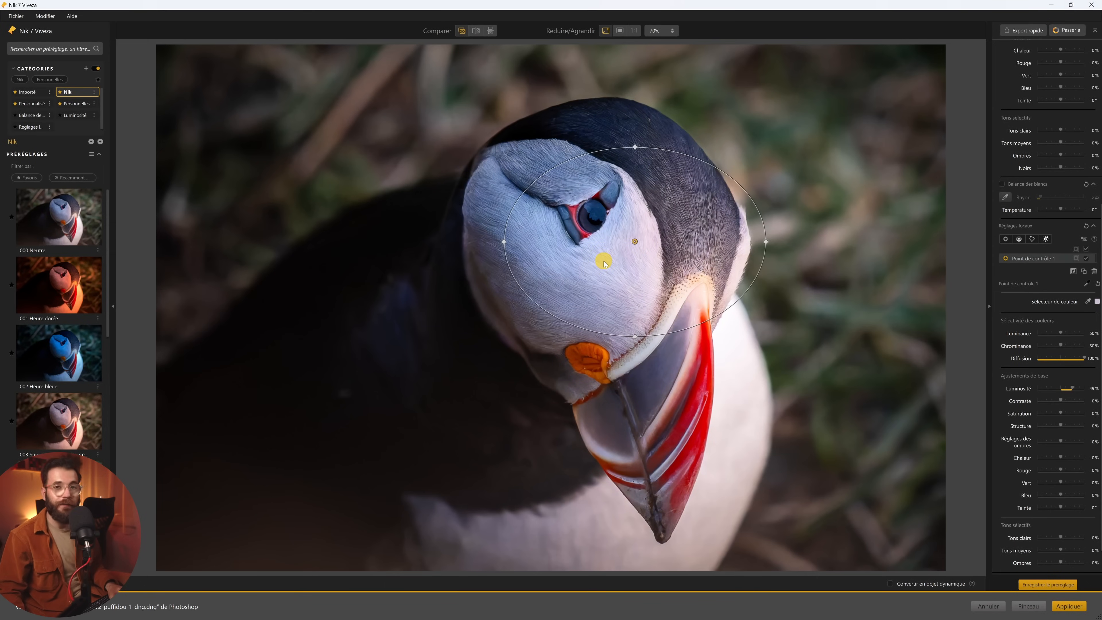
{"action": "key", "text": "alt"}
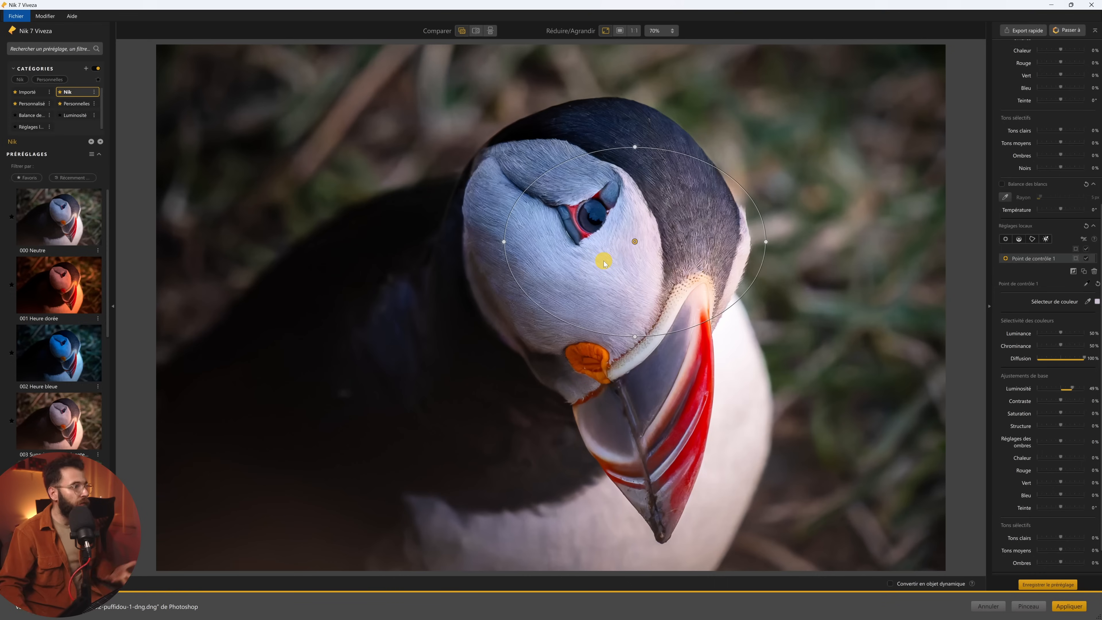
{"action": "left_click", "coordinate": [985, 608]}
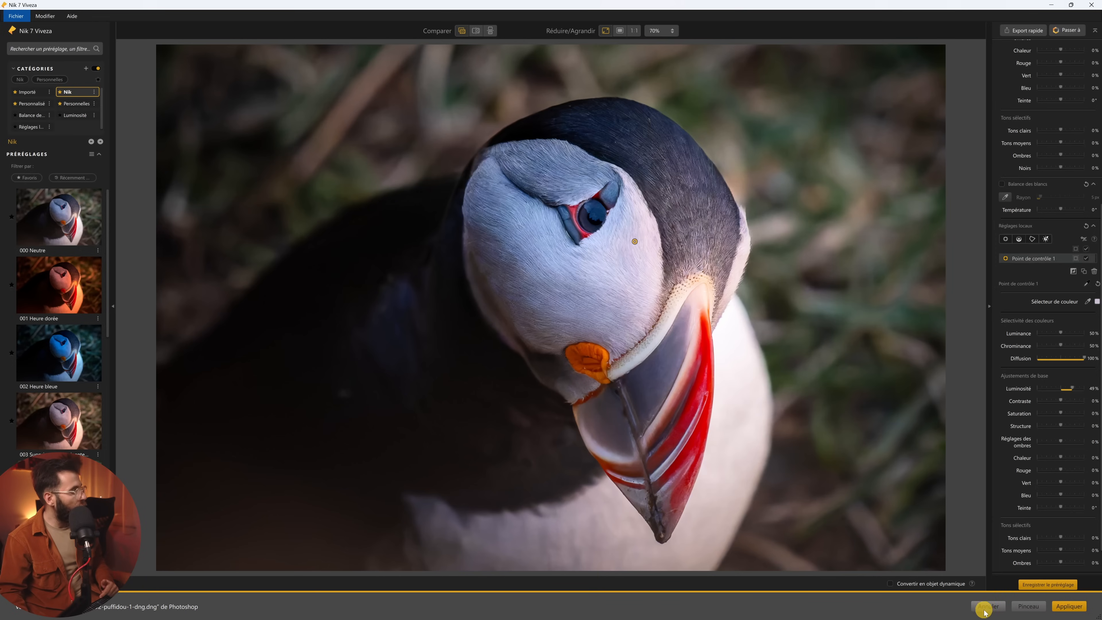
{"action": "left_click", "coordinate": [618, 334]}
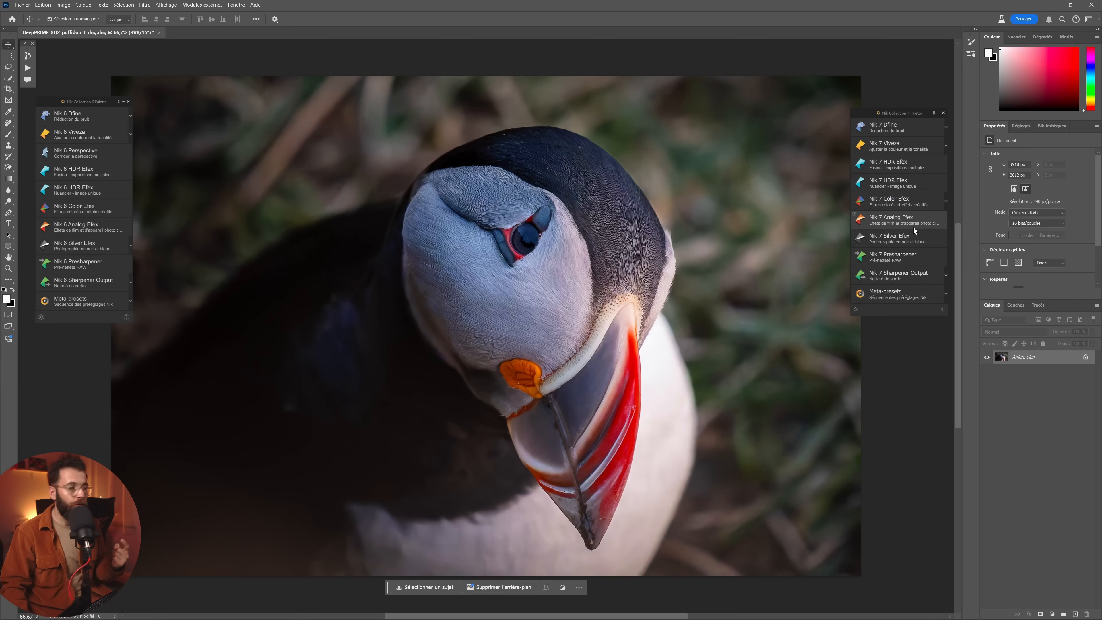
Step: Open Nik 7 Color Efex, add Réglages globaux [Viveza], place a widened control point on the cheek and set Luminosité to 54%
{"action": "left_click", "coordinate": [890, 201]}
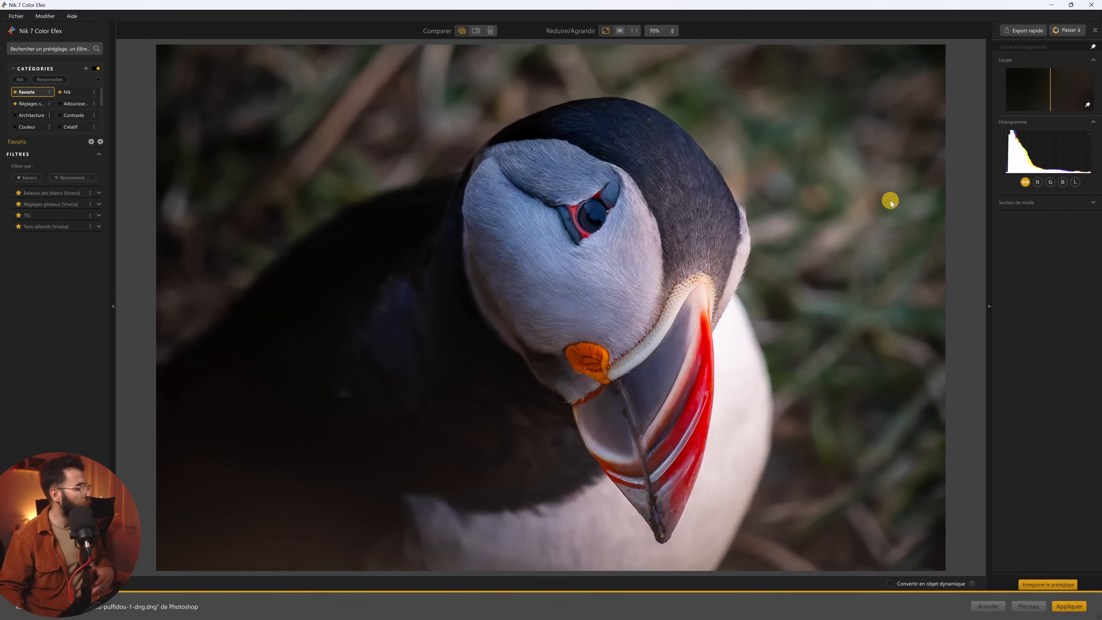
{"action": "left_click", "coordinate": [47, 203]}
{"action": "left_click", "coordinate": [1001, 396]}
{"action": "left_click", "coordinate": [637, 257]}
{"action": "left_click_drag", "start_coordinate": [731, 256], "coordinate": [797, 254]}
{"action": "left_click_drag", "start_coordinate": [1062, 245], "coordinate": [1074, 246]}
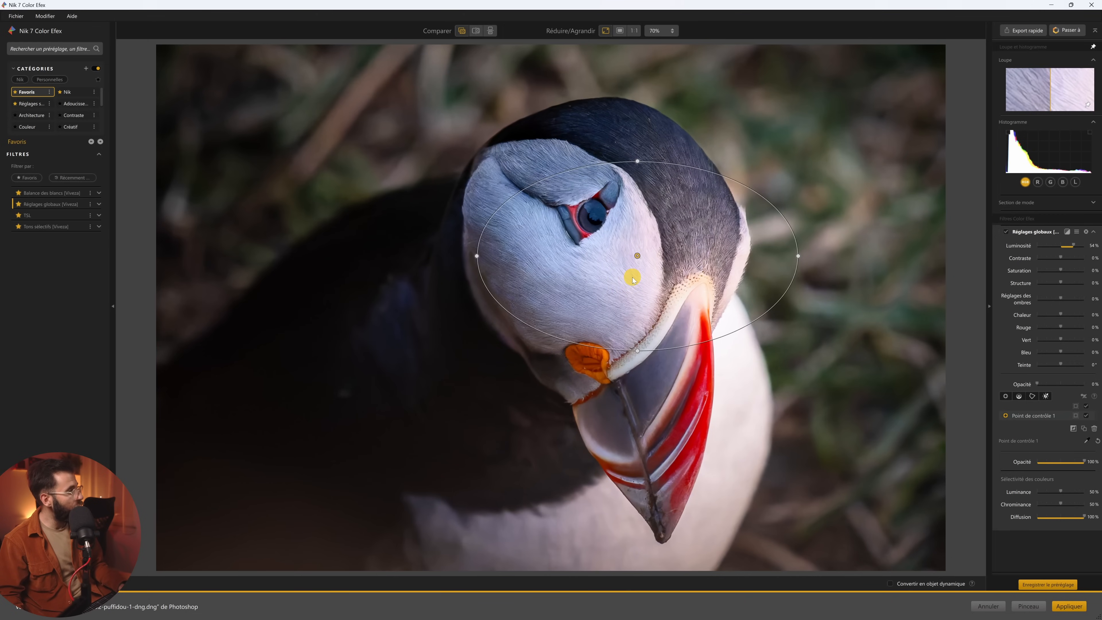
Step: Add a neutral control point with 0% opacity on the cheek, view the combined mask and discard the Color Efex edits
{"action": "key", "text": "alt"}
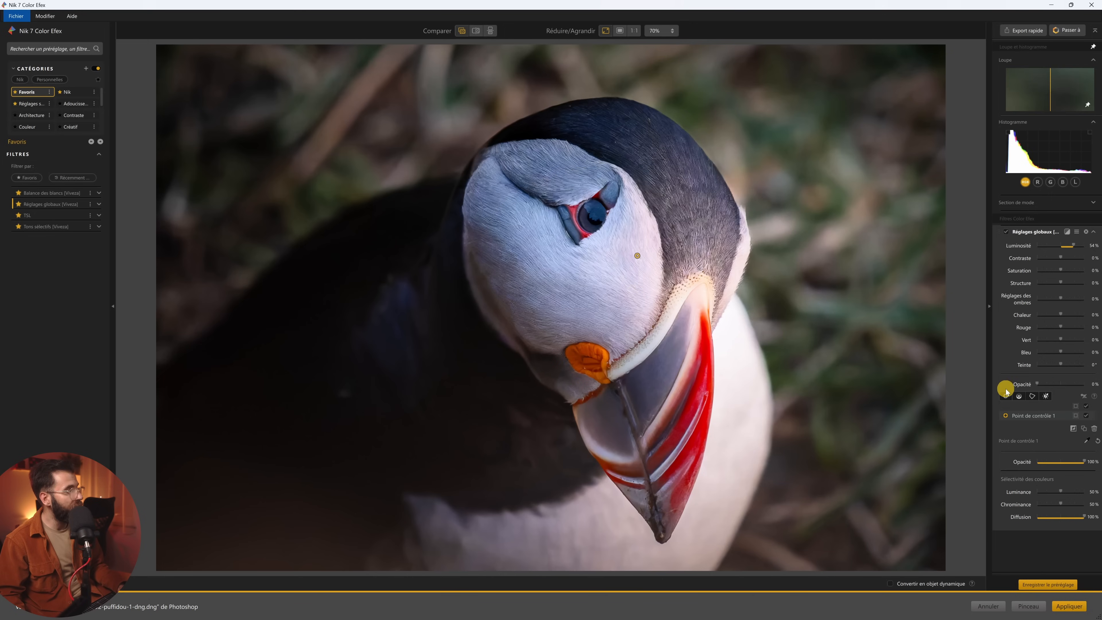
{"action": "left_click", "coordinate": [1006, 397]}
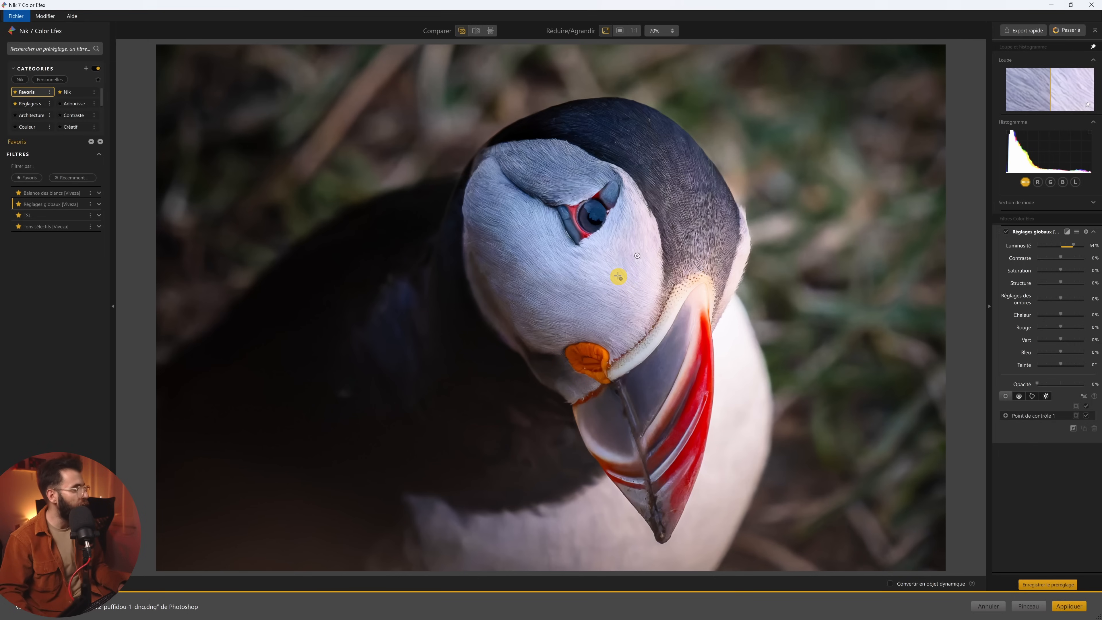
{"action": "left_click", "coordinate": [594, 284]}
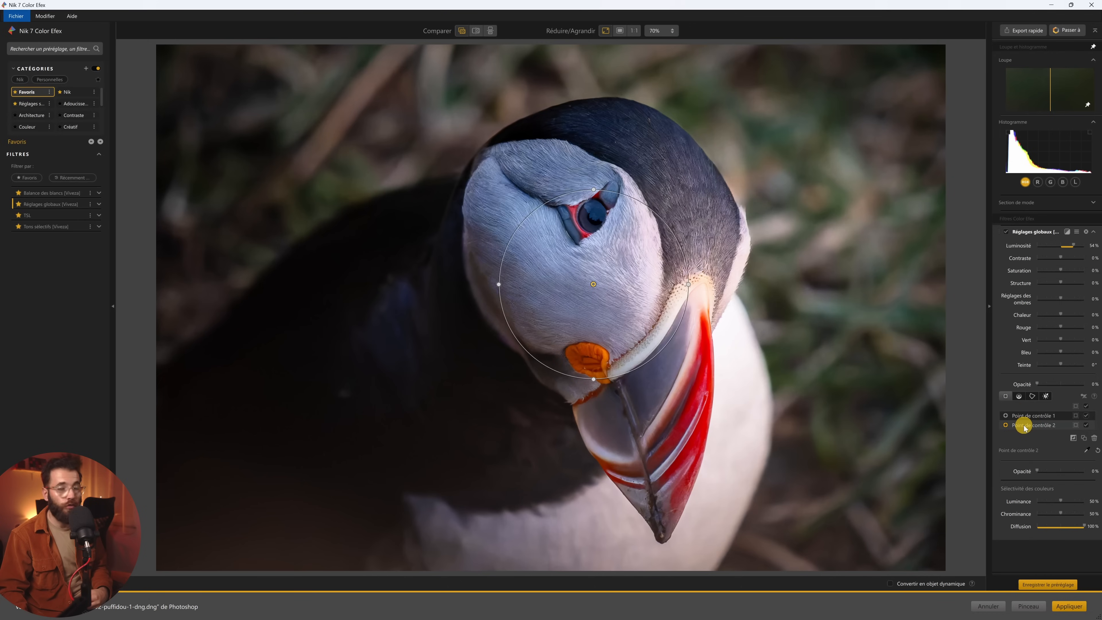
{"action": "left_click", "coordinate": [1076, 406]}
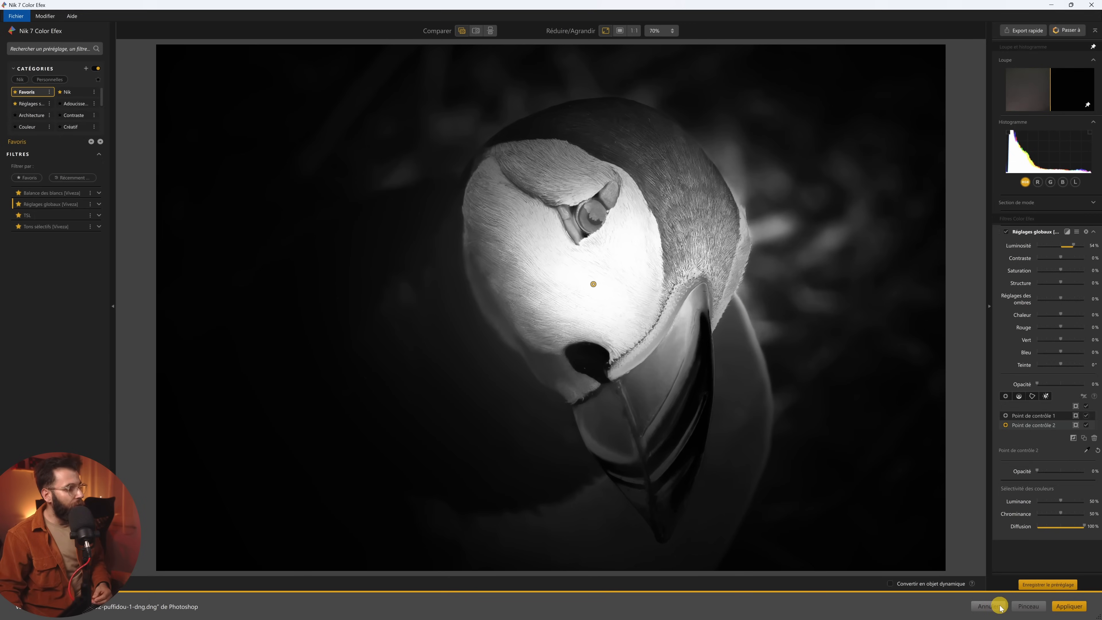
{"action": "left_click", "coordinate": [990, 606]}
{"action": "left_click", "coordinate": [602, 330]}
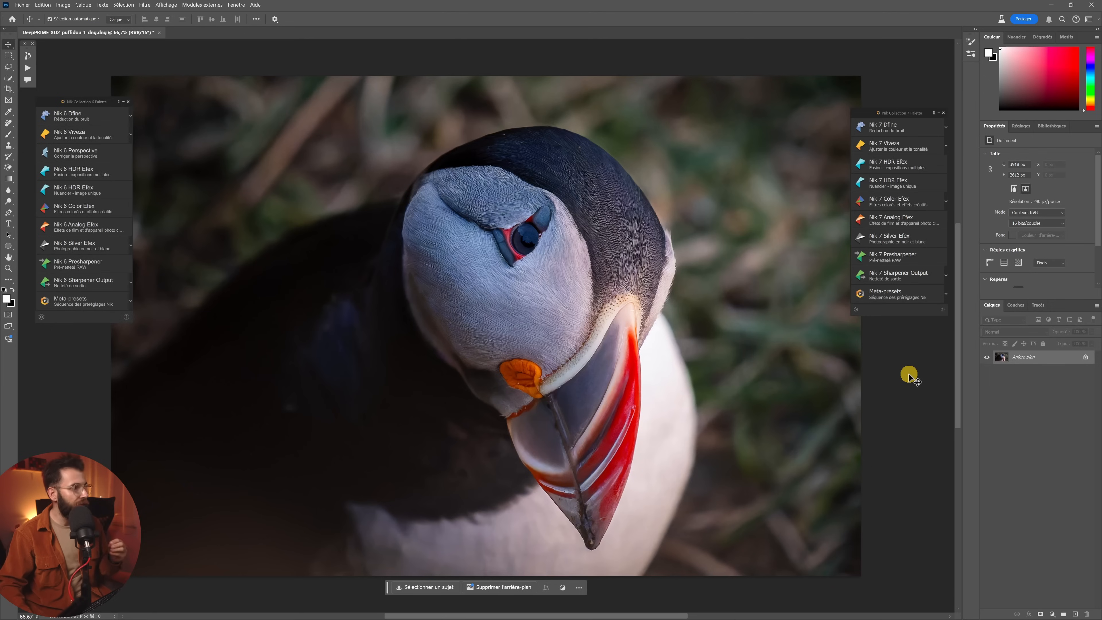
Step: Open Nik 7 Viveza, place a control point on the cheek, check for a neutral point option and discard the edit
{"action": "left_click", "coordinate": [903, 148]}
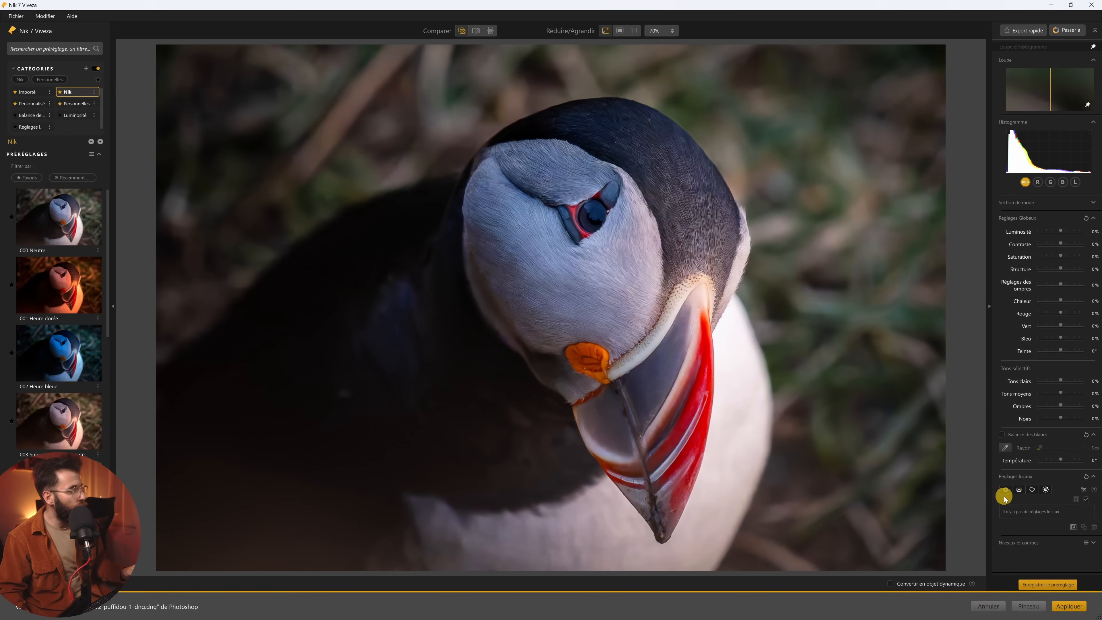
{"action": "left_click", "coordinate": [1005, 490]}
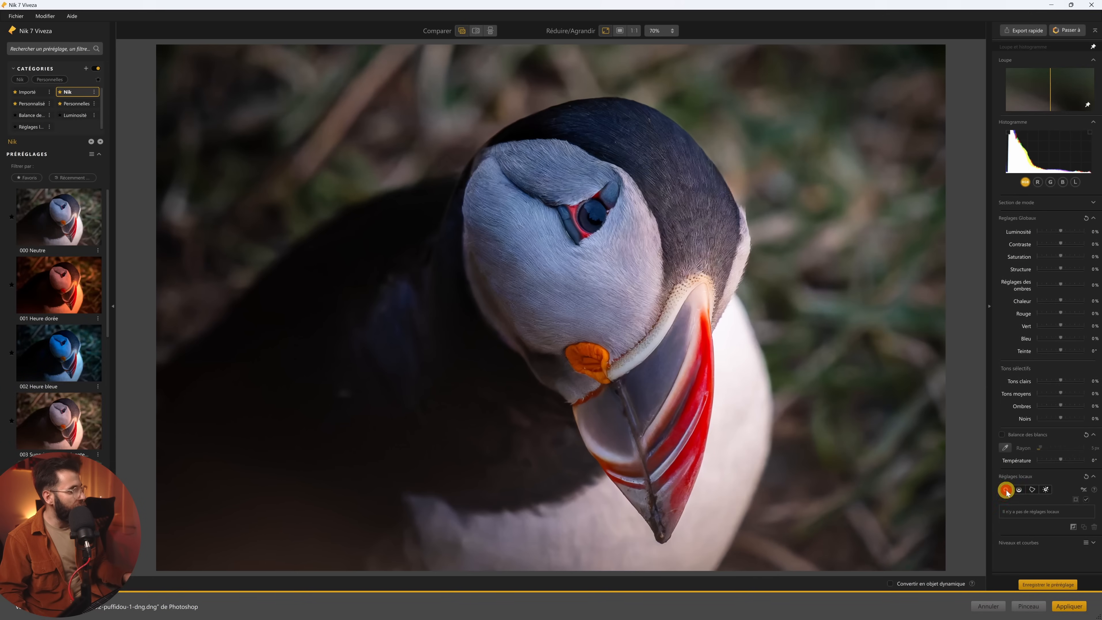
{"action": "left_click", "coordinate": [627, 261]}
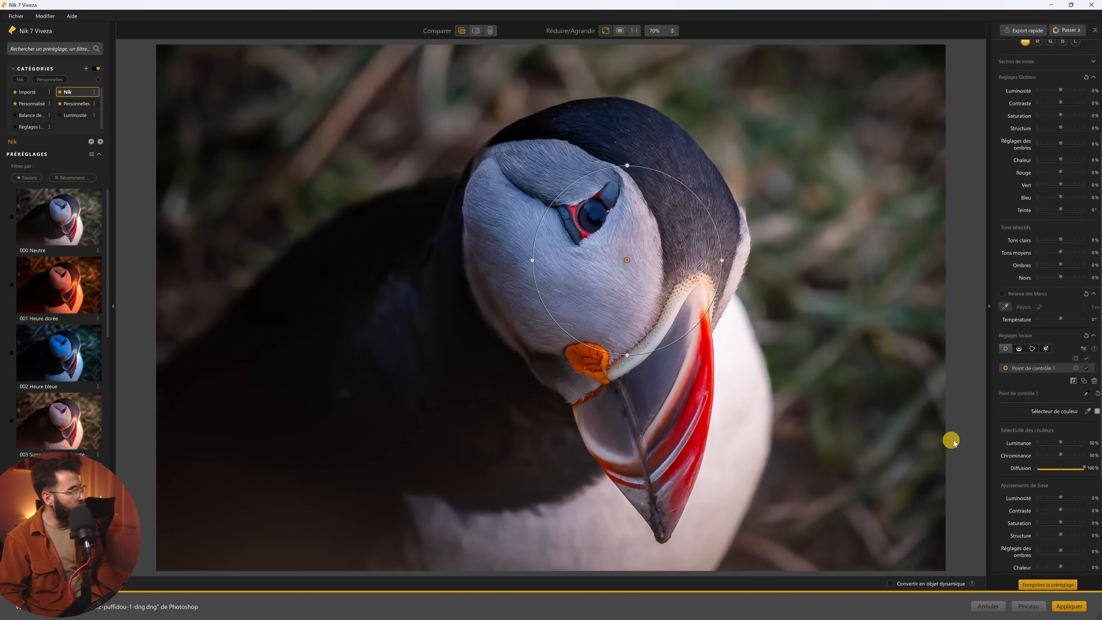
{"action": "left_click", "coordinate": [1006, 241]}
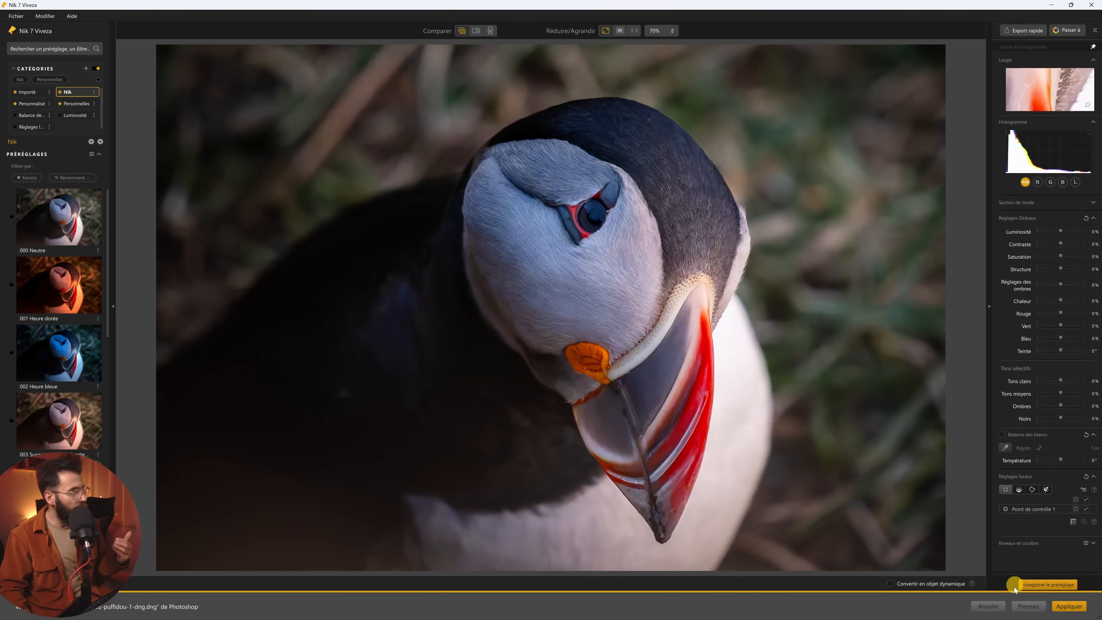
{"action": "left_click", "coordinate": [1001, 609]}
{"action": "left_click", "coordinate": [623, 335]}
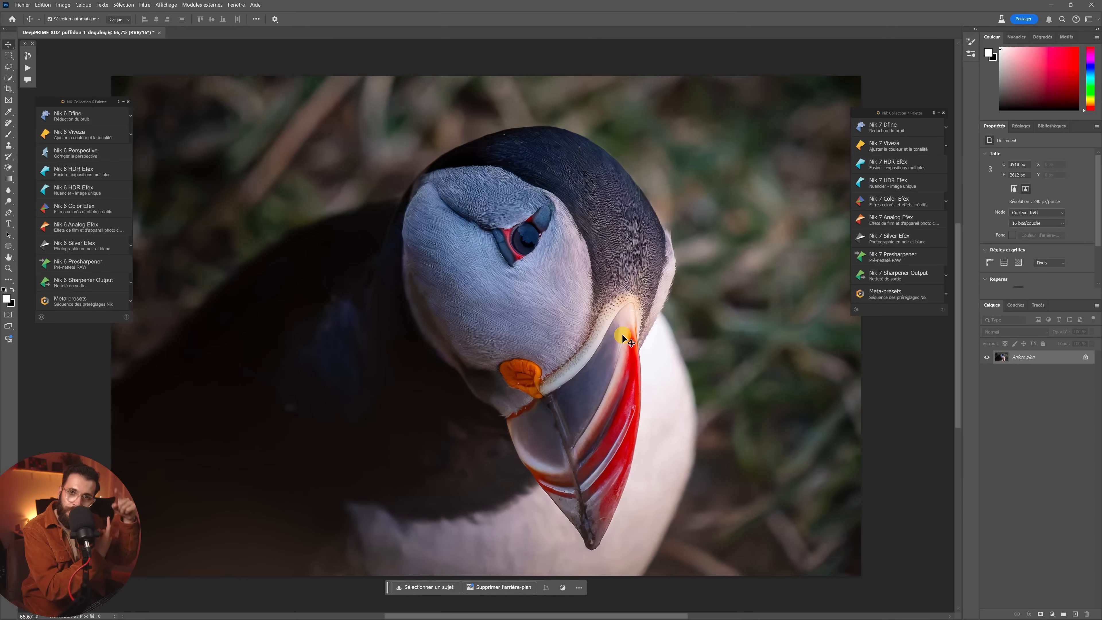
Step: Open Nik 7 Color Efex, add Réglages globaux [Viveza], check the control point tool's description and close without applying
{"action": "left_click", "coordinate": [912, 201]}
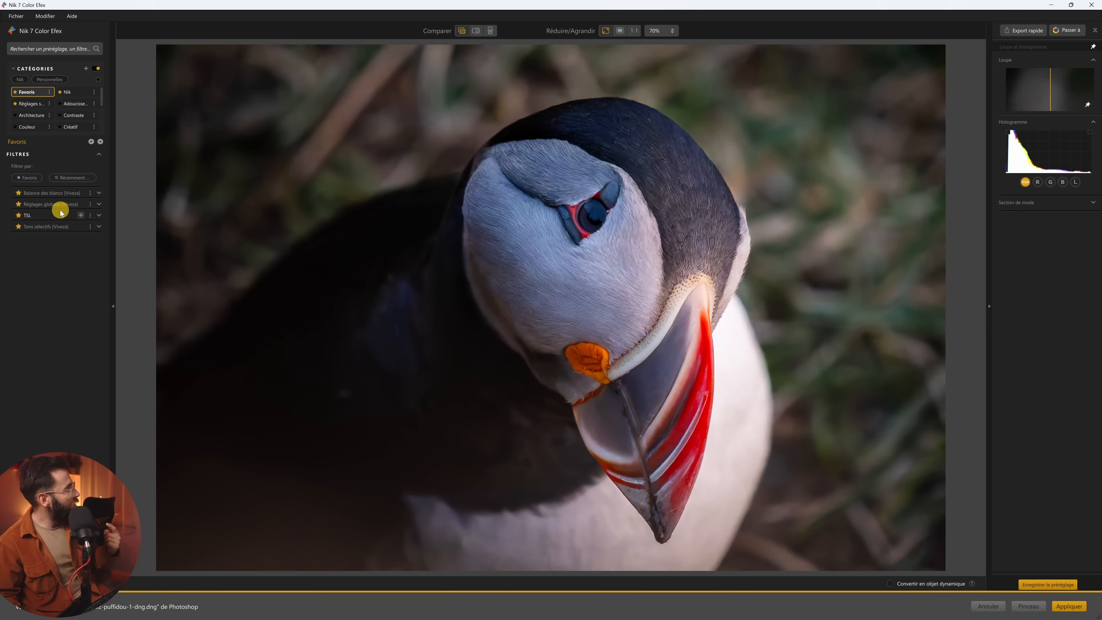
{"action": "left_click", "coordinate": [56, 205]}
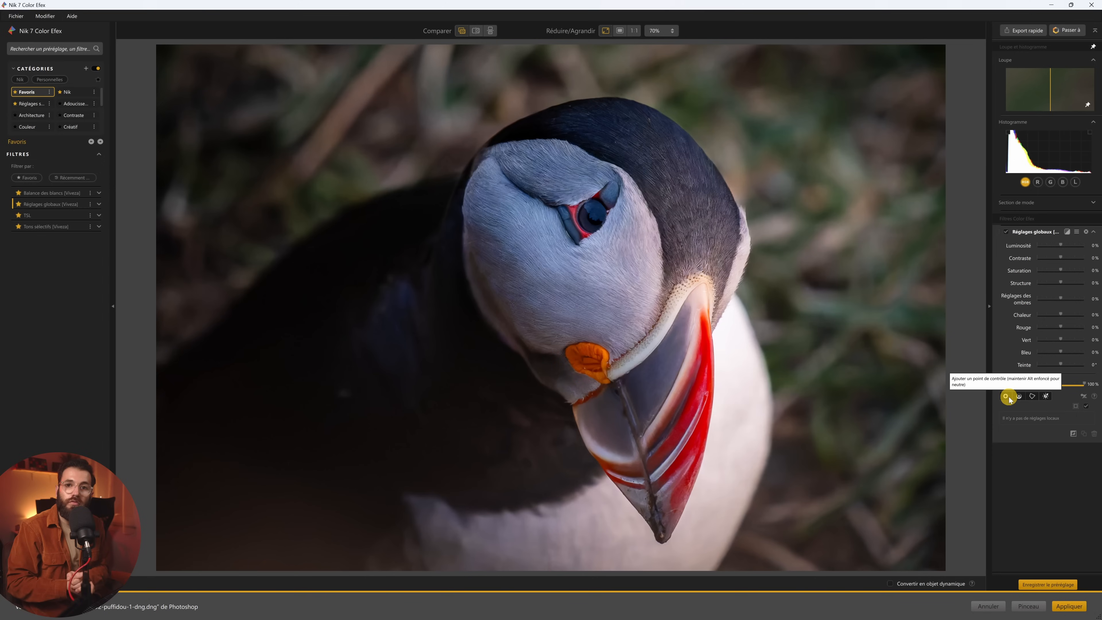
{"action": "left_click", "coordinate": [980, 606]}
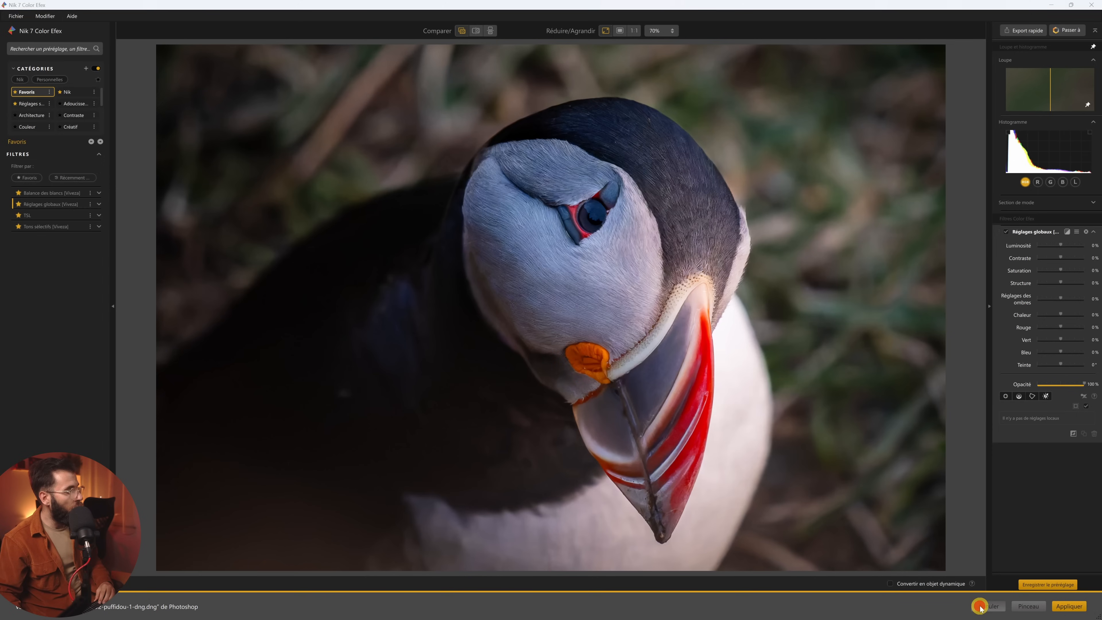
{"action": "left_click", "coordinate": [618, 332]}
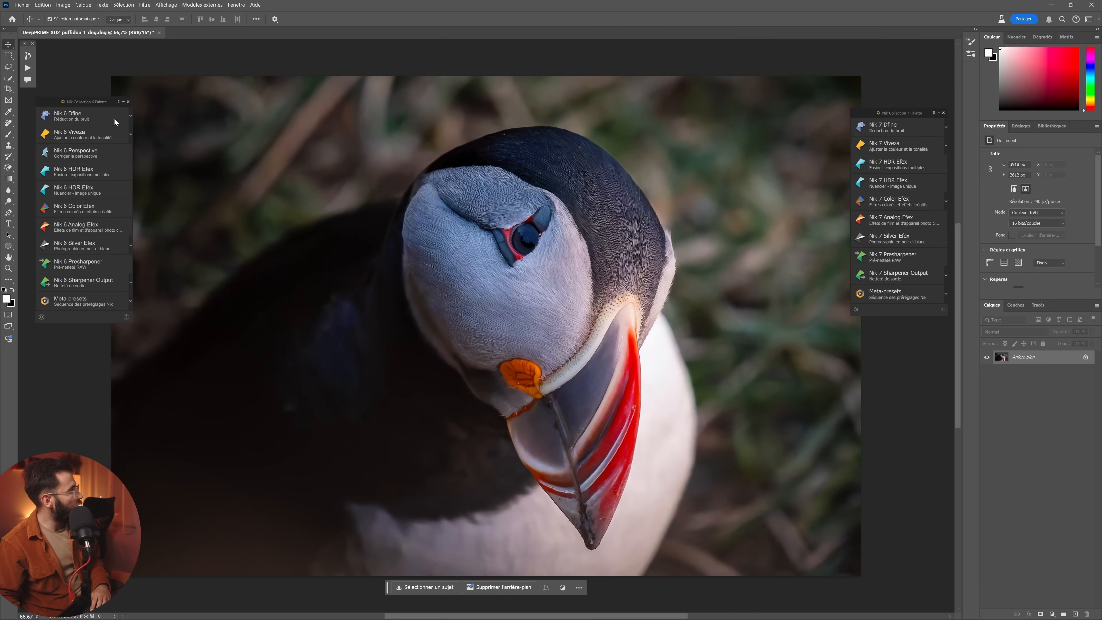
Step: Compare the Nik 6 and Nik 7 tool palettes in Photoshop and open the photo in Nik 7 Viveza
{"action": "left_click_drag", "start_coordinate": [86, 102], "coordinate": [800, 111]}
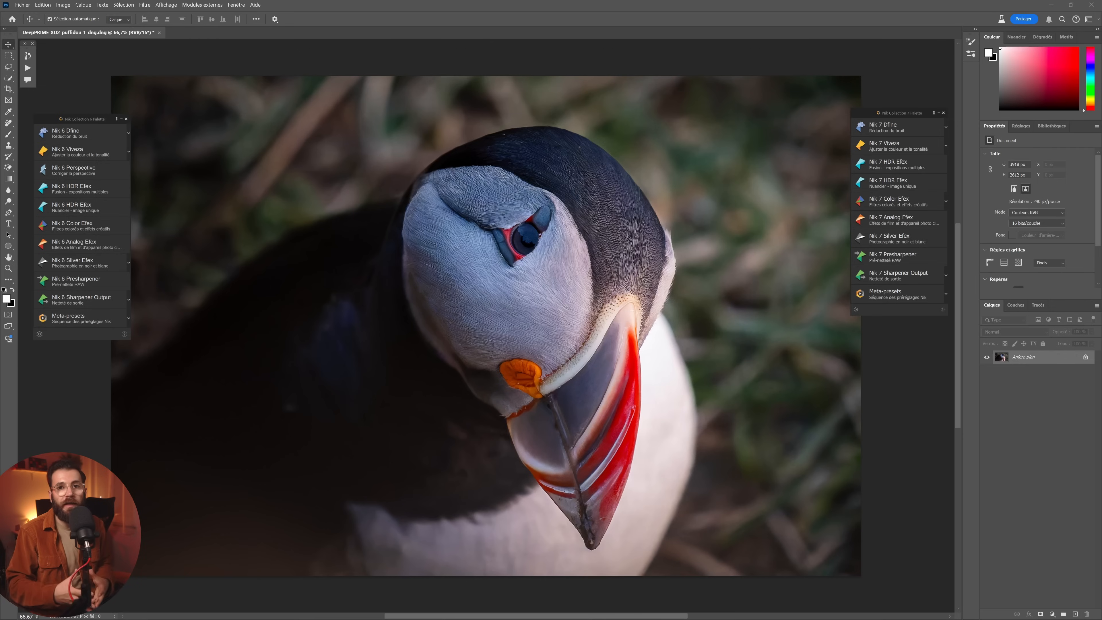
{"action": "left_click", "coordinate": [902, 146]}
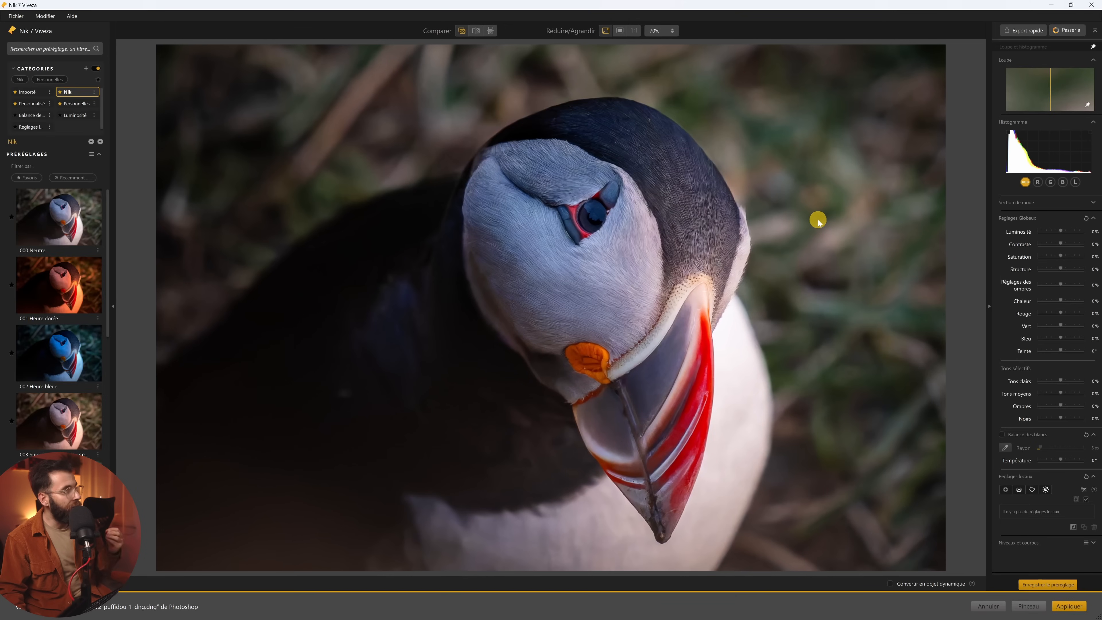
Step: Place a control point on the puffin's cheek and stretch its area of influence horizontally into a wide ellipse
{"action": "left_click", "coordinate": [1005, 489]}
{"action": "left_click", "coordinate": [650, 252]}
{"action": "left_click_drag", "start_coordinate": [747, 252], "coordinate": [882, 255]}
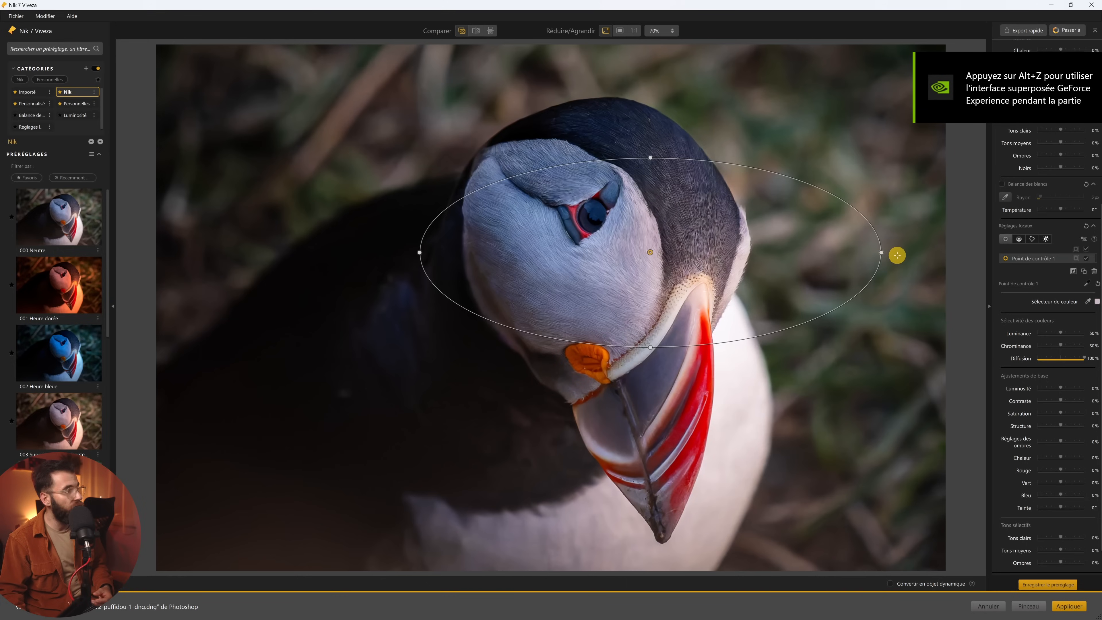
Step: Sample the red rim of the eye as the control point's target colour, and close Viveza without saving
{"action": "left_click", "coordinate": [1087, 285]}
{"action": "left_click", "coordinate": [655, 247]}
{"action": "left_click_drag", "start_coordinate": [630, 228], "coordinate": [578, 203]}
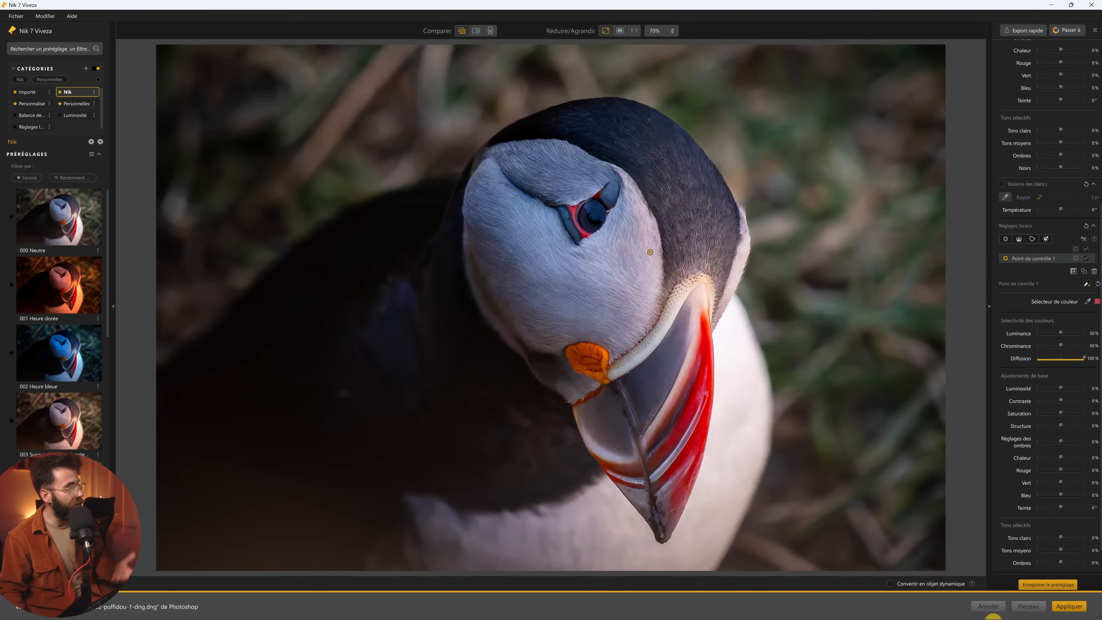
{"action": "left_click", "coordinate": [988, 606]}
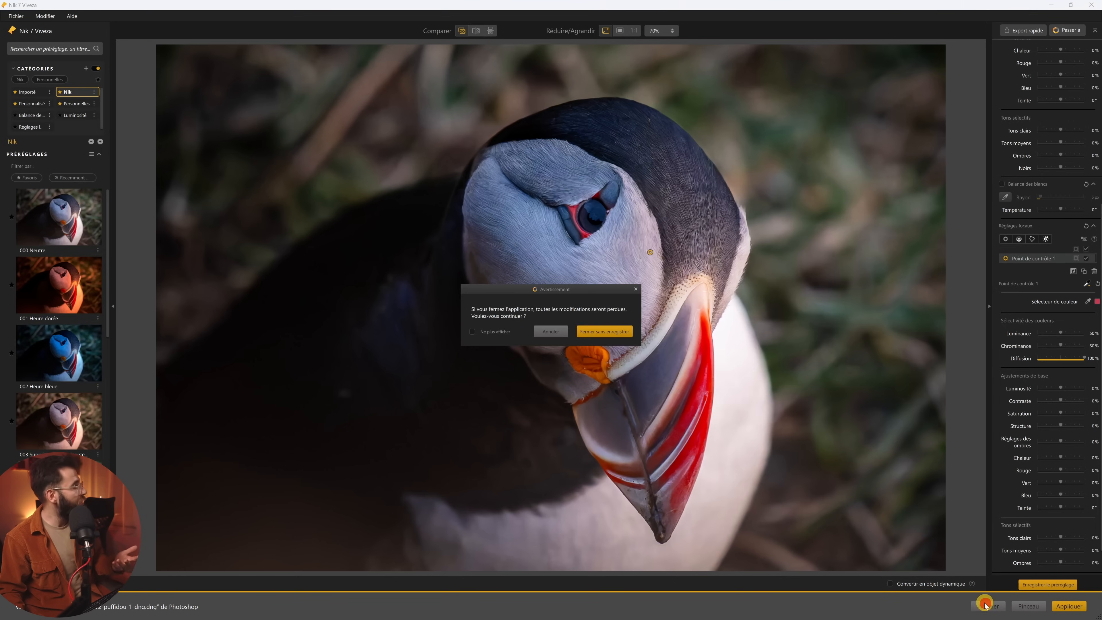
{"action": "left_click", "coordinate": [603, 332]}
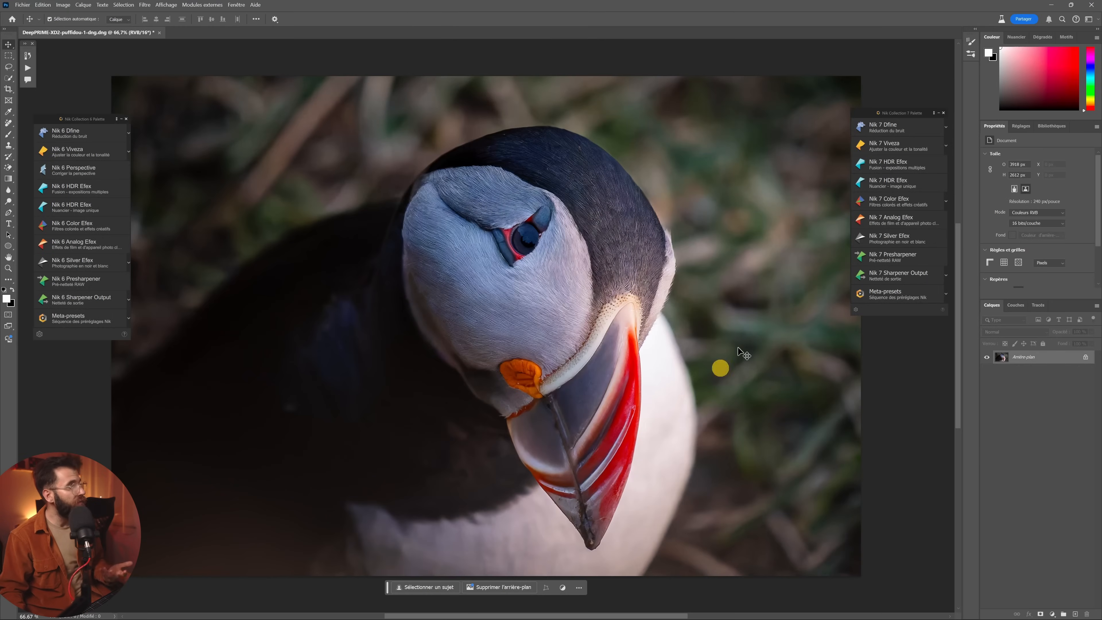
Step: Reopen the photo in Nik 7 Viveza, examine which Nik plug-ins it can switch to directly, and exit without applying
{"action": "left_click", "coordinate": [874, 144]}
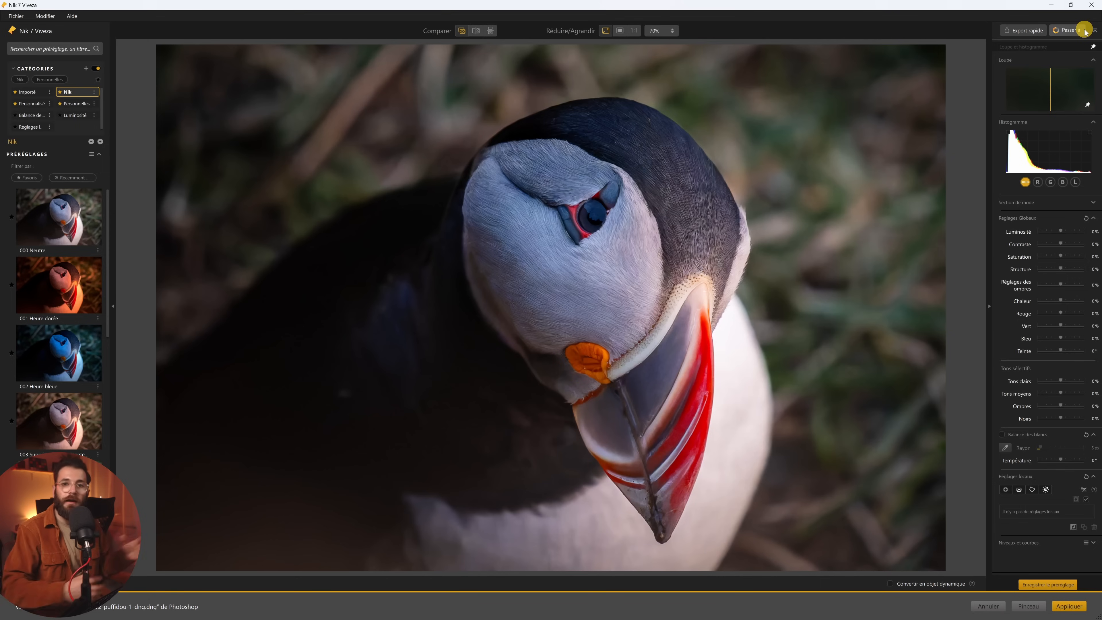
{"action": "left_click", "coordinate": [1070, 30]}
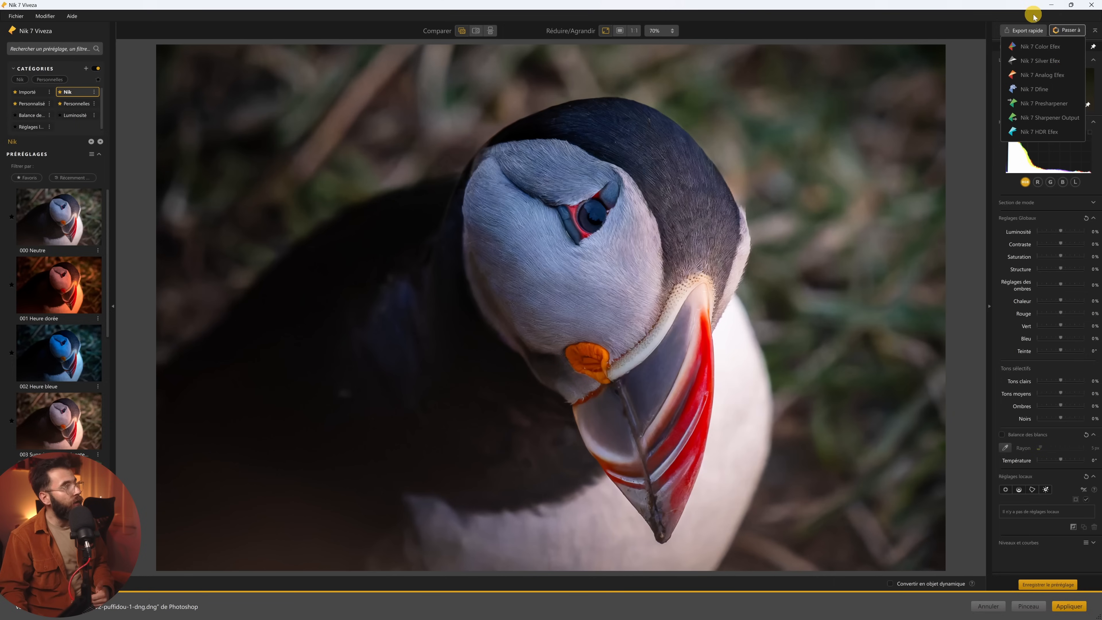
{"action": "left_click", "coordinate": [1053, 30]}
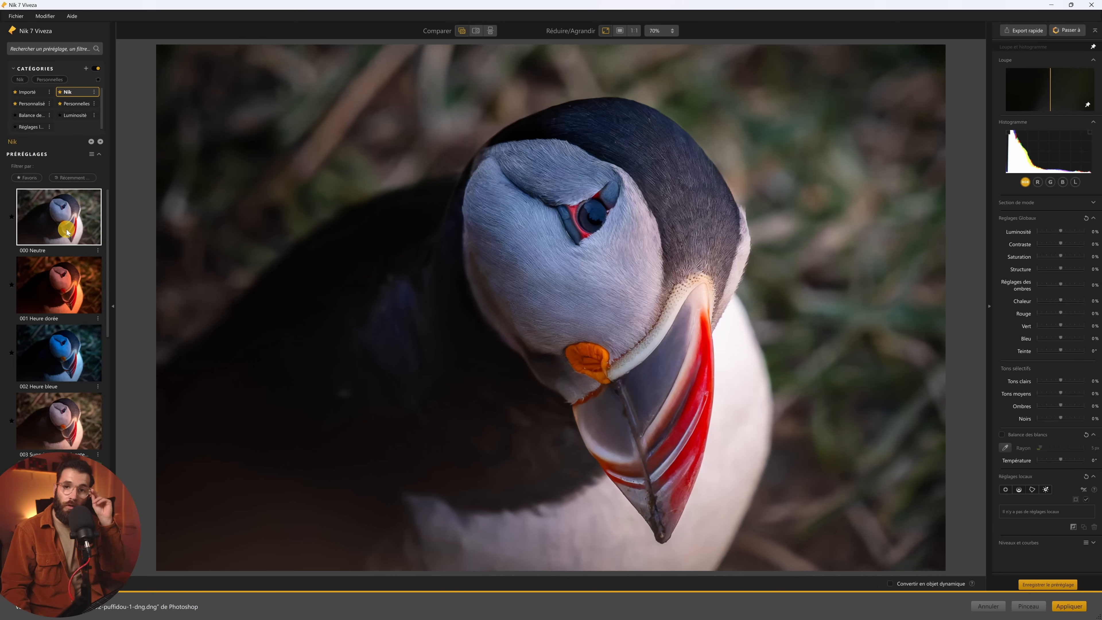
{"action": "left_click", "coordinate": [986, 605]}
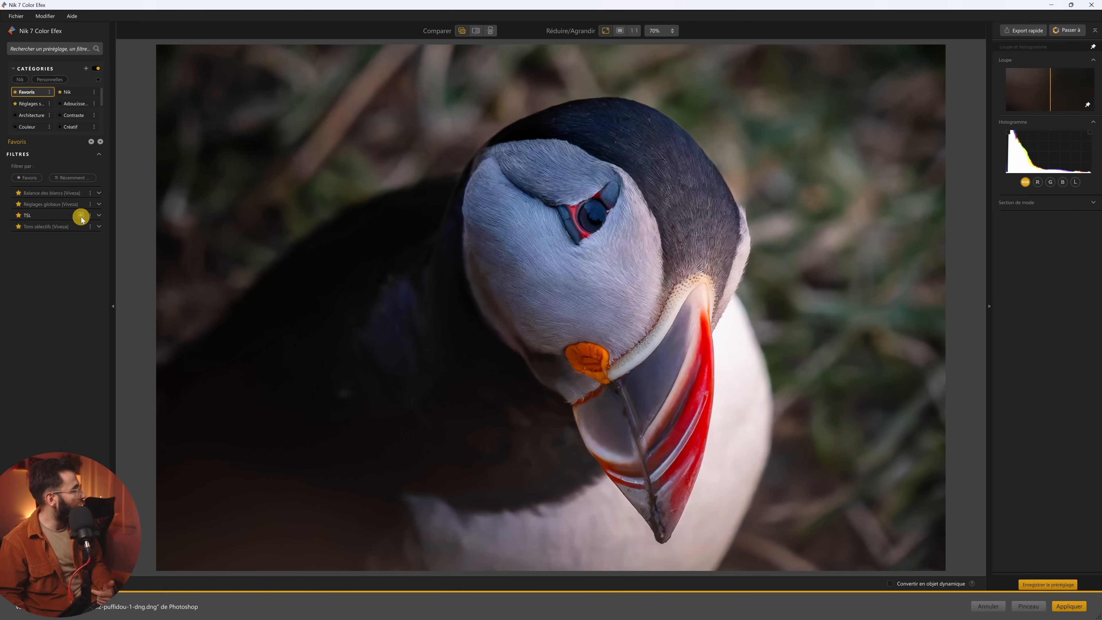
Step: Add the favourite TSL filter to the puffin photo in Nik 7 Color Efex
{"action": "left_click", "coordinate": [80, 216]}
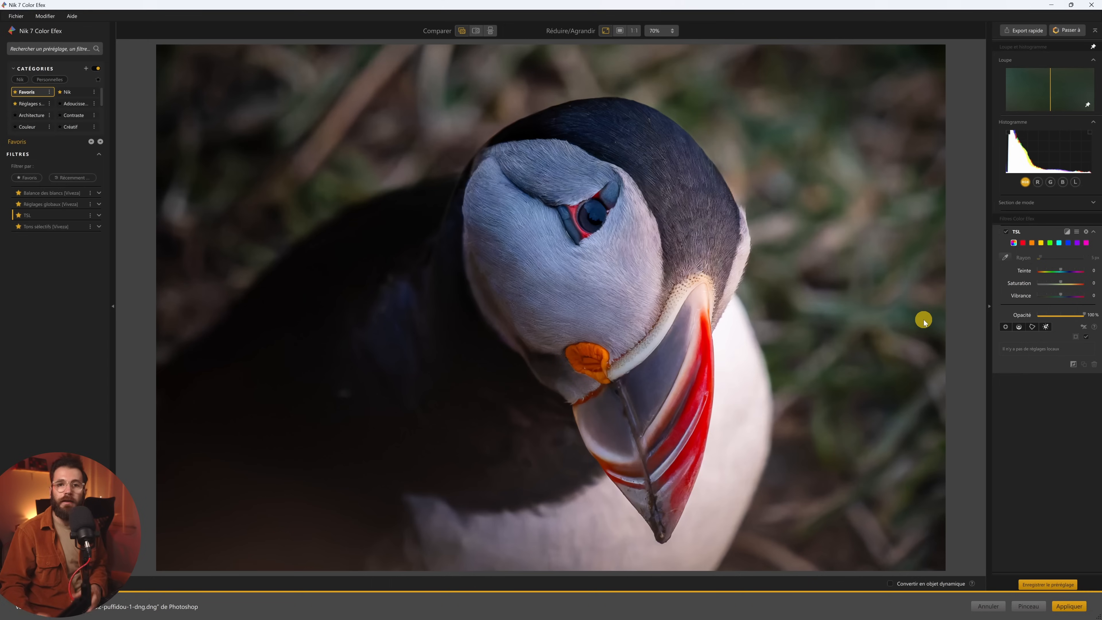